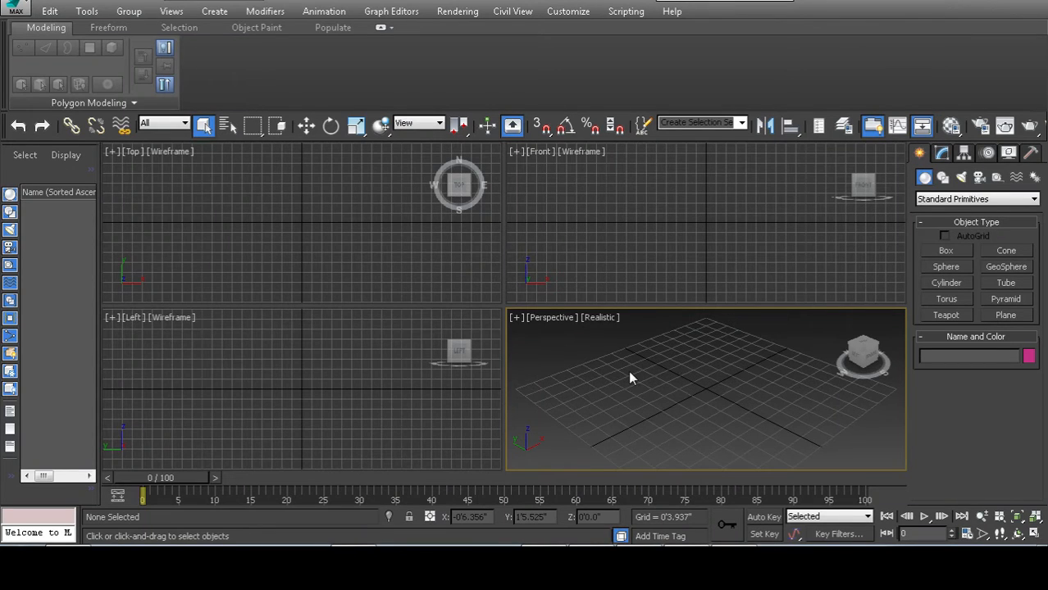
- Open the Material Editor in compact mode together with the Material/Map Browser
key(m)
click(77, 42)
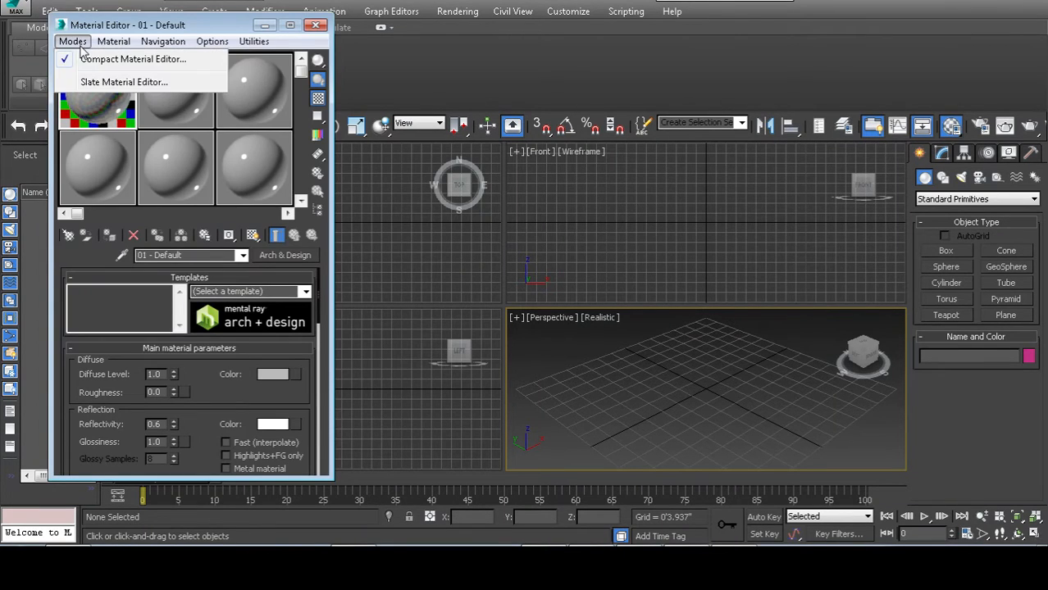
mouse_move(113, 42)
click(139, 59)
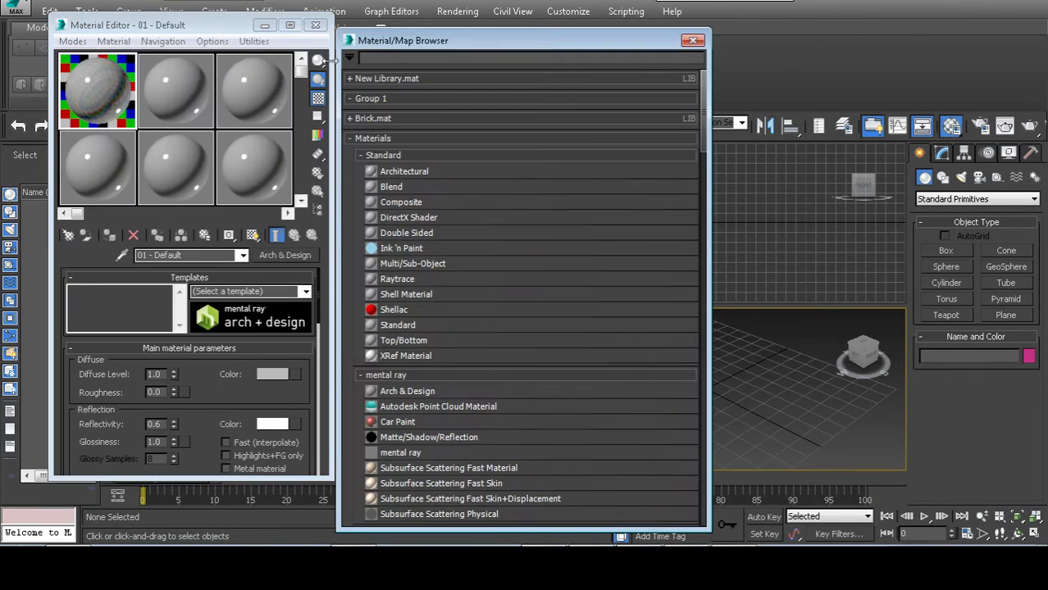
- Remove New Library.mat, Group 1 and Brick.mat from the Material/Map Browser
right_click(389, 79)
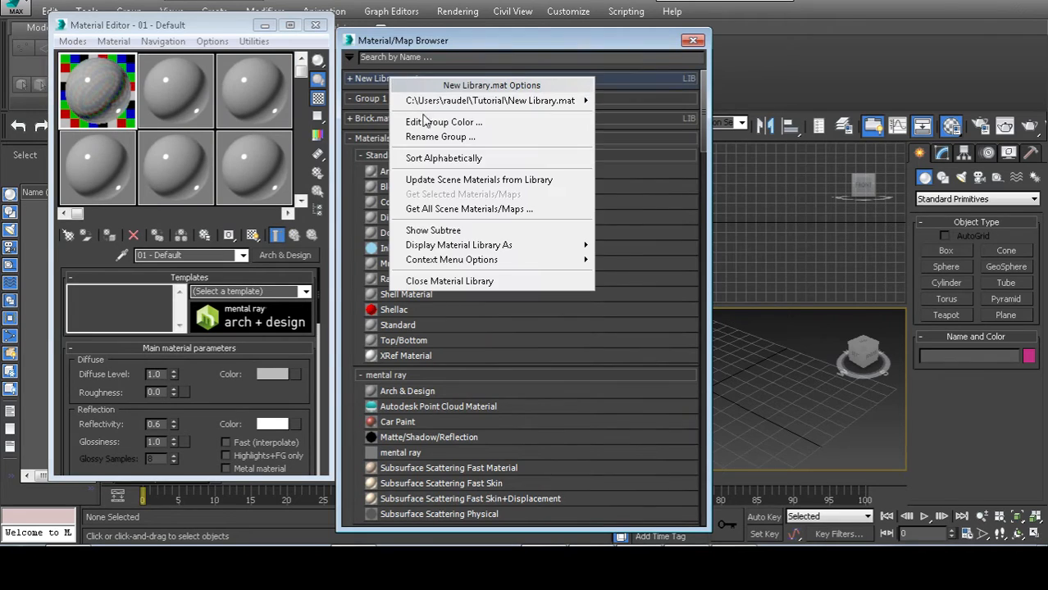
click(449, 280)
right_click(390, 79)
click(443, 176)
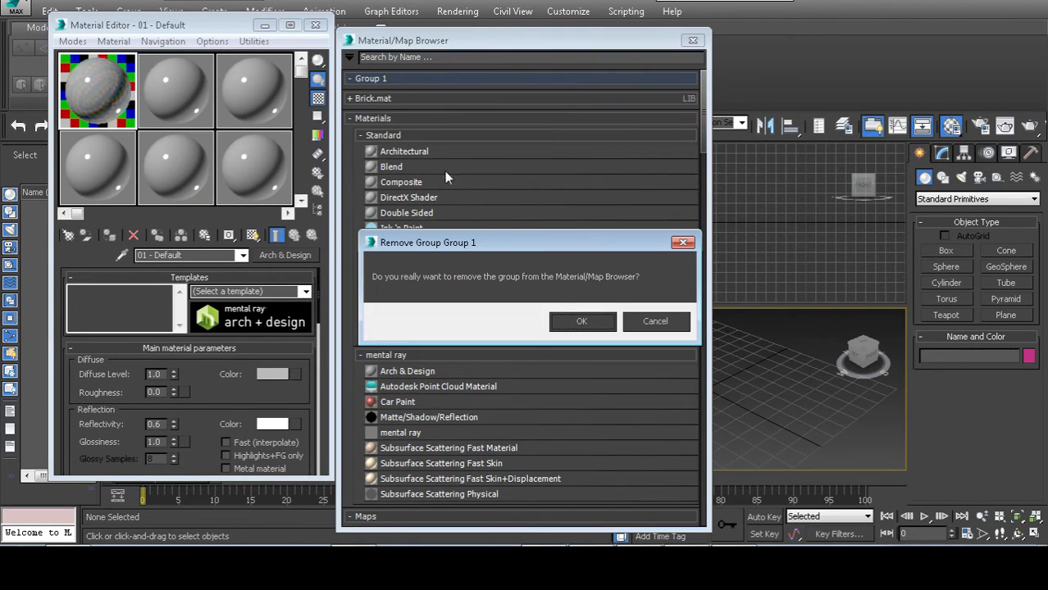
click(590, 323)
right_click(389, 79)
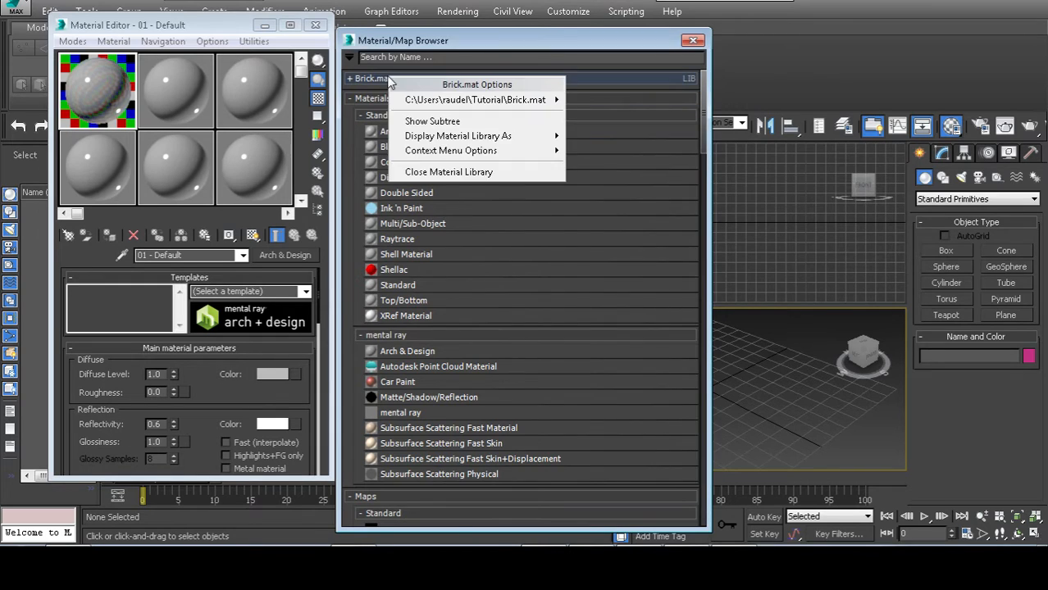
click(434, 174)
- Load the Brick.mat material library from the Tutorial folder in the user's home directory into the Material/Map Browser
click(349, 56)
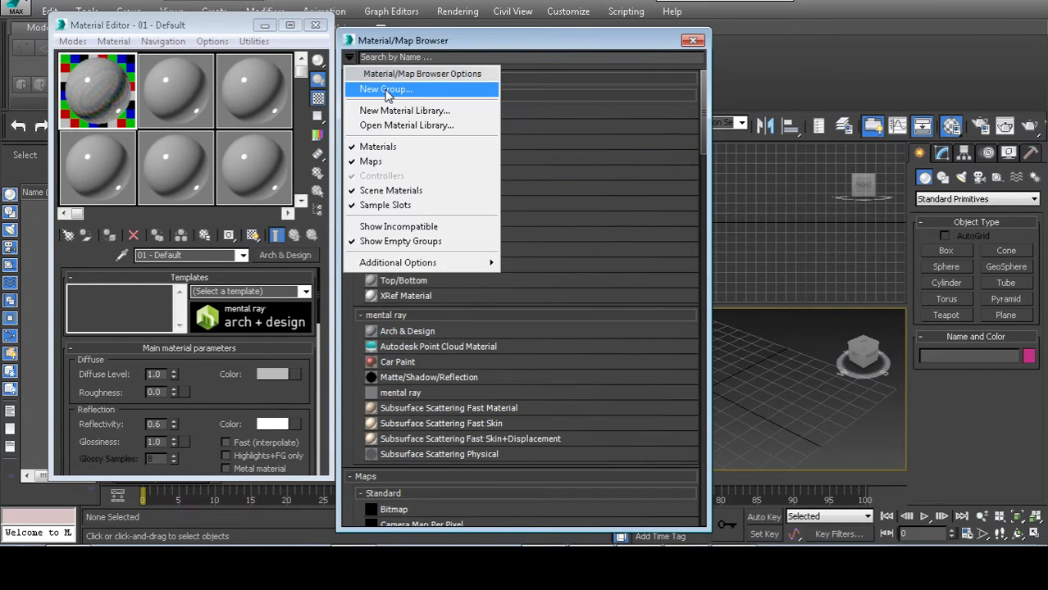
click(401, 125)
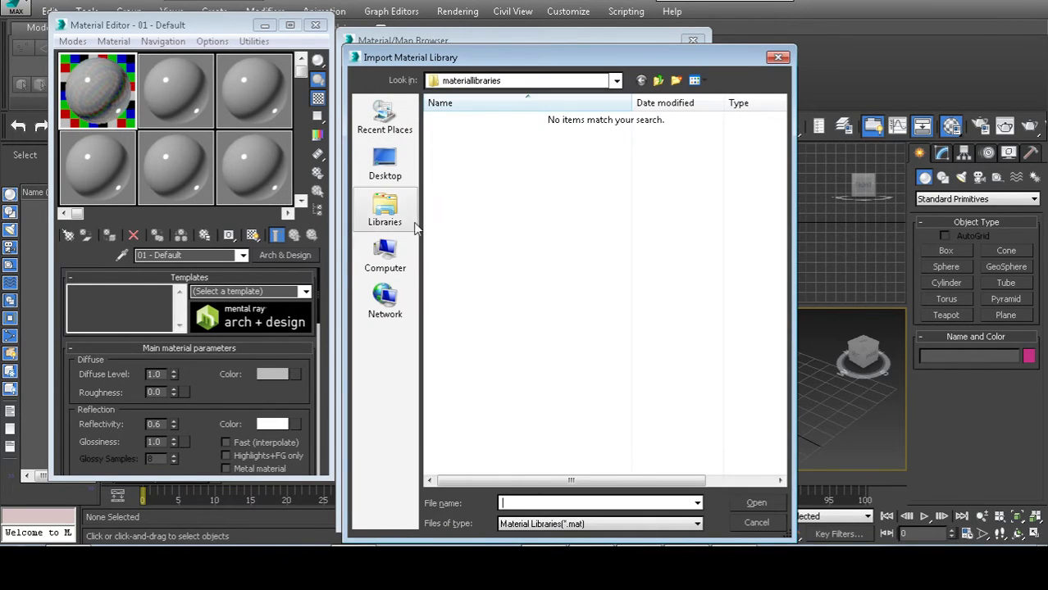
click(402, 252)
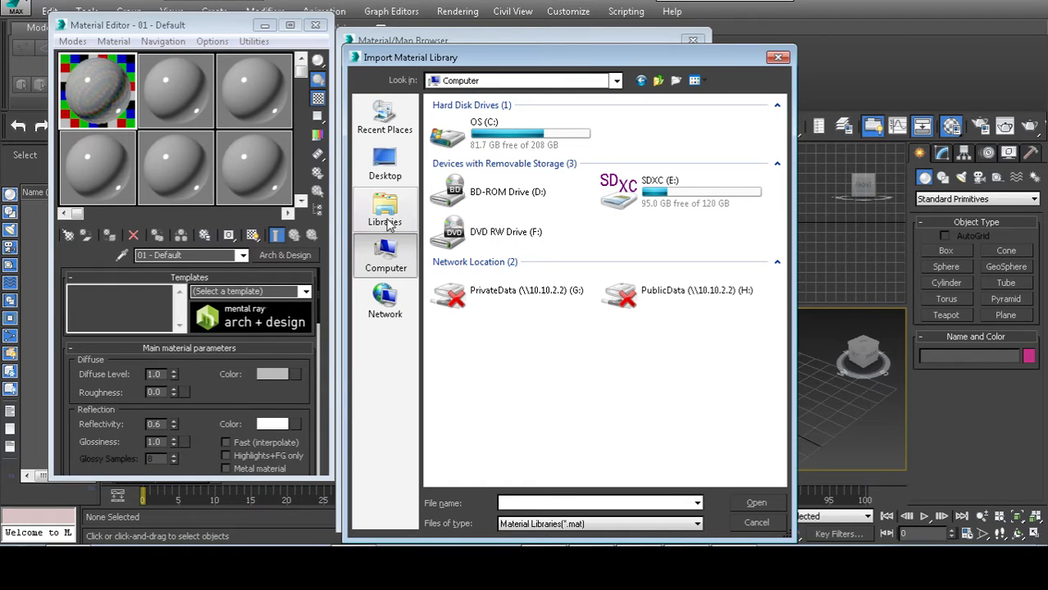
click(385, 215)
click(385, 164)
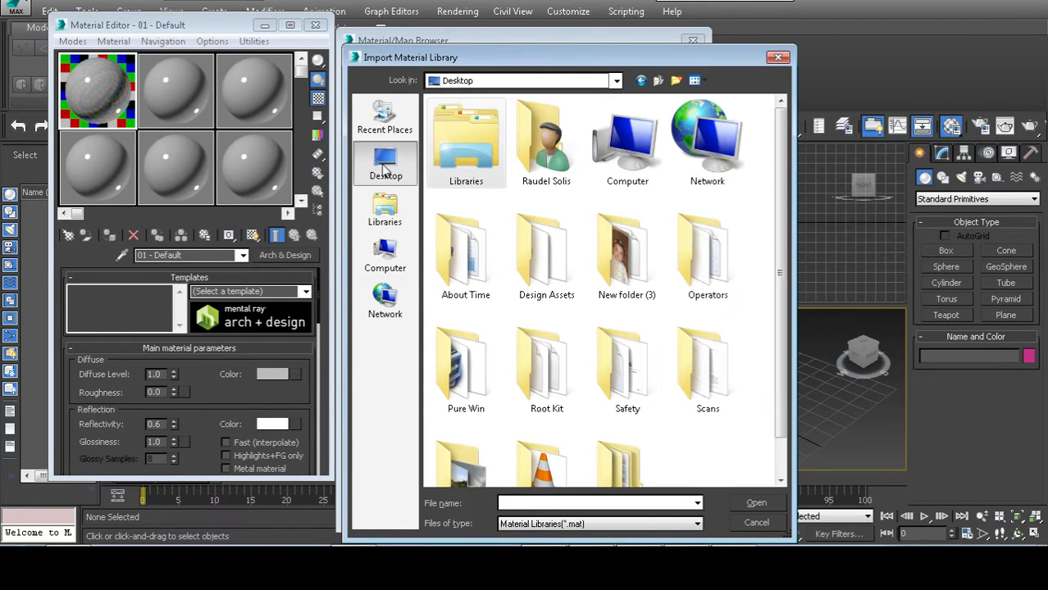
double_click(580, 142)
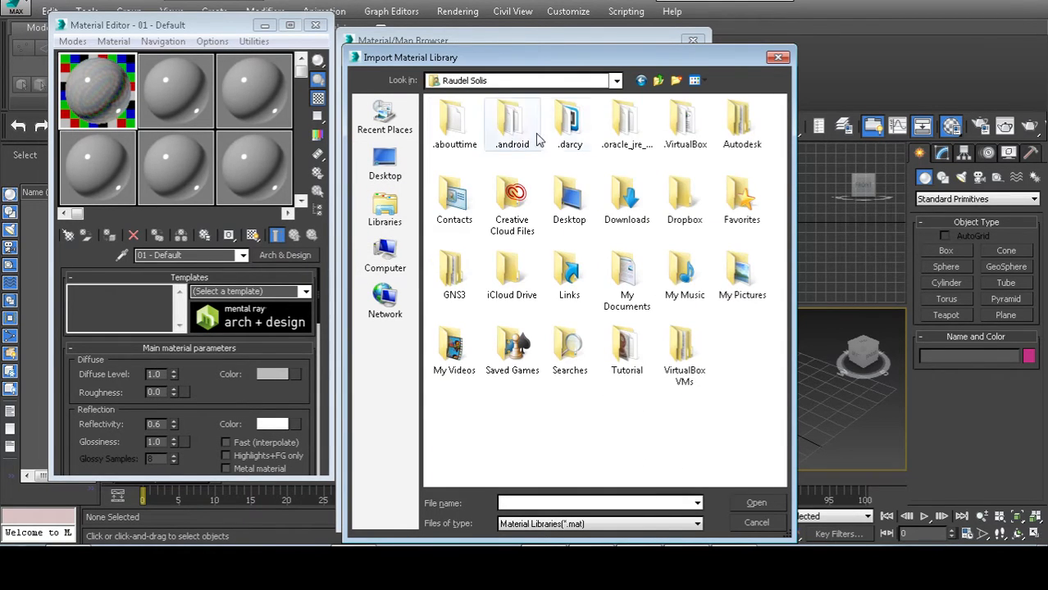
double_click(627, 348)
click(460, 141)
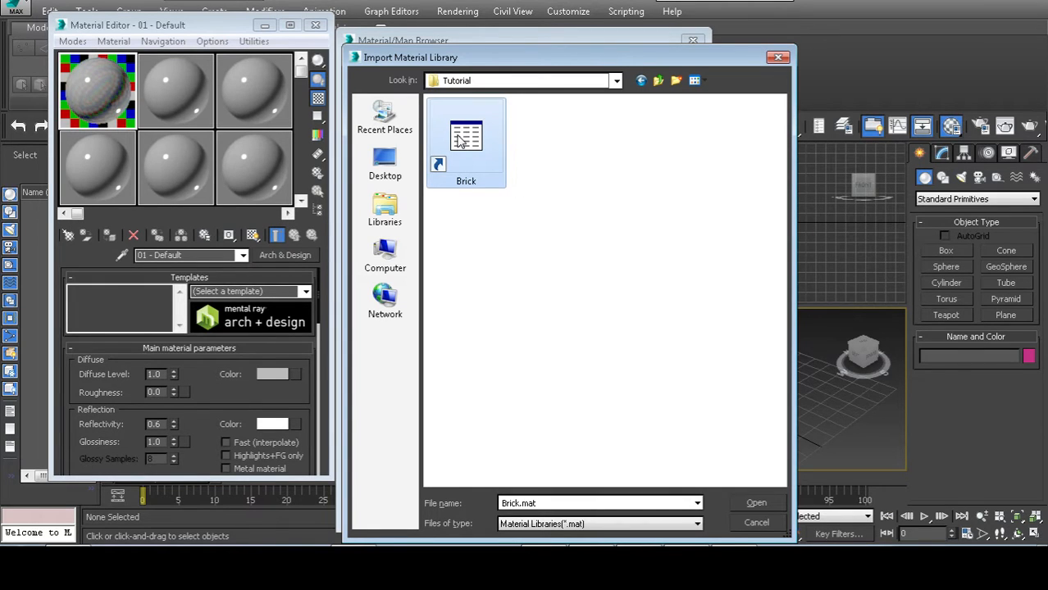
double_click(460, 141)
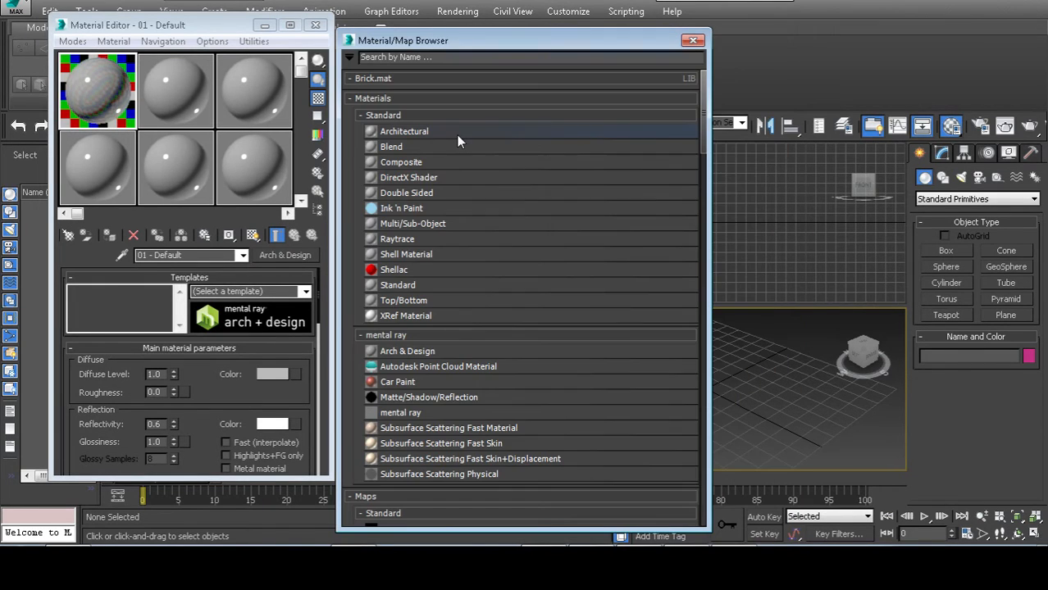
click(355, 78)
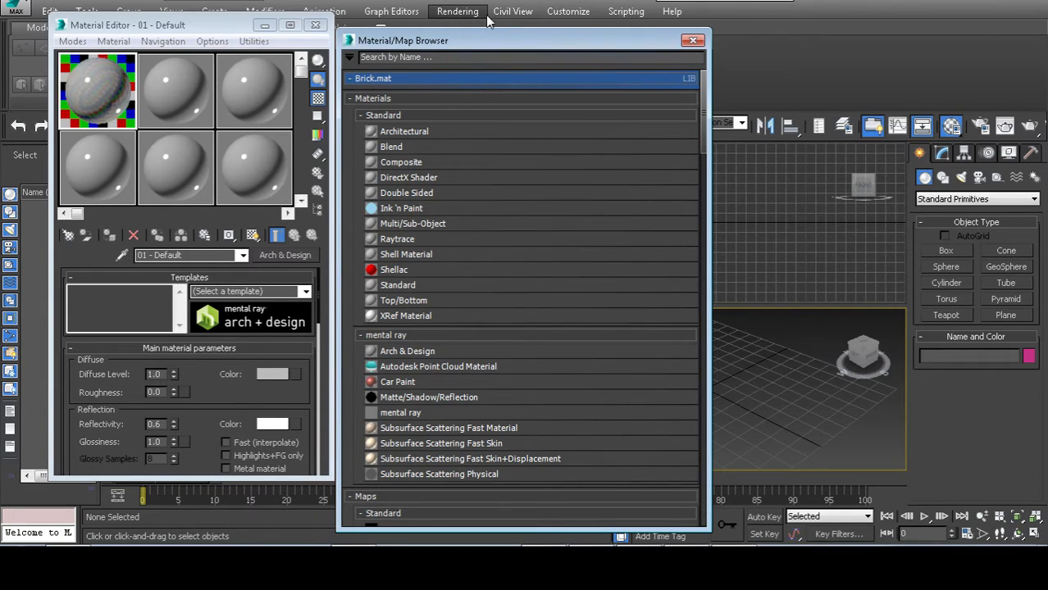
- Assign V-Ray Adv 3.20.02 as the production renderer and move the Render Setup window clear of the Material/Map Browser
click(457, 12)
click(484, 82)
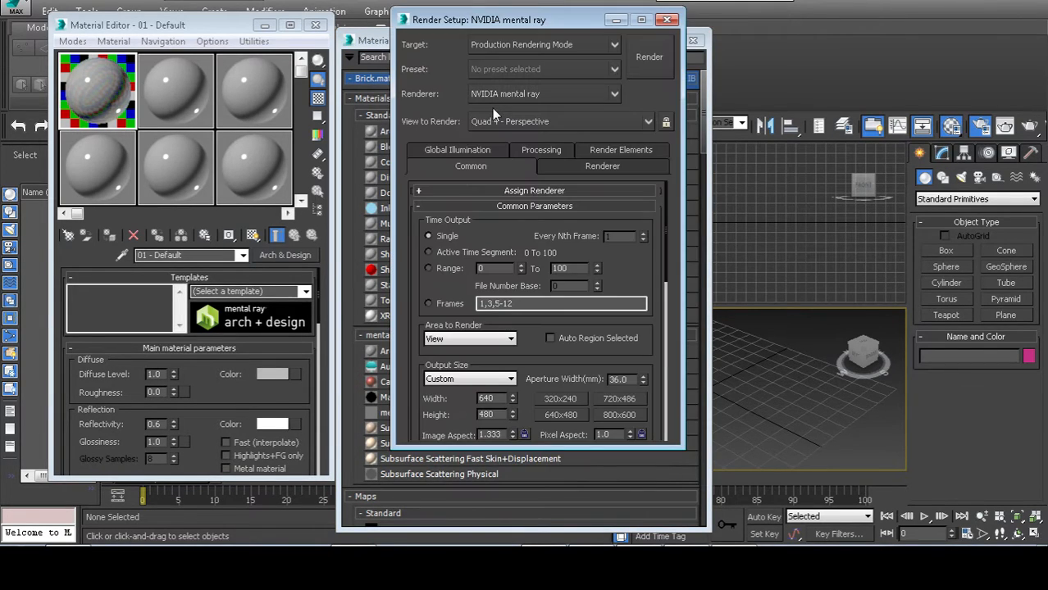
click(534, 190)
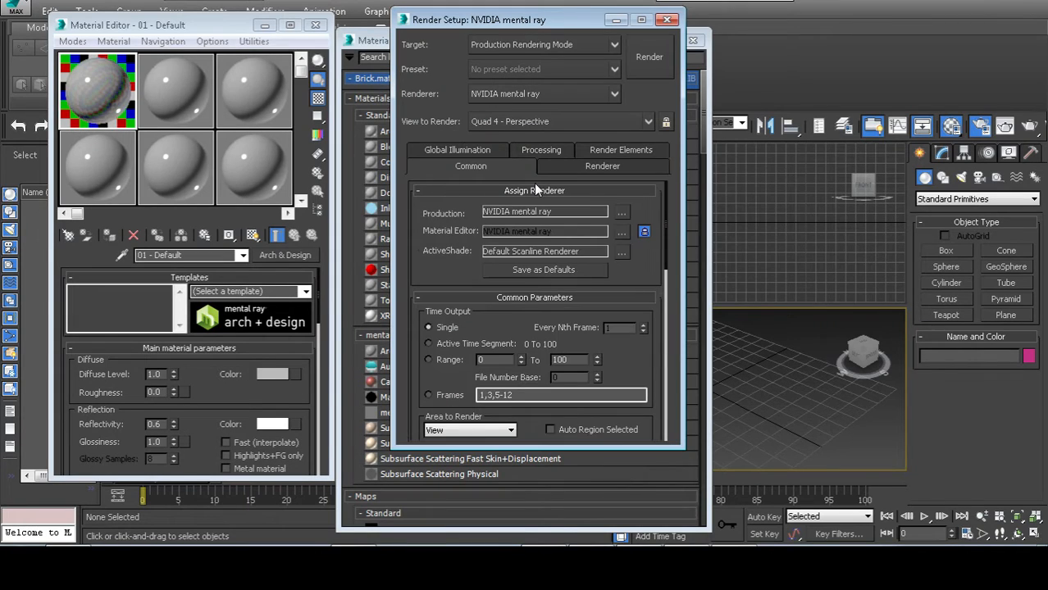
click(613, 220)
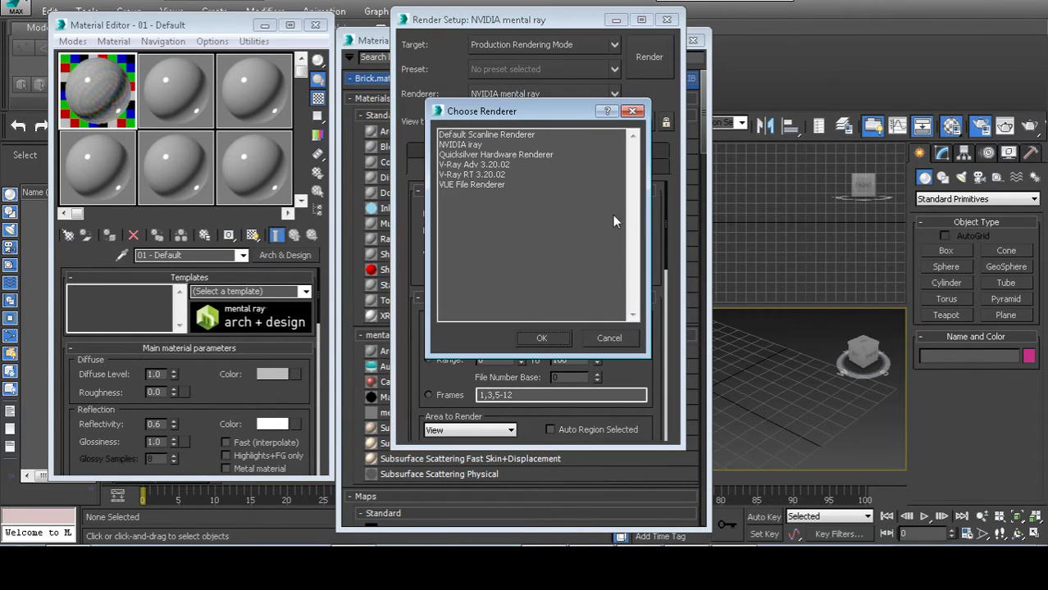
double_click(464, 164)
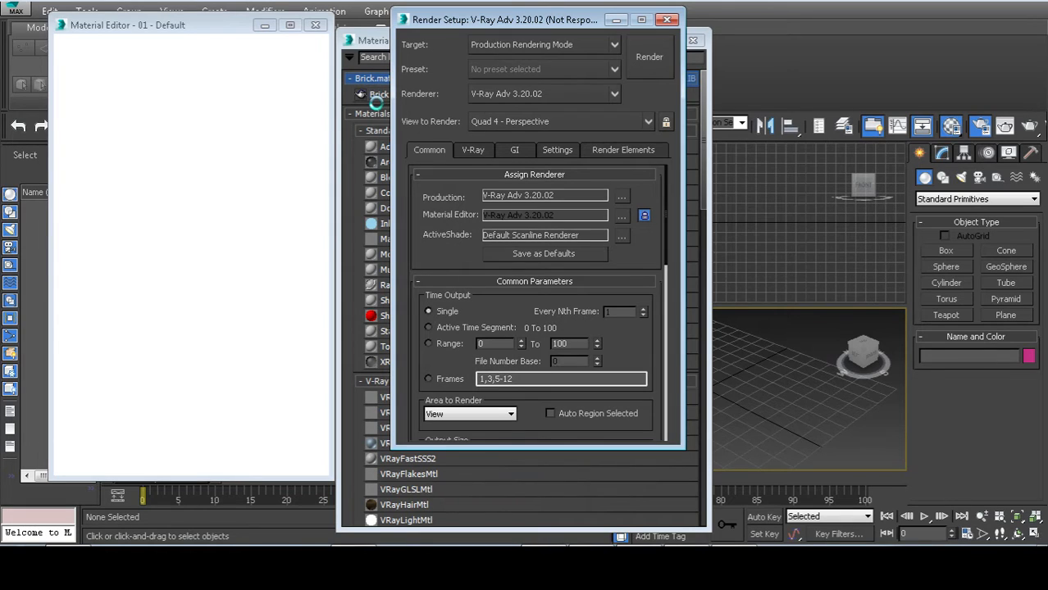
drag(489, 16, 761, 95)
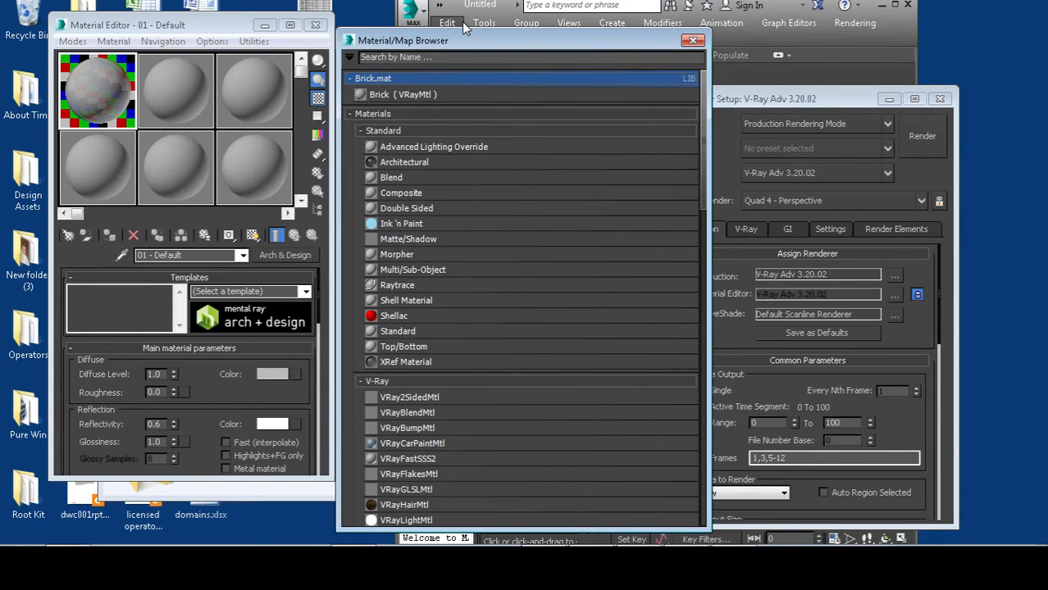
- Check the texture files in the Tutorial folder, and load the Brick VRayMtl from the library into the first sample slot
click(895, 5)
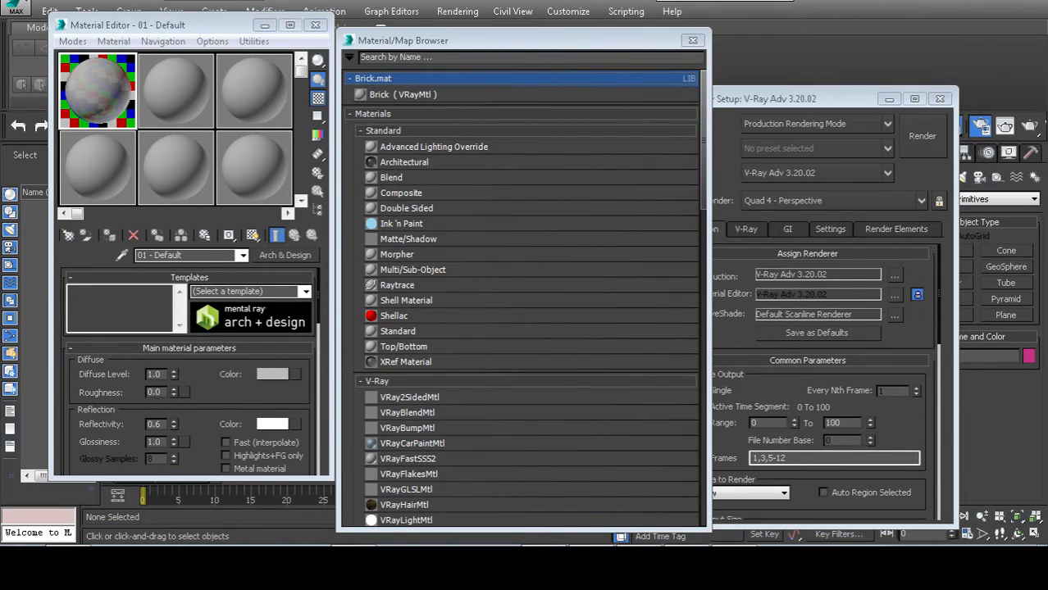
key(alt+Tab)
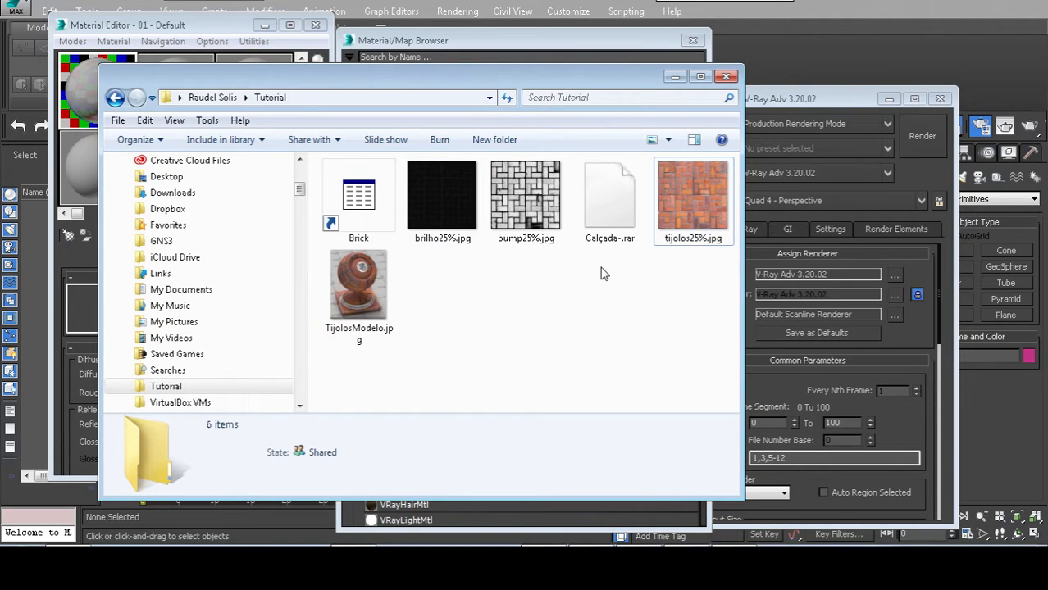
click(471, 43)
click(464, 95)
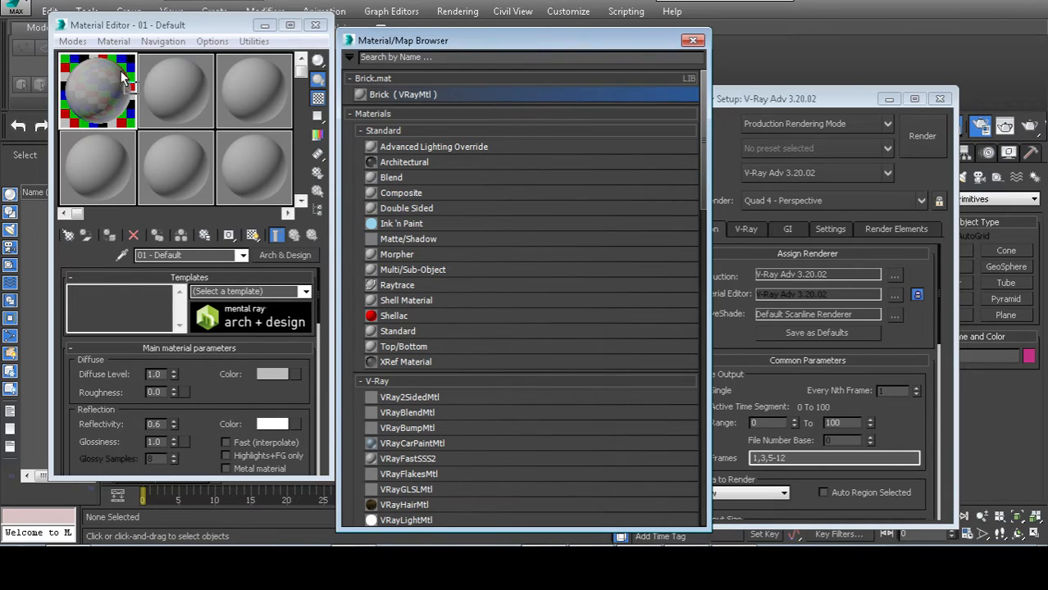
drag(89, 79, 89, 79)
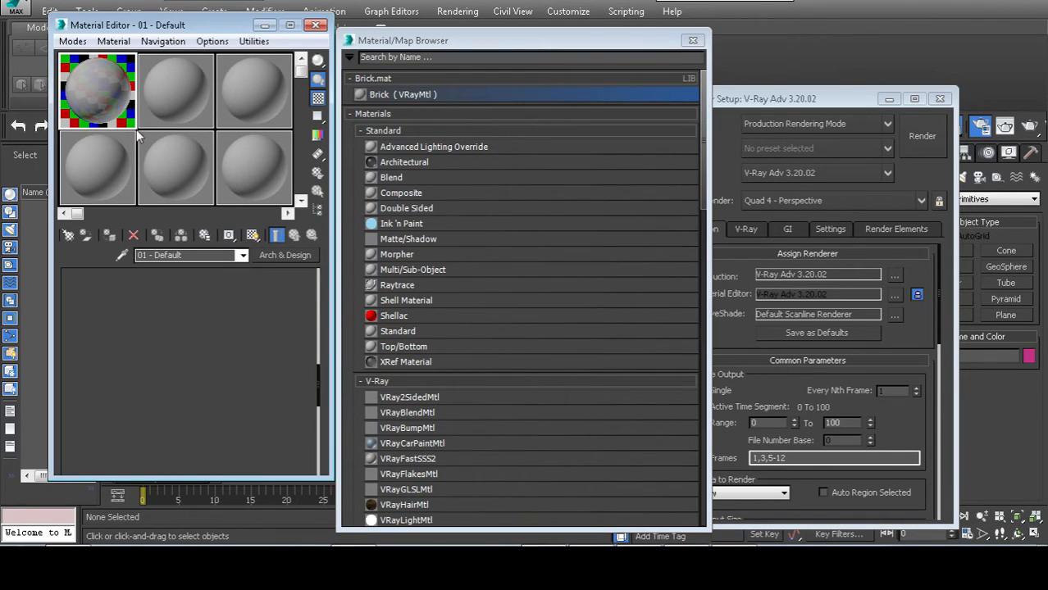
- Relink the Brick material's diffuse map to tijolos25%.jpg in the Tutorial folder and return to the parent material
click(169, 294)
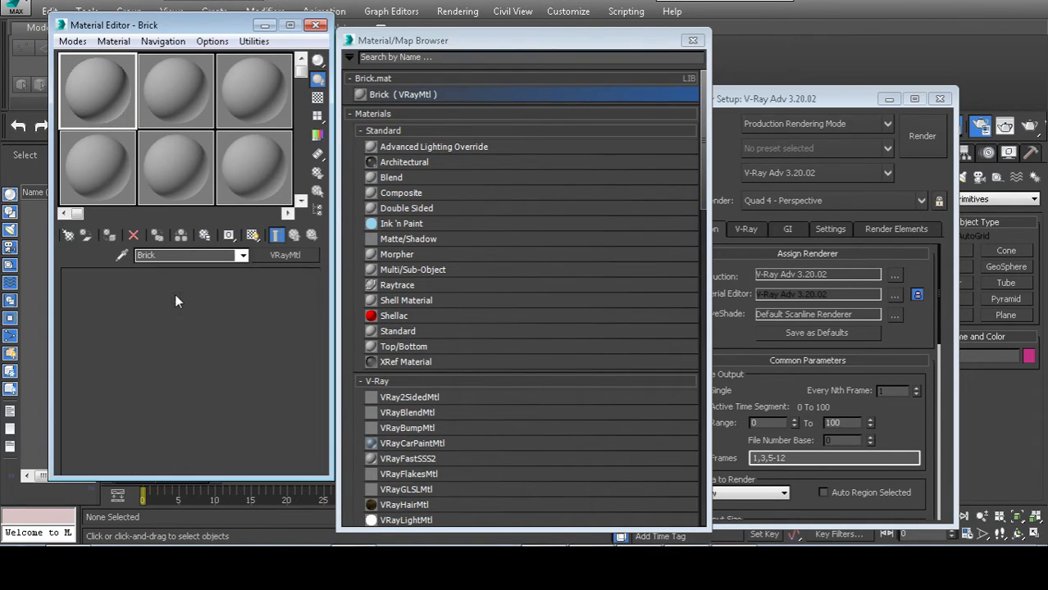
click(196, 469)
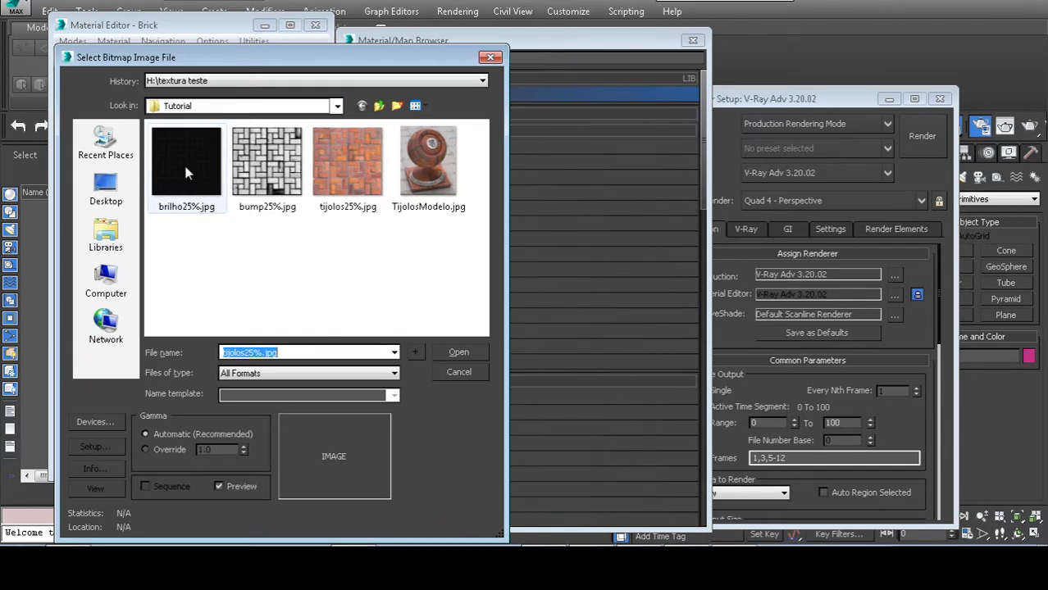
click(456, 354)
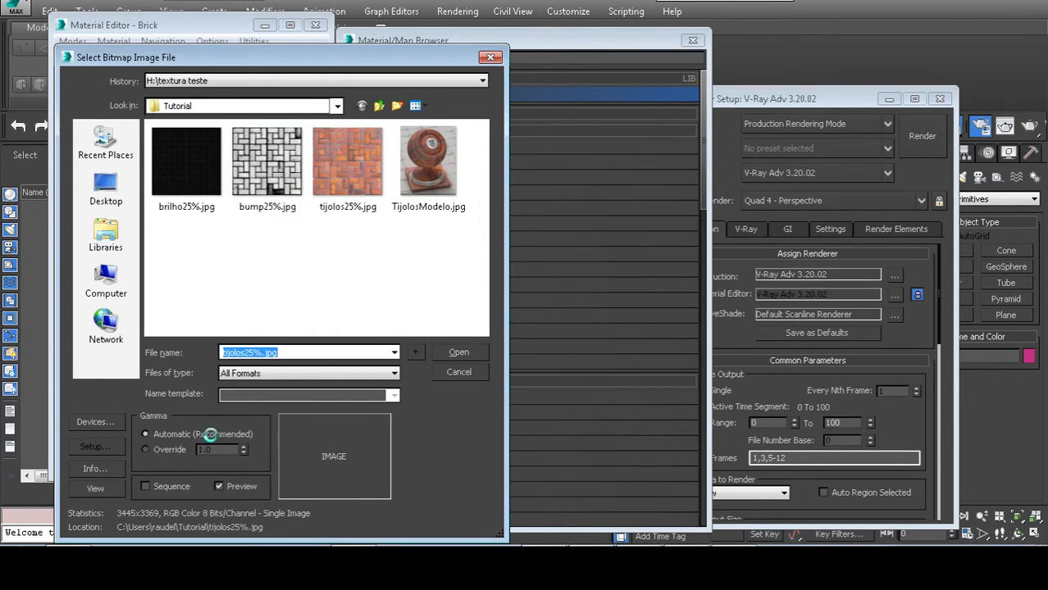
click(241, 256)
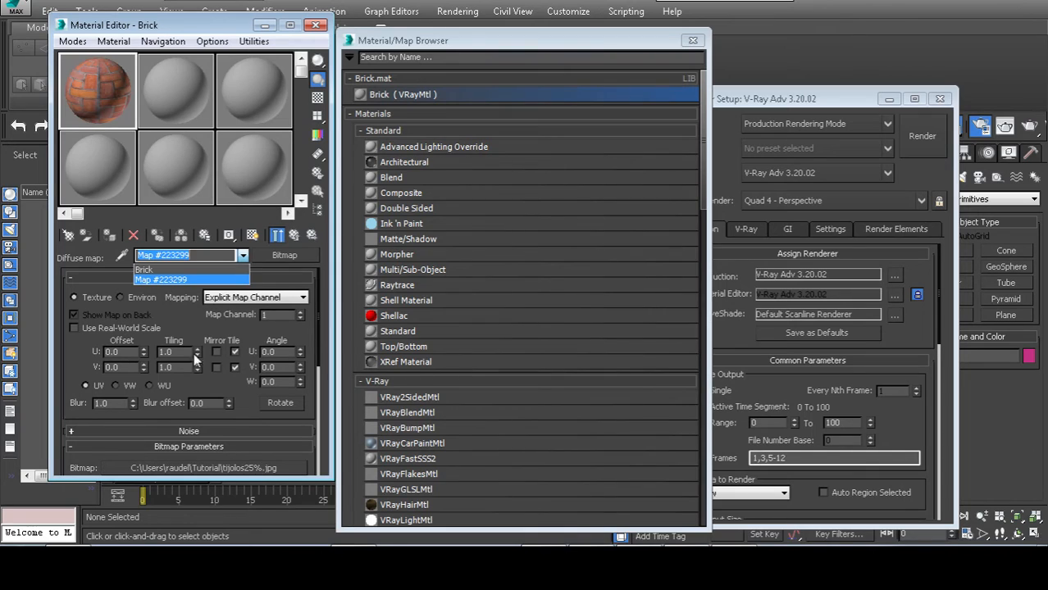
click(173, 271)
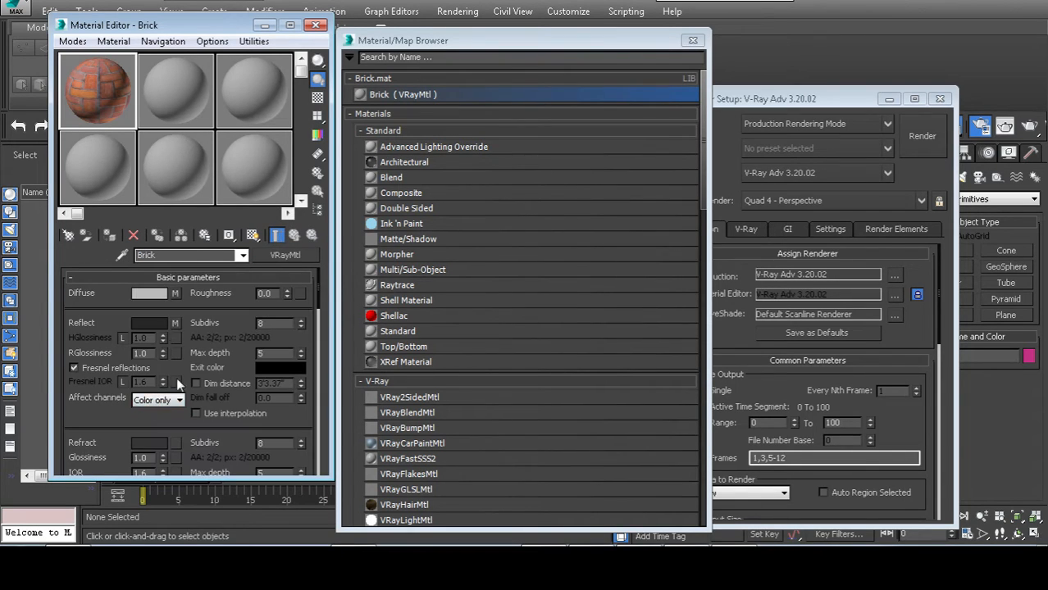
- Relink the reflect map to brilho25%.jpg in the Tutorial folder and return to the Brick material's parameters
click(175, 323)
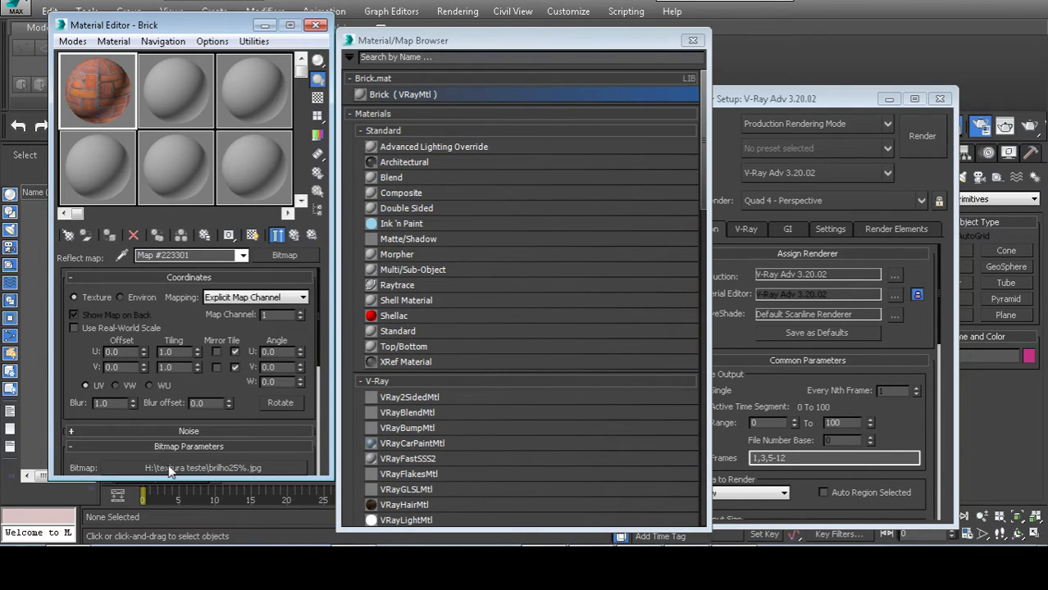
click(191, 469)
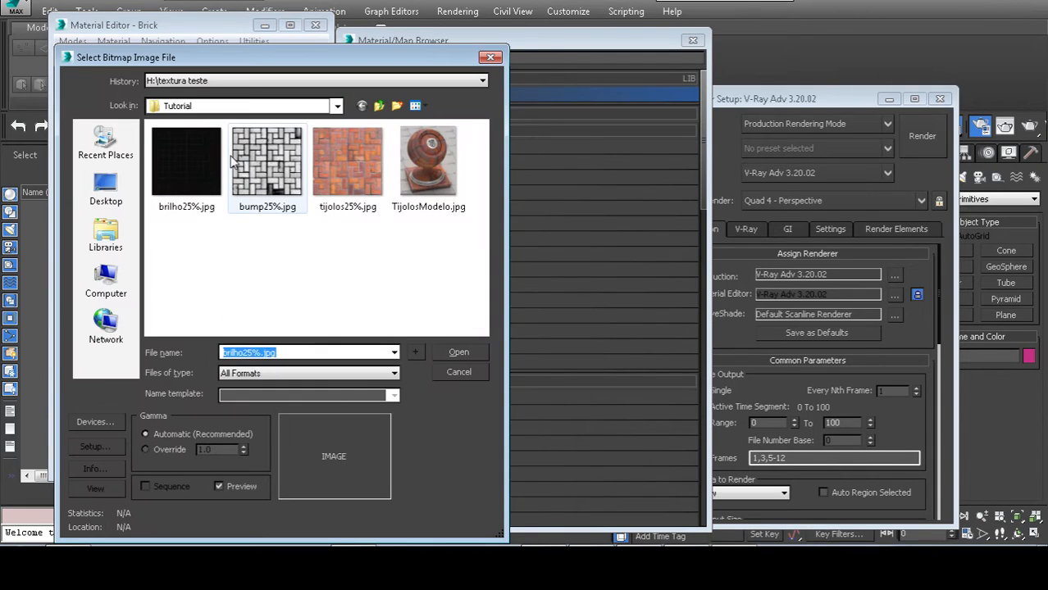
click(453, 354)
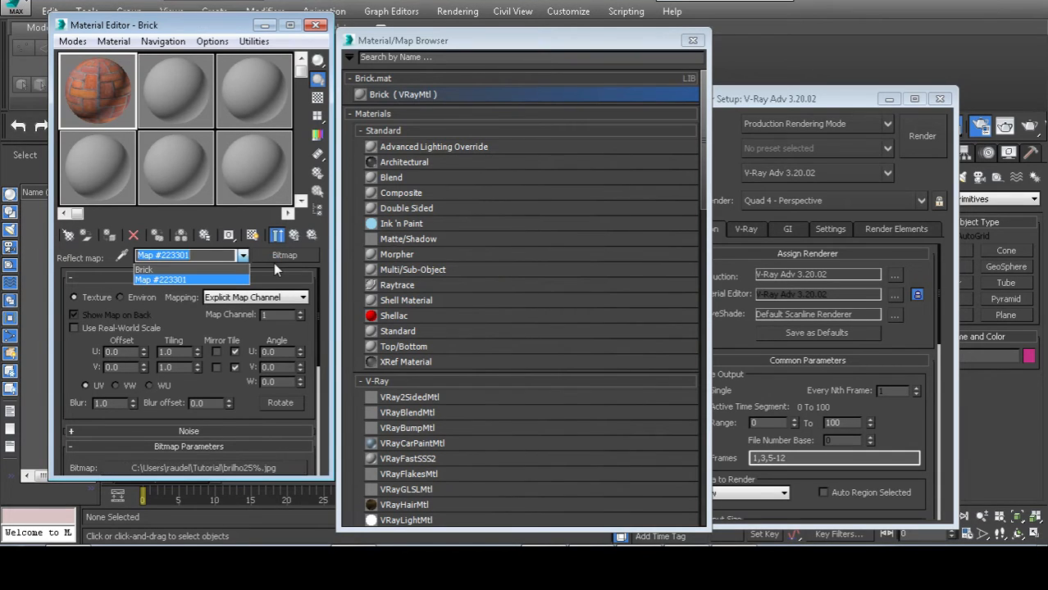
click(199, 268)
- Relink the Brick material's bump map to bump25%.jpg in the Tutorial folder
scroll(193, 387, down, 10)
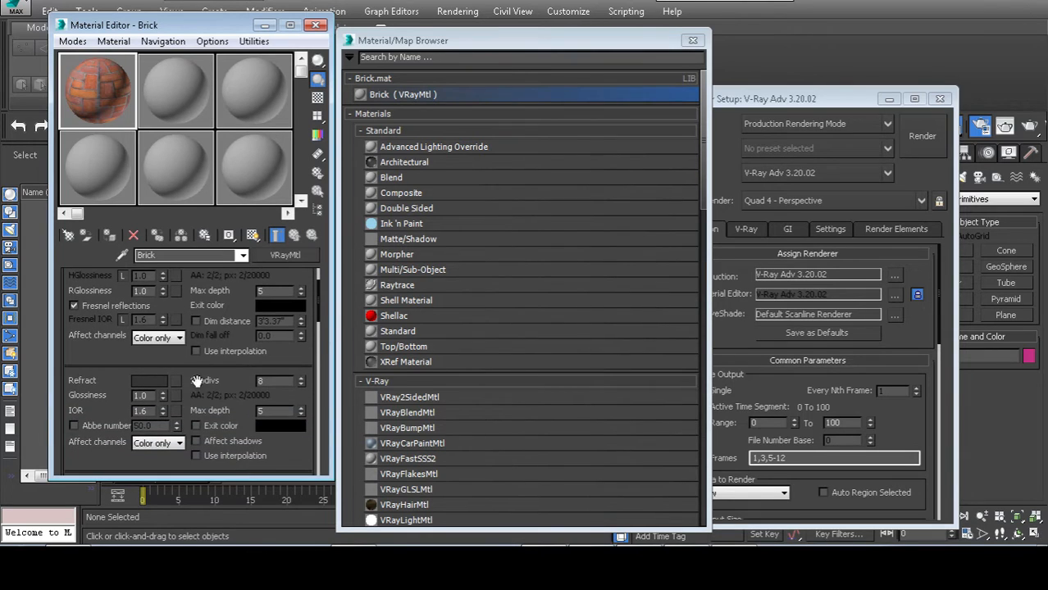
scroll(208, 405, down, 10)
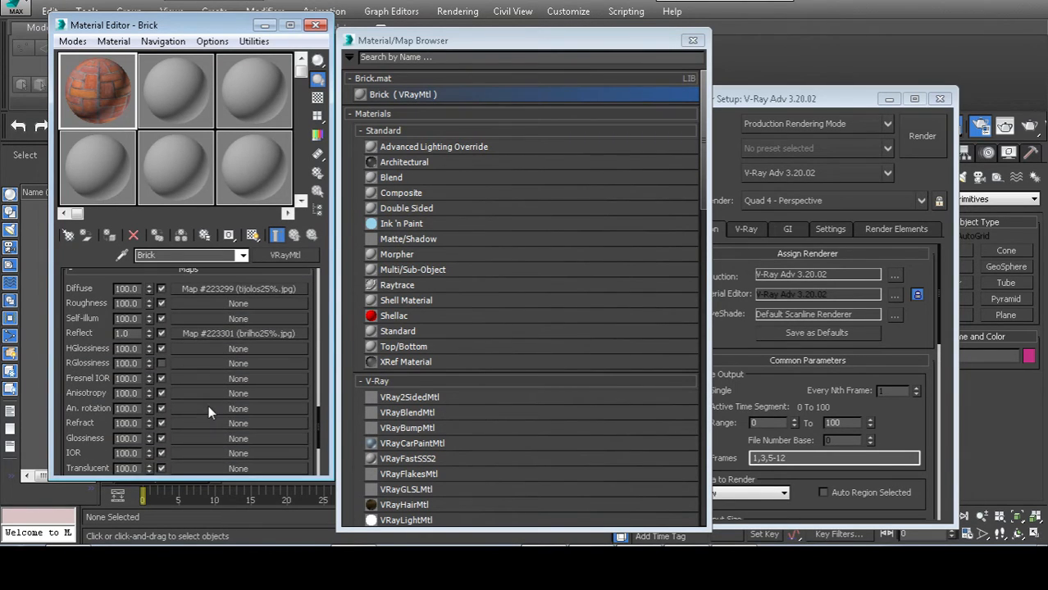
click(232, 368)
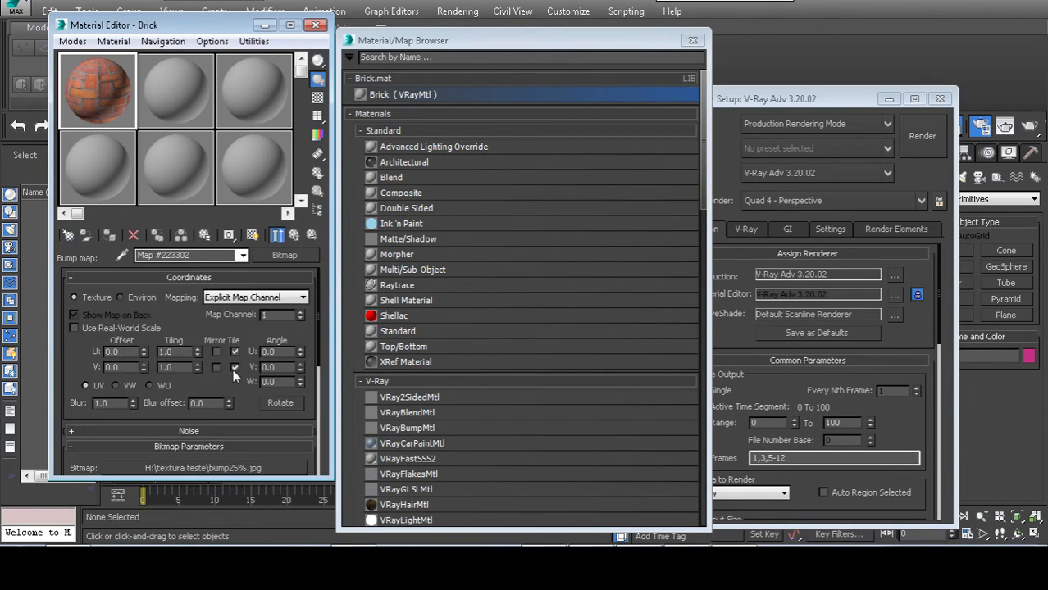
scroll(233, 340, down, 2)
scroll(233, 340, down, 1)
click(243, 394)
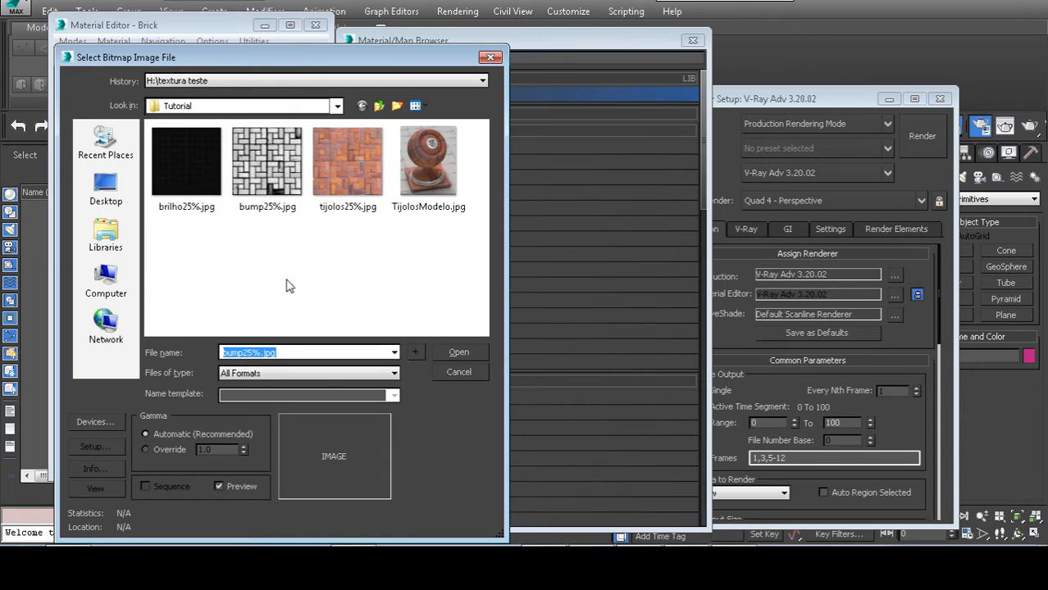
click(387, 261)
click(457, 353)
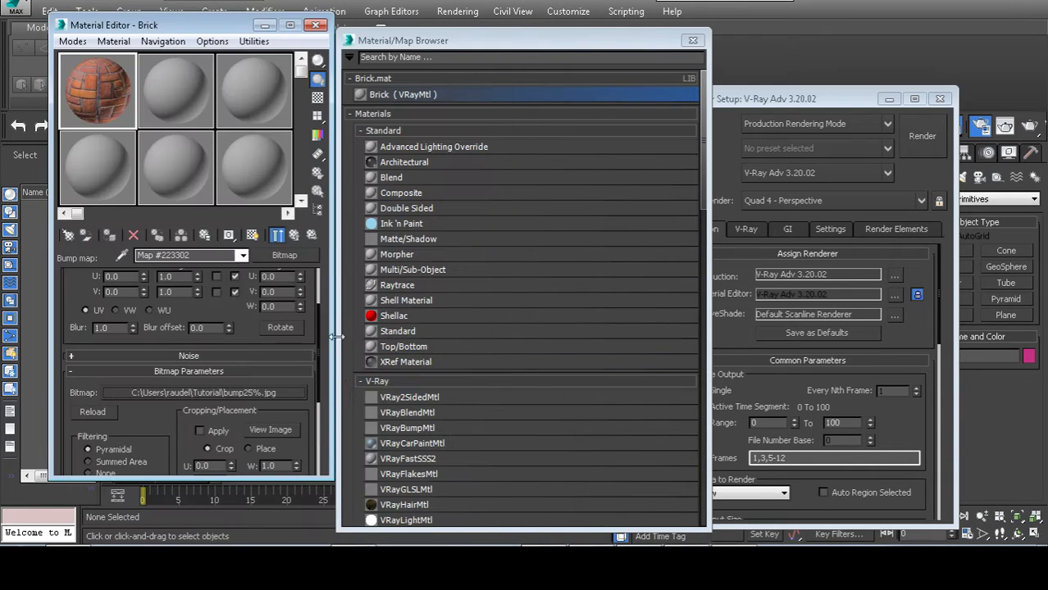
- Close the map browser and render setup, and create a box about 2'11" long and 2'4" wide in the perspective viewport
click(693, 43)
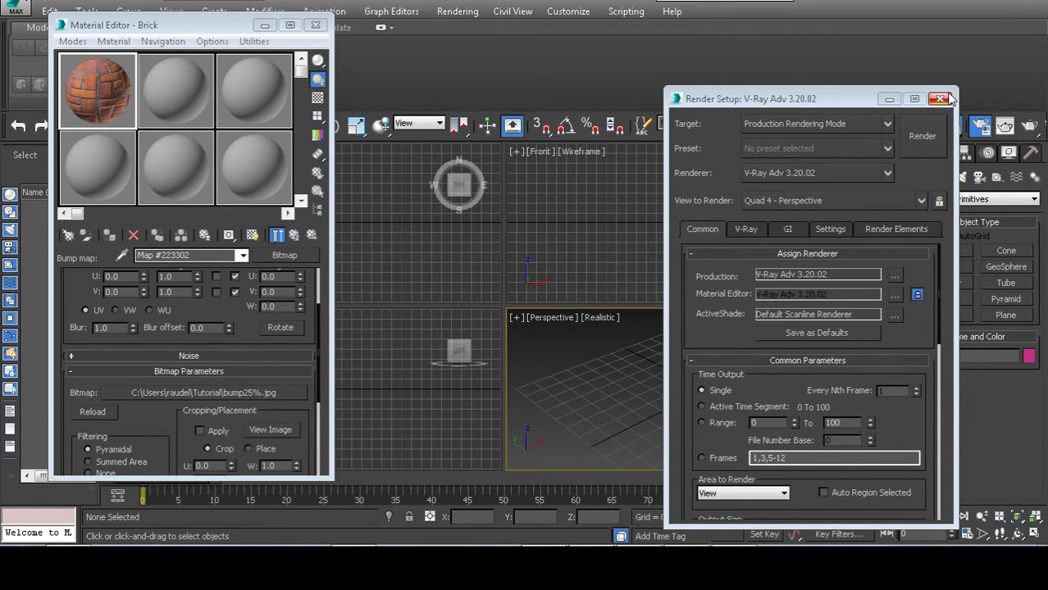
click(939, 99)
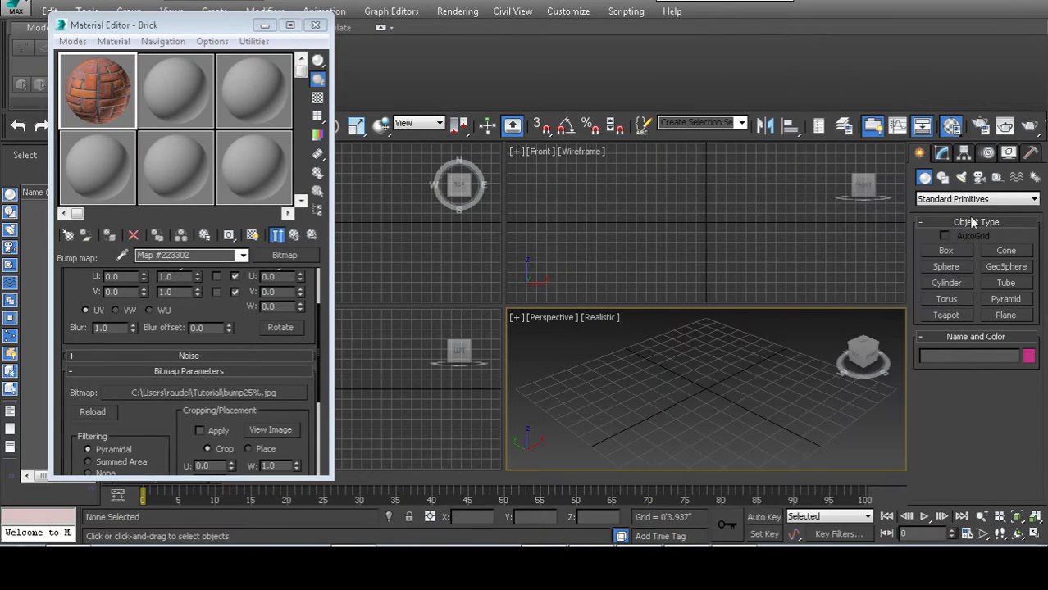
click(945, 251)
drag(623, 353, 611, 477)
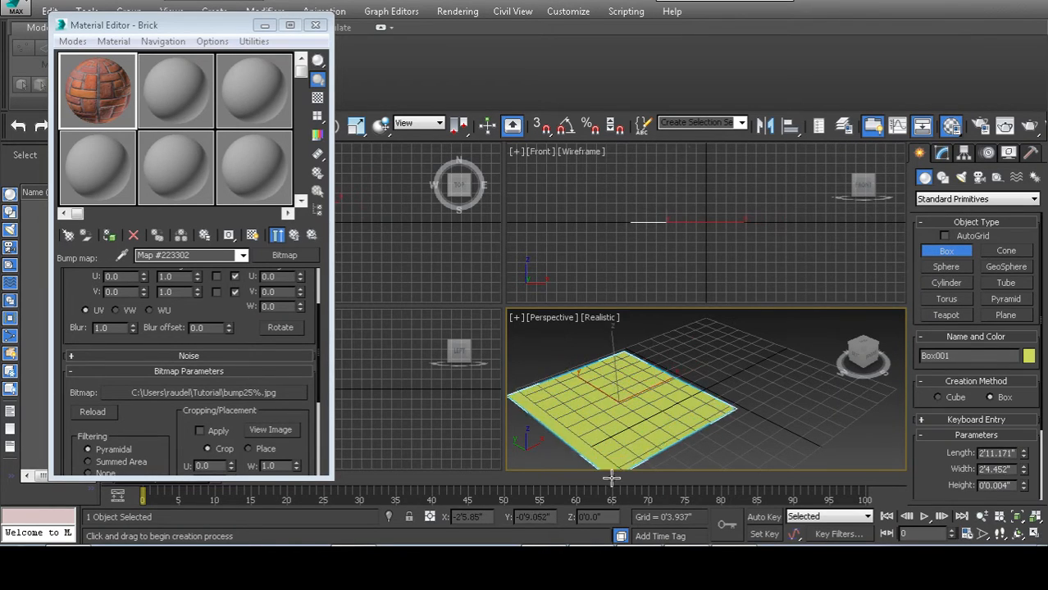
click(610, 356)
right_click(610, 356)
key(z)
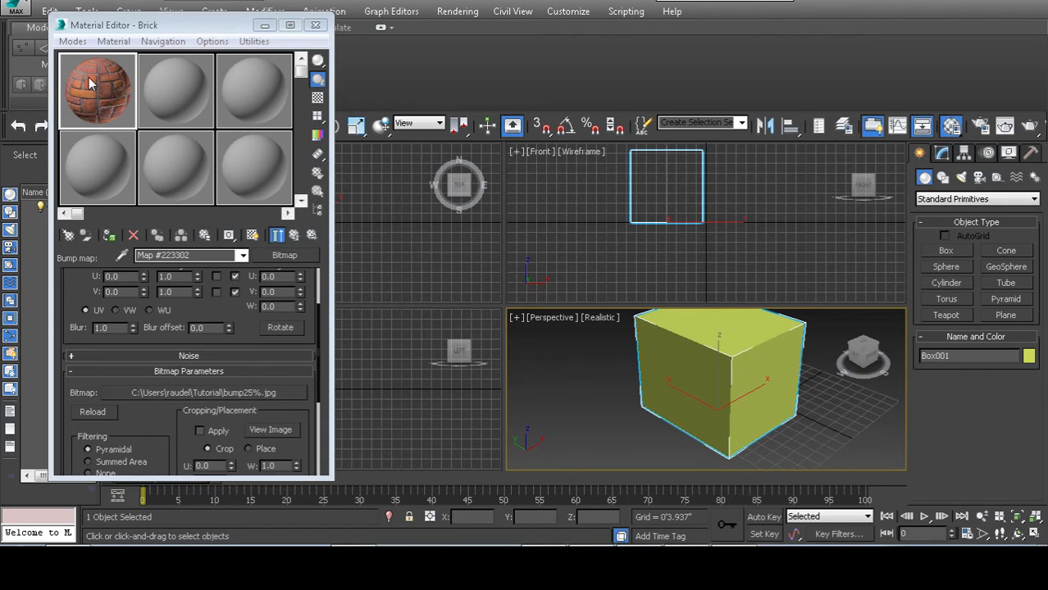
- Assign the Brick material to the box and show its bump map shaded in the viewport
drag(91, 82, 696, 348)
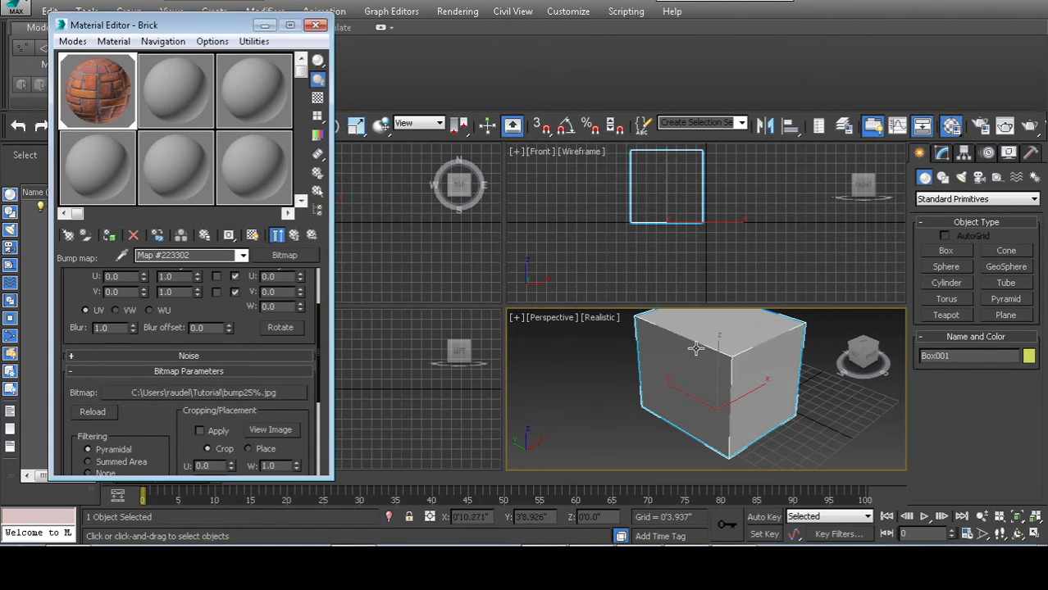
middle_drag(695, 348, 617, 351)
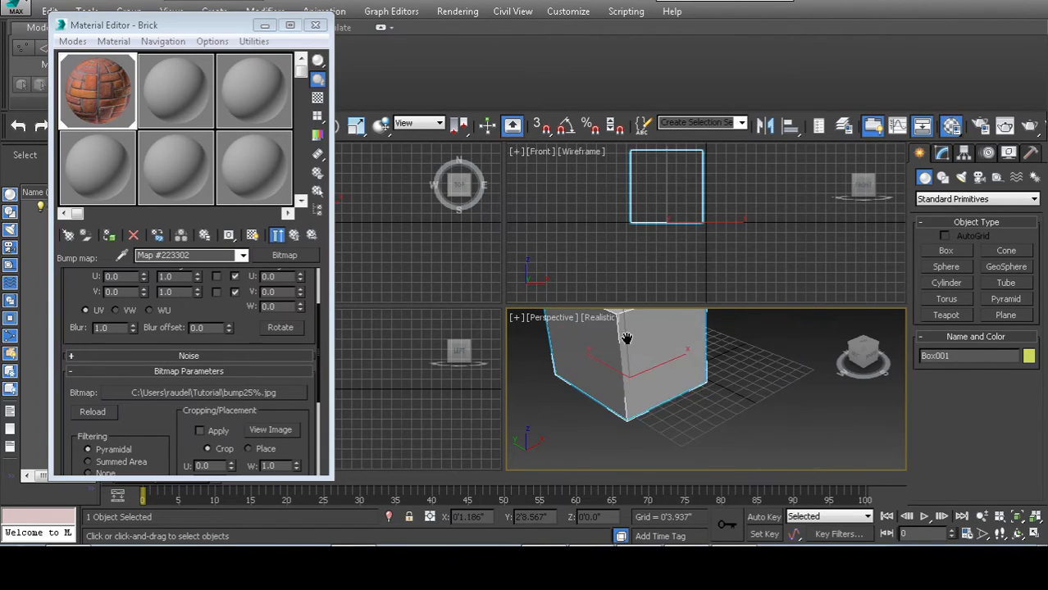
click(254, 236)
scroll(602, 345, up, 5)
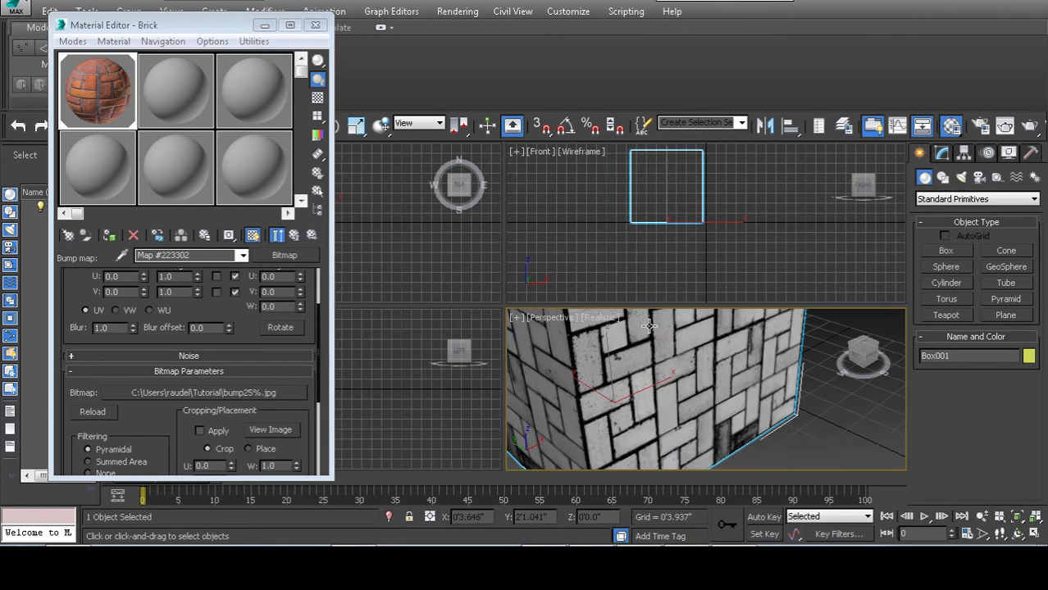
scroll(602, 346, down, 4)
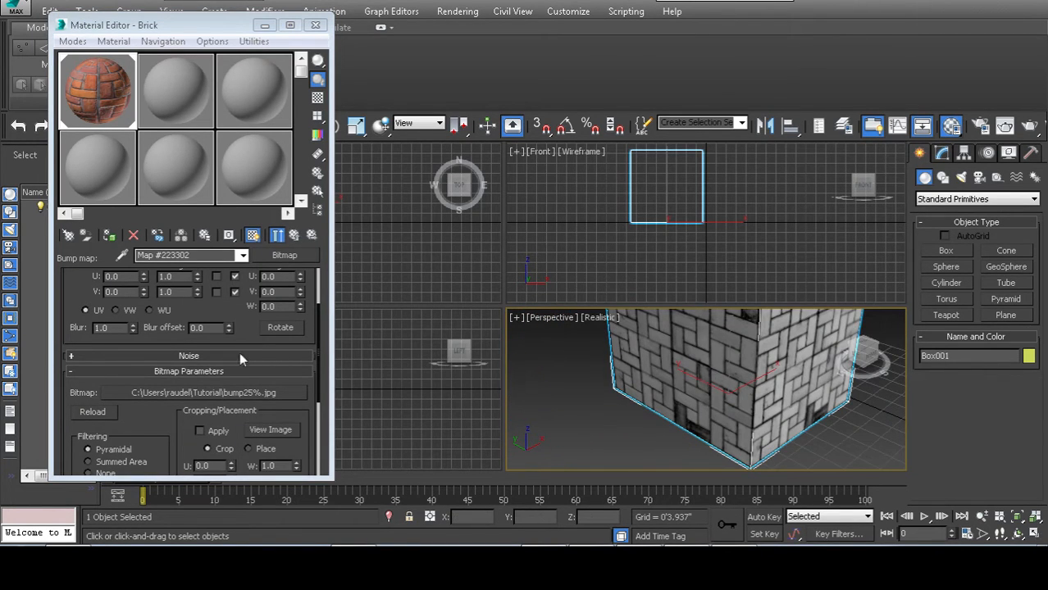
- Return to the Brick material's parent level and inspect the brick texture on the box up close
scroll(252, 340, up, 1)
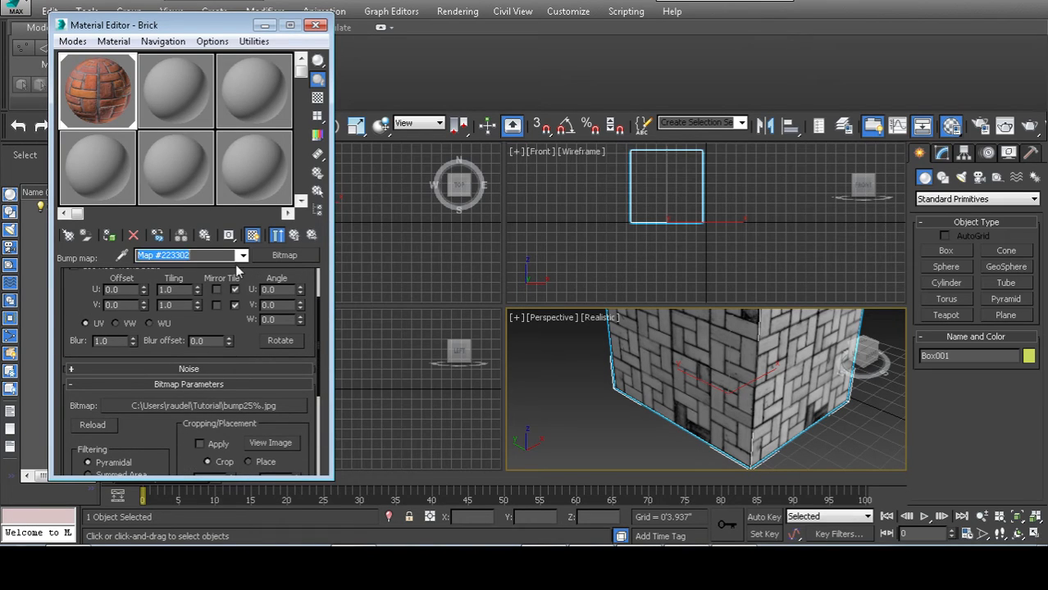
click(243, 256)
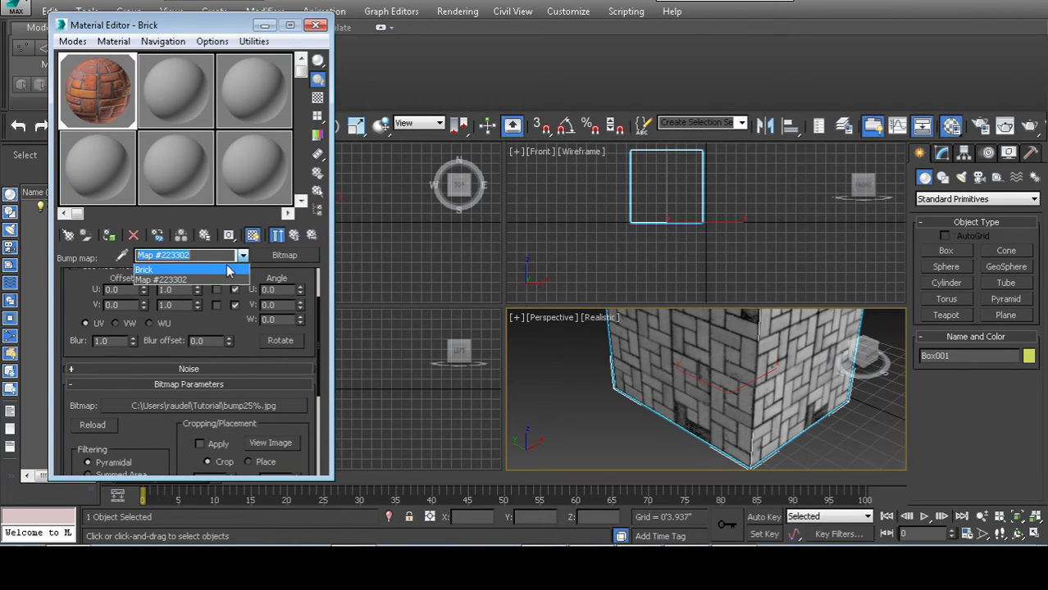
click(229, 271)
middle_drag(622, 363, 637, 378)
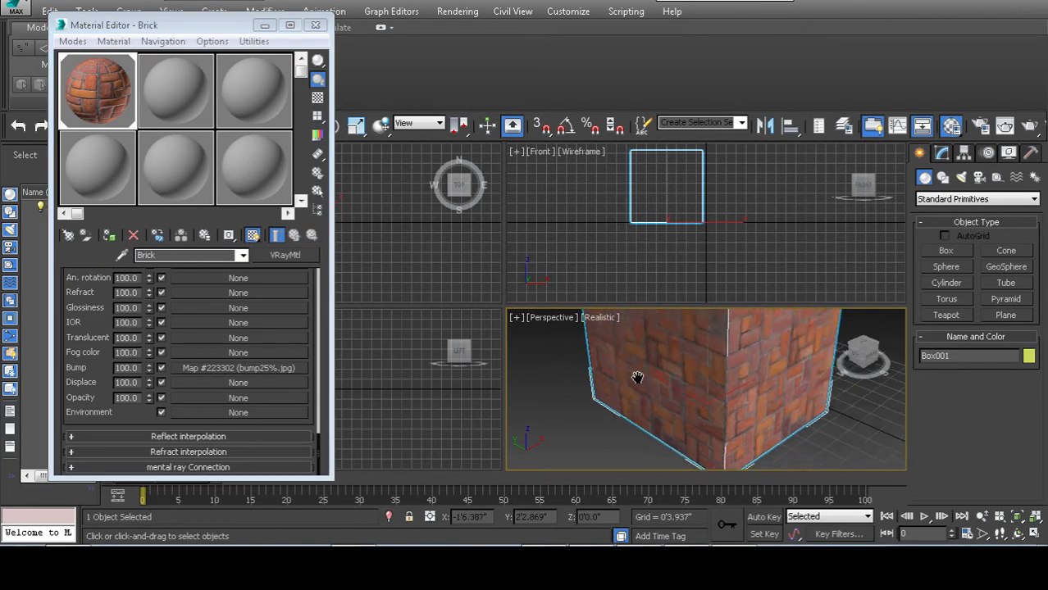
scroll(637, 378, down, 5)
scroll(706, 367, up, 10)
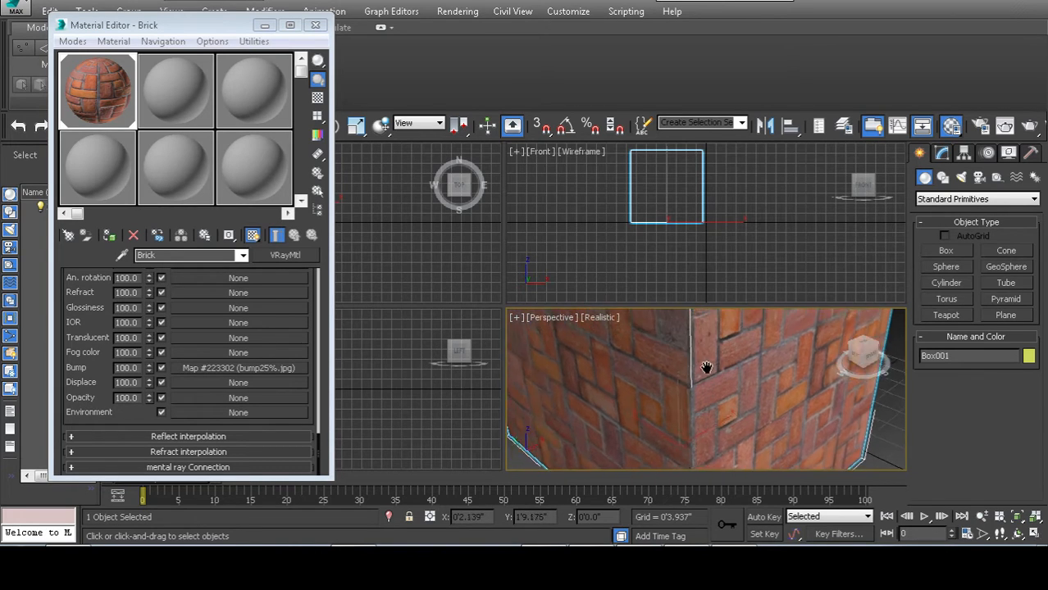
scroll(706, 368, down, 5)
scroll(678, 328, up, 8)
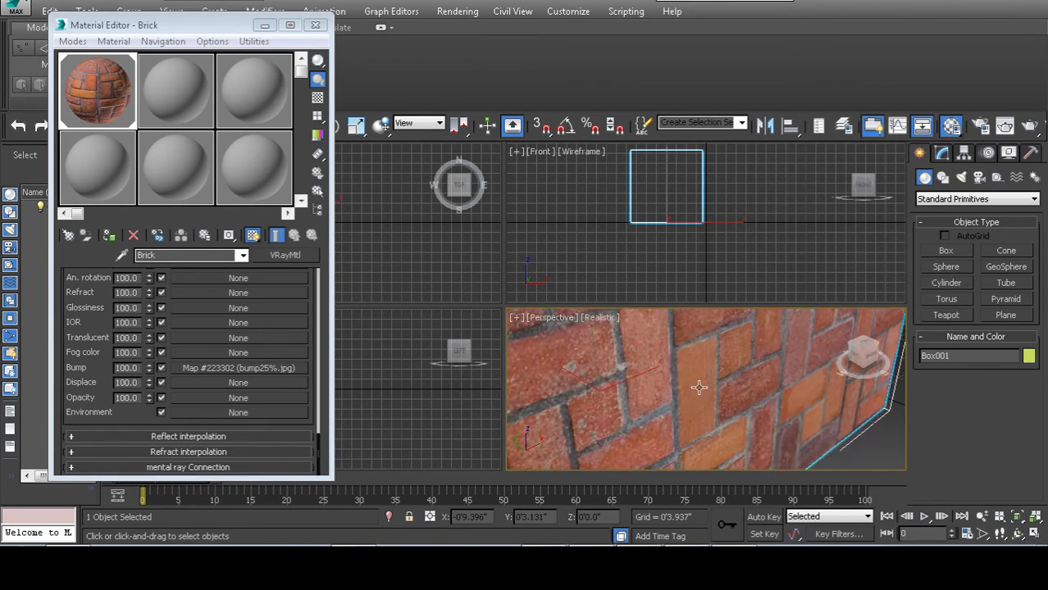
scroll(698, 387, down, 6)
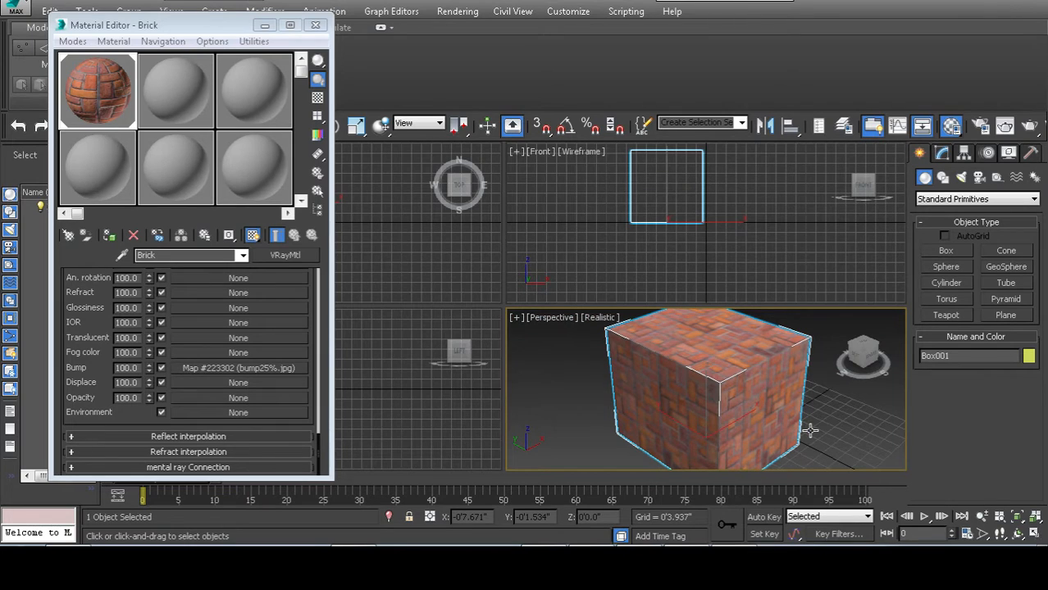
- Create a target camera aimed at the box, switch to its view, and dolly it to frame the box
click(978, 177)
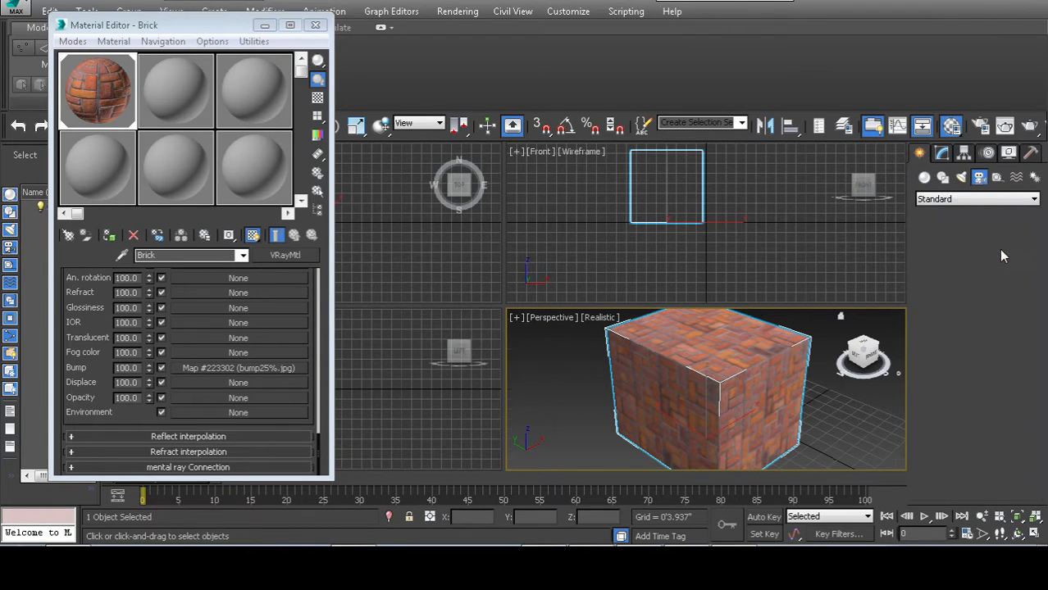
click(1000, 250)
key(t)
scroll(689, 385, down, 5)
drag(592, 416, 691, 367)
key(c)
middle_drag(690, 367, 627, 510)
click(983, 518)
drag(710, 410, 709, 482)
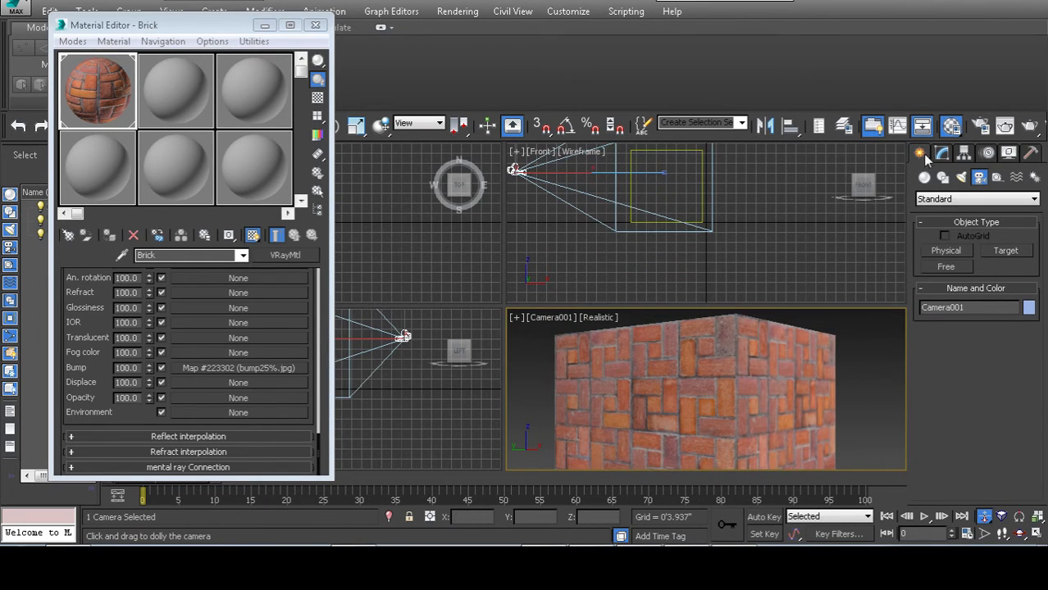
- Frame the box from a raised corner angle with a 24 mm camera lens, and render the camera view
click(941, 154)
click(996, 437)
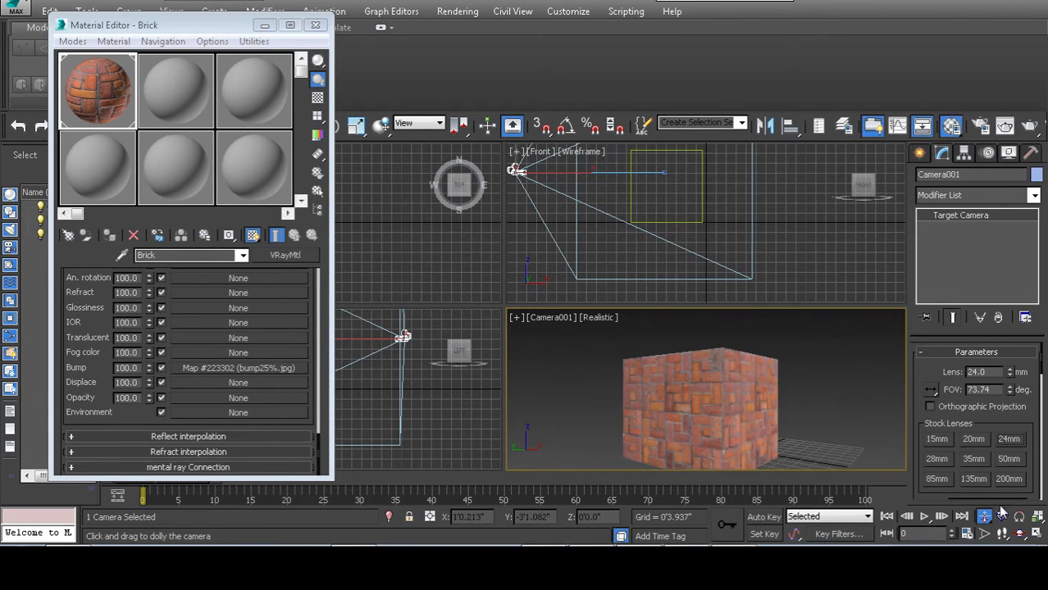
click(1019, 534)
drag(758, 401, 722, 369)
click(456, 11)
click(472, 28)
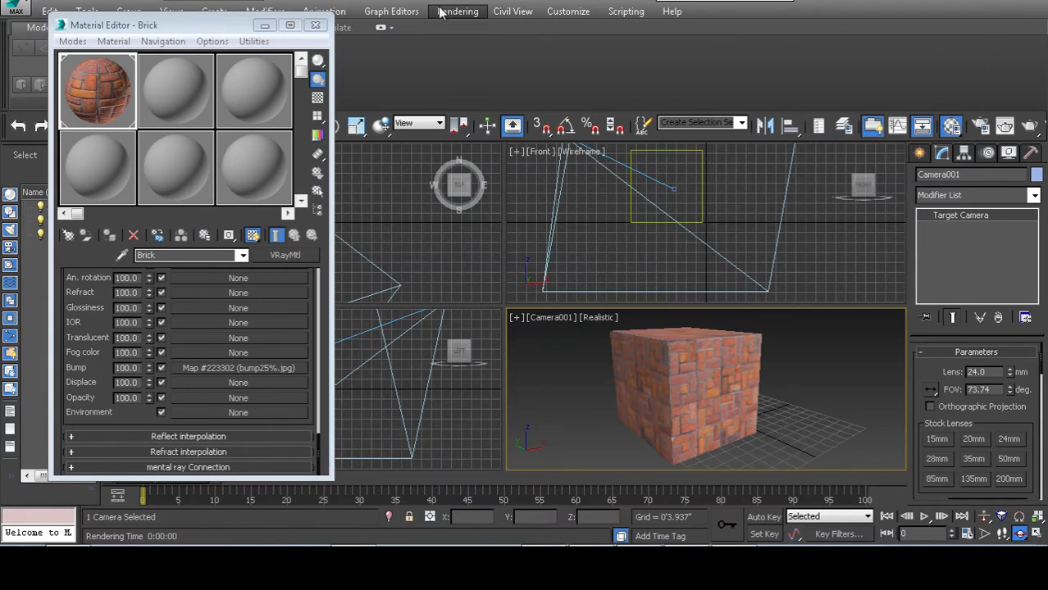
- Switch the renderer from V-Ray to NVIDIA mental ray and close the render message and setup dialogs
click(458, 12)
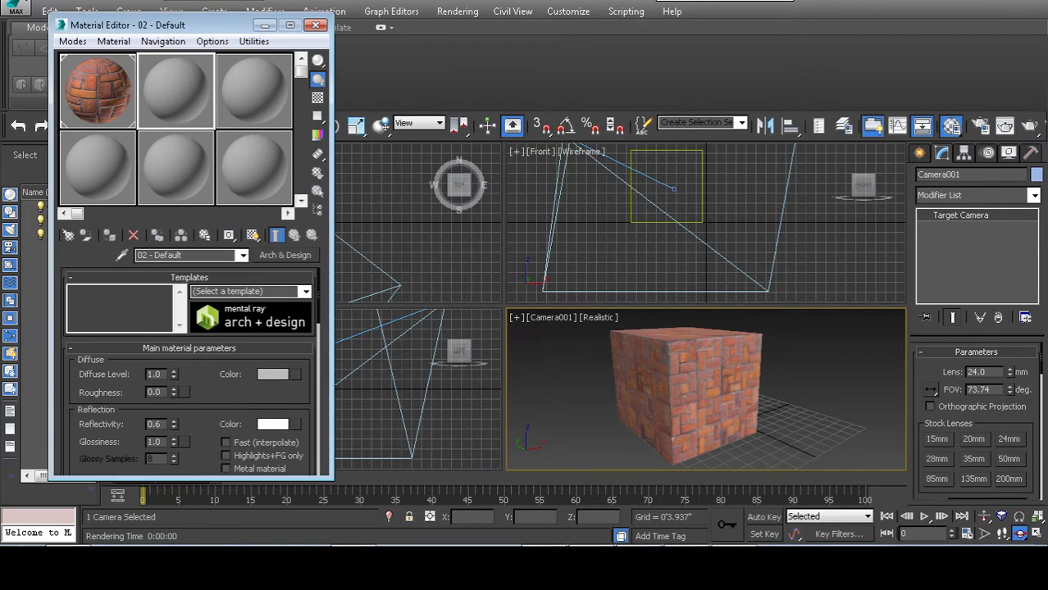
click(474, 13)
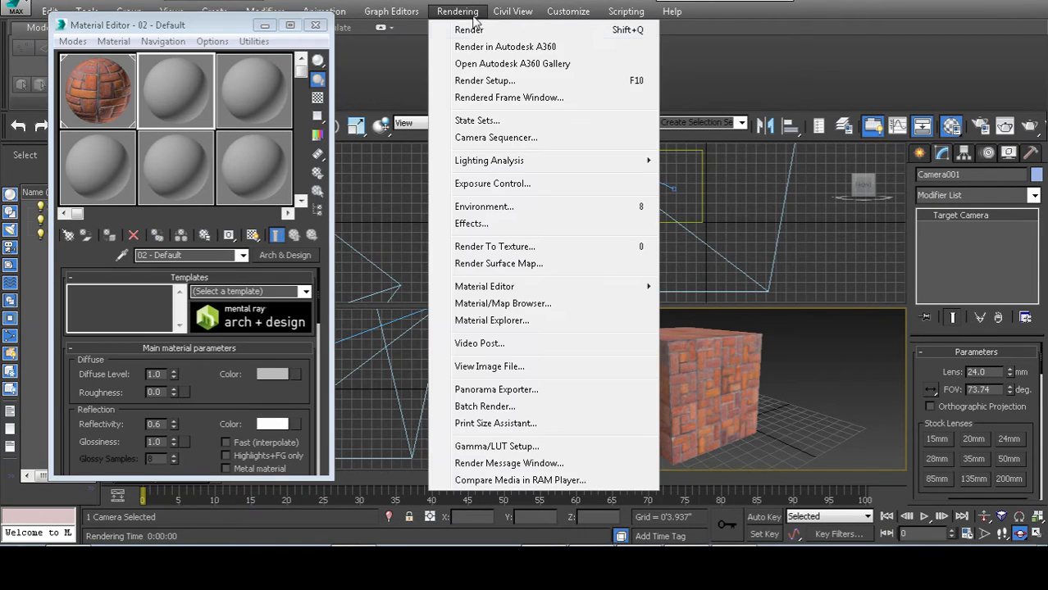
click(484, 81)
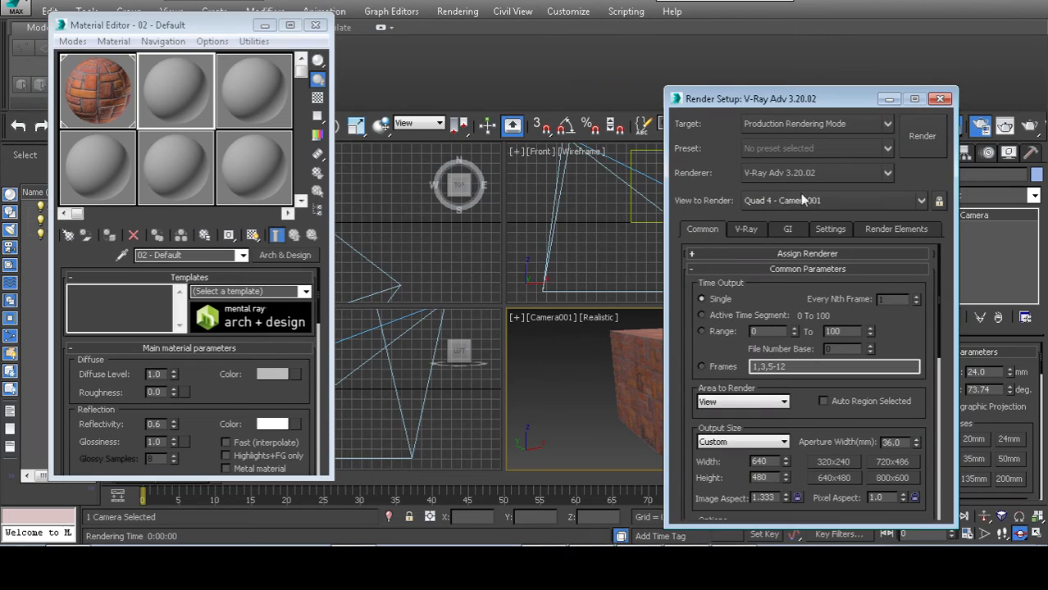
click(849, 173)
click(811, 205)
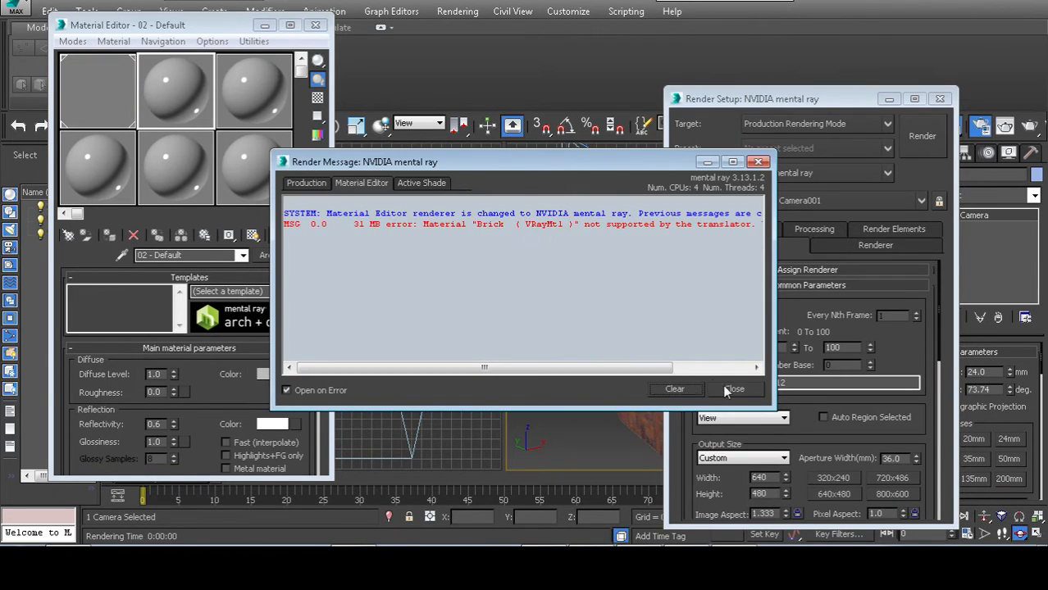
click(732, 389)
click(940, 98)
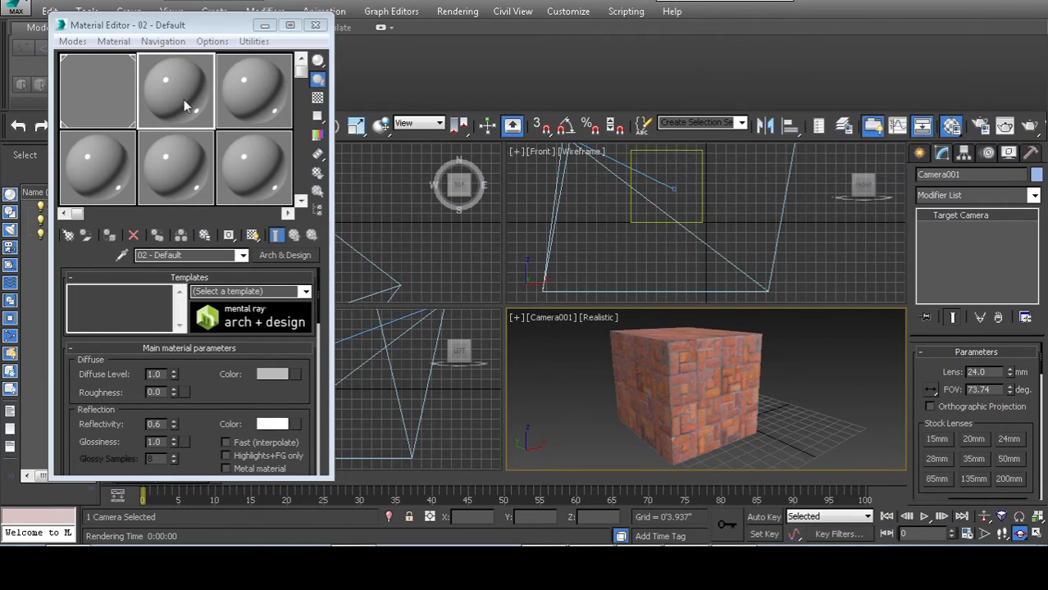
- Change the second slot's material to Standard and give its diffuse color a Bitmap map using brilho25%.jpg
click(283, 255)
double_click(385, 285)
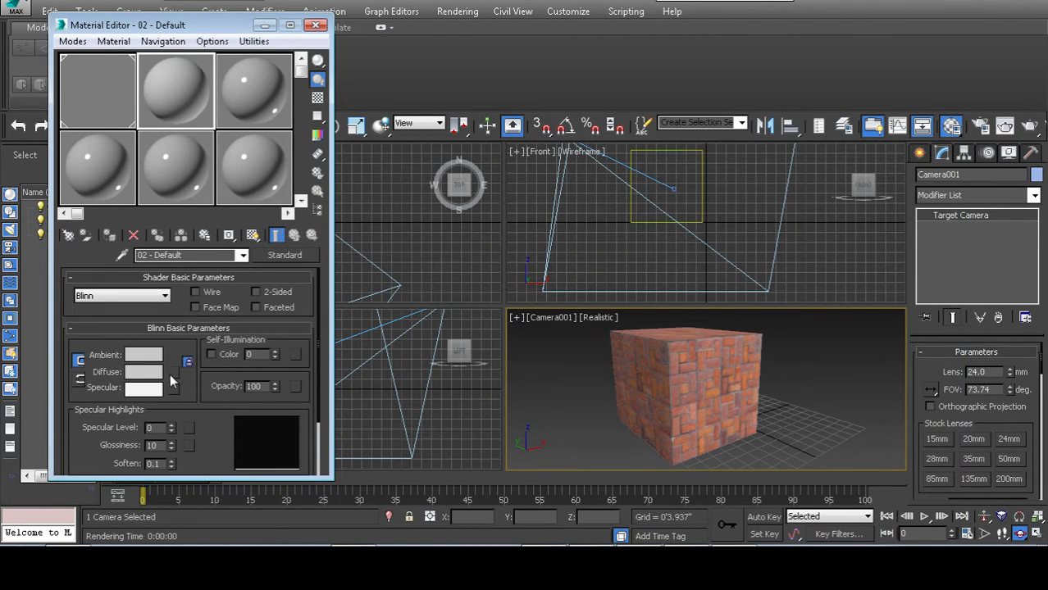
click(173, 372)
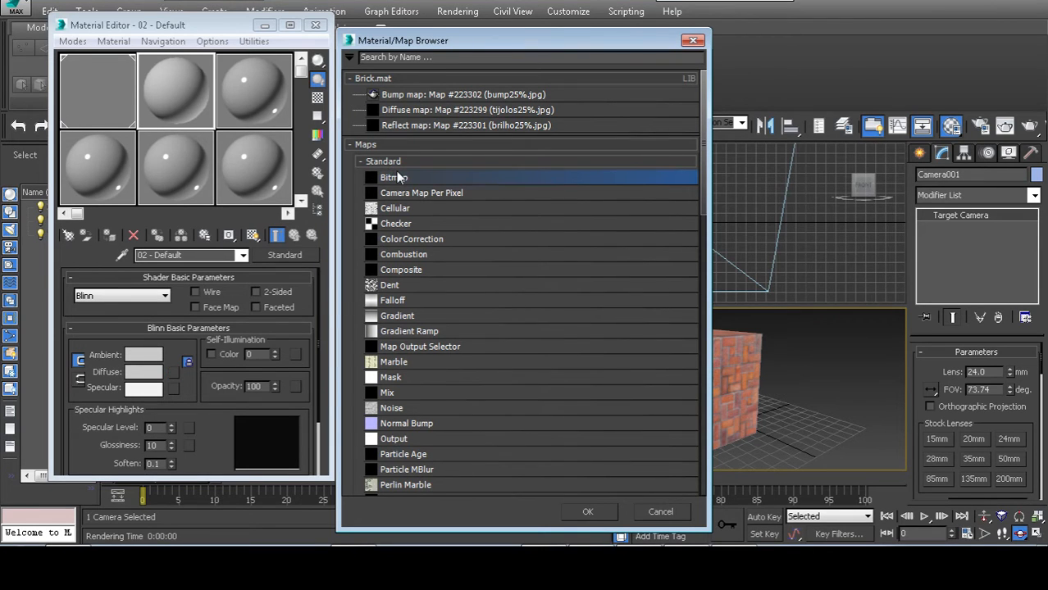
double_click(397, 177)
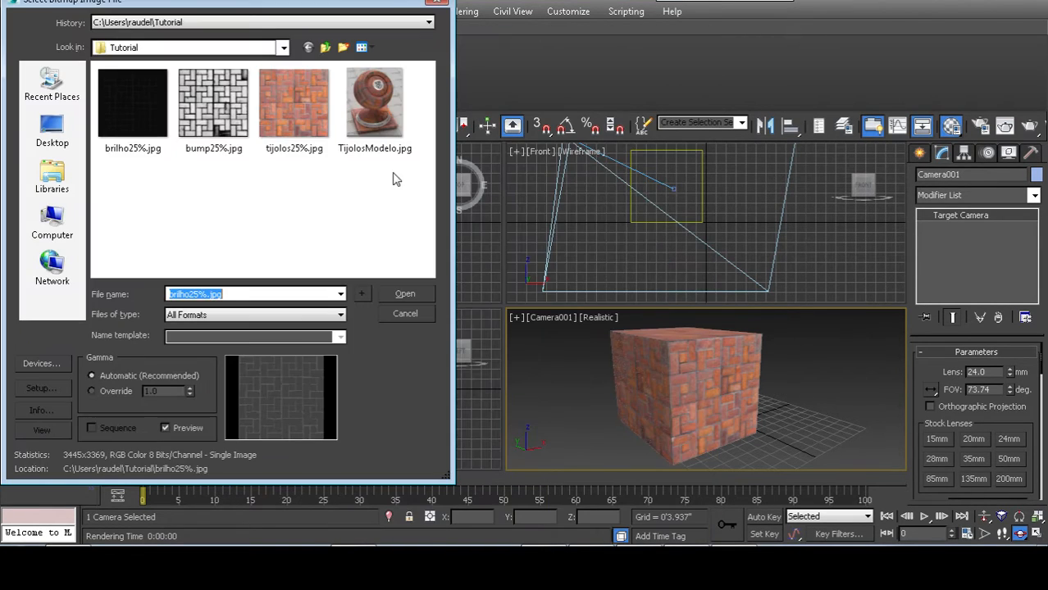
click(401, 295)
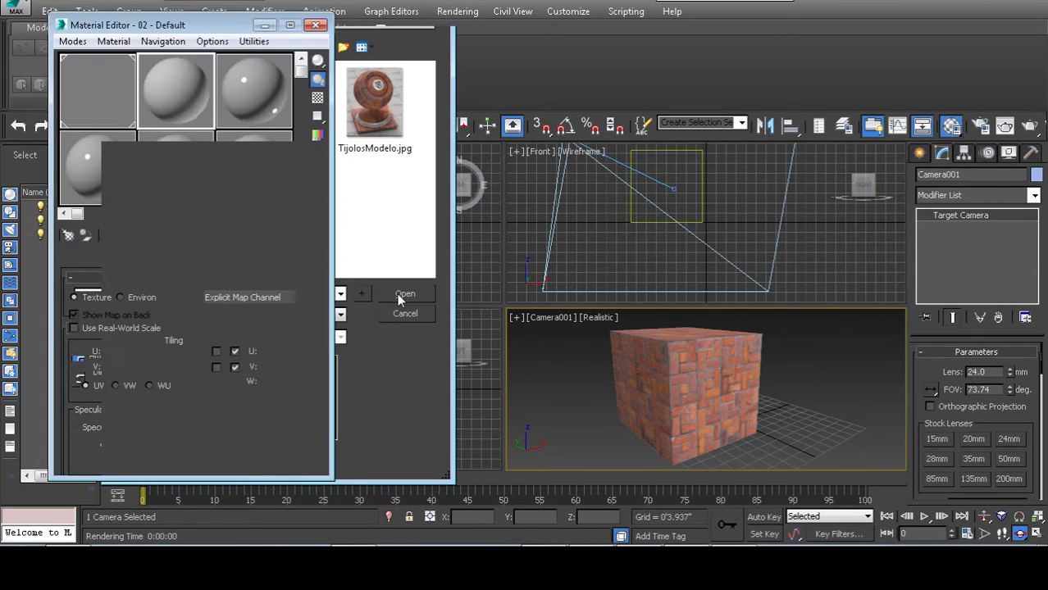
click(243, 255)
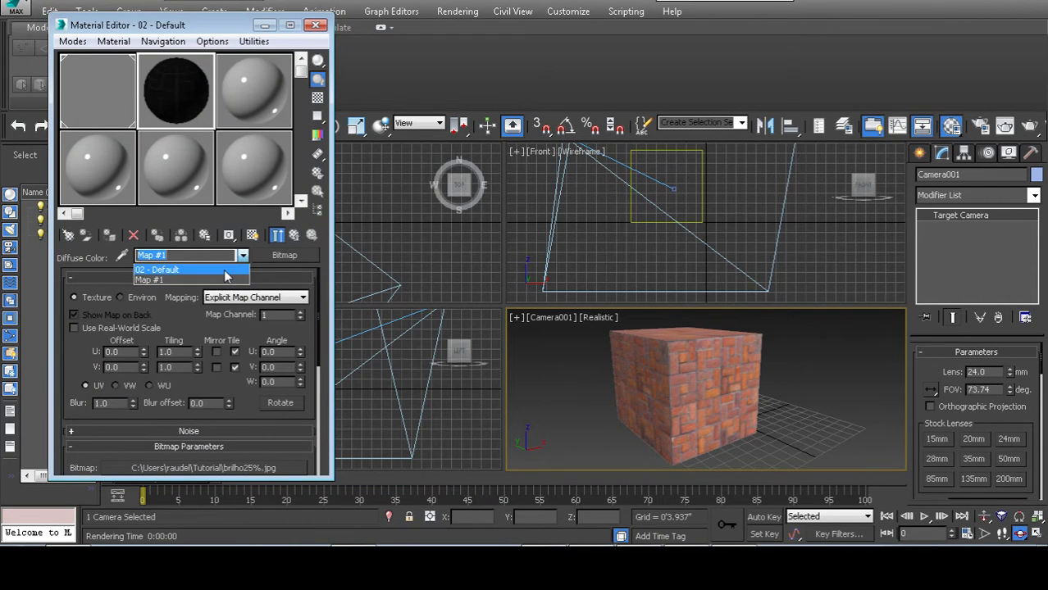
click(227, 267)
mouse_move(180, 330)
mouse_down()
mouse_move(177, 297)
mouse_move(179, 330)
mouse_up()
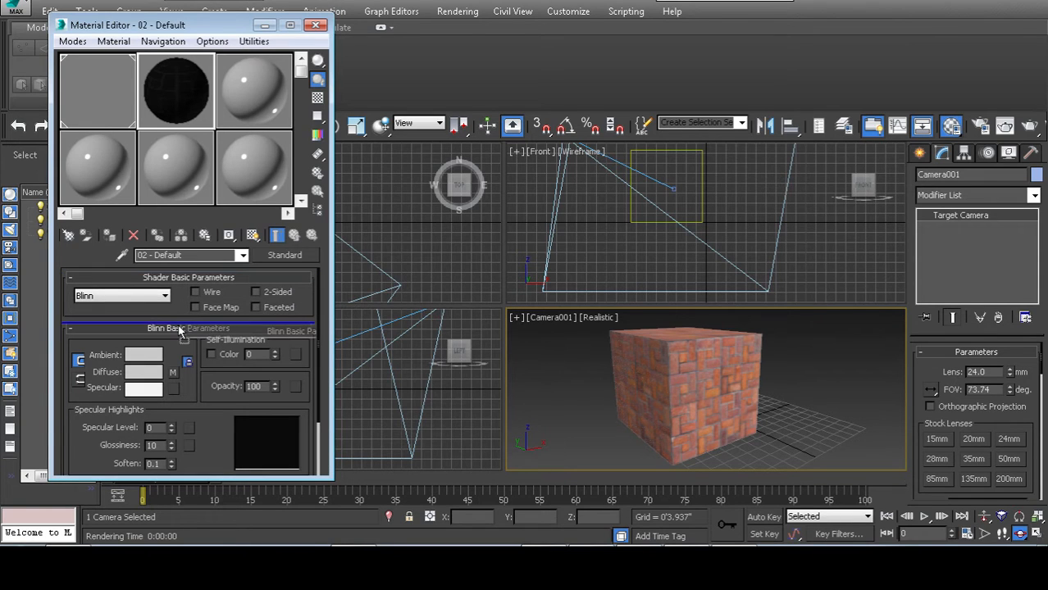
- Replace the Standard material's diffuse bitmap with tijolos25%.jpg and return to the parent material
click(173, 374)
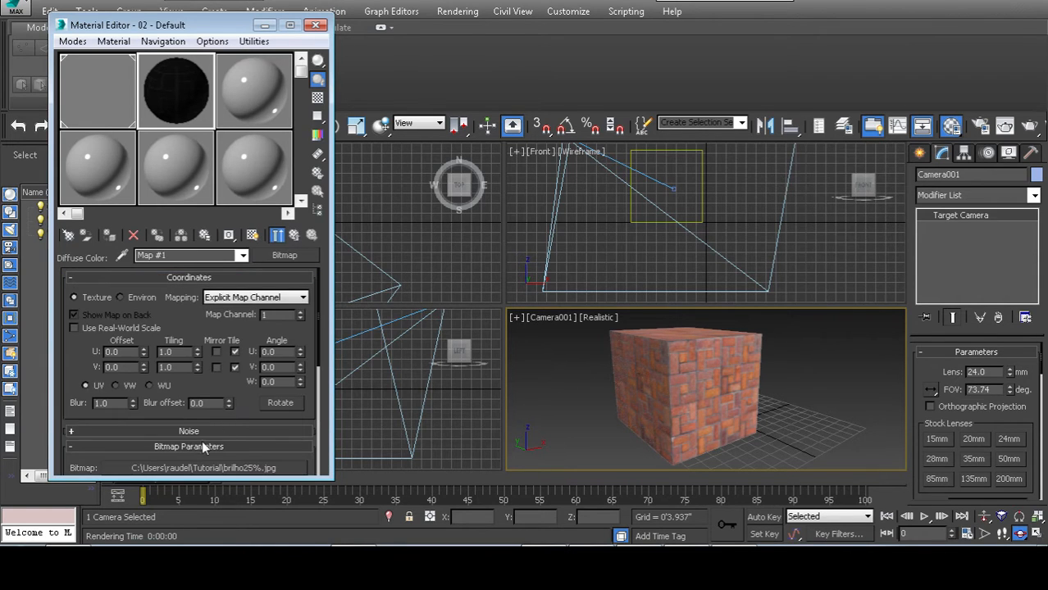
click(188, 465)
click(342, 189)
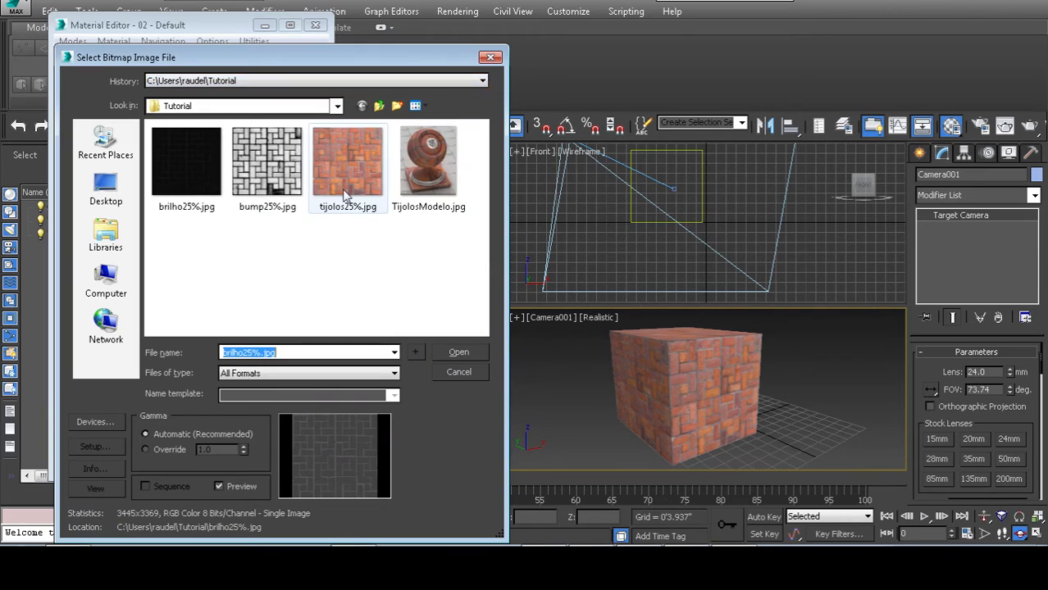
double_click(342, 189)
click(243, 254)
click(164, 265)
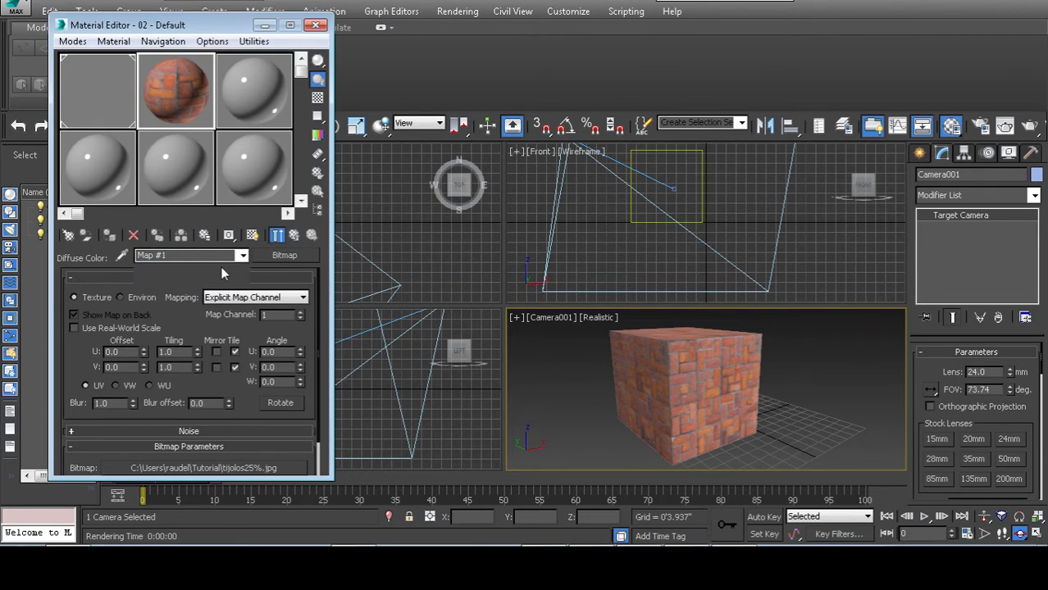
- Give the Standard material's specular color a Bitmap map using brilho25%.jpg and return to the parent material
scroll(163, 316, down, 1)
click(173, 350)
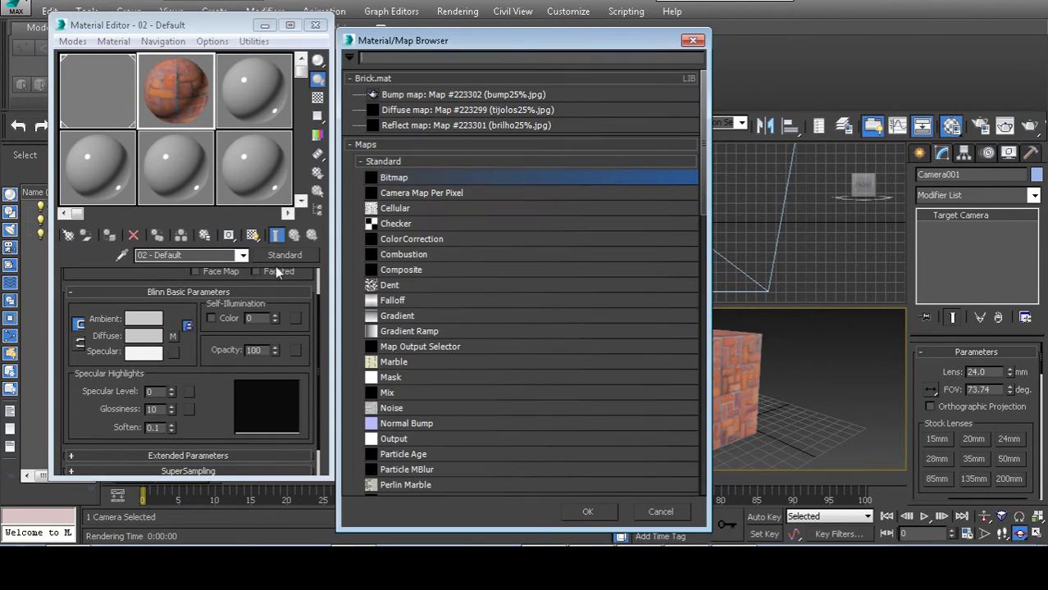
double_click(408, 175)
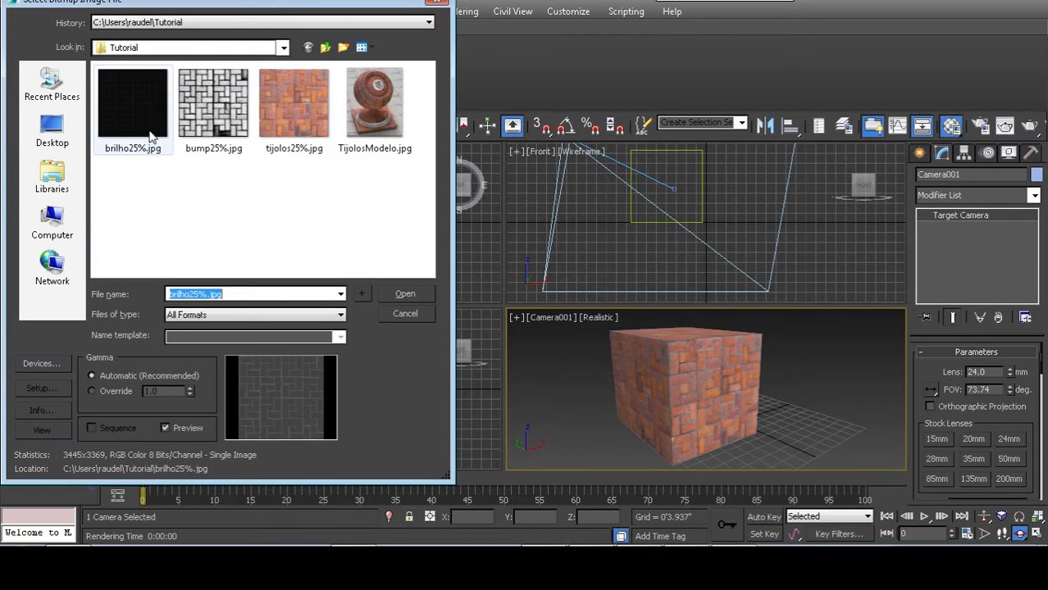
click(211, 115)
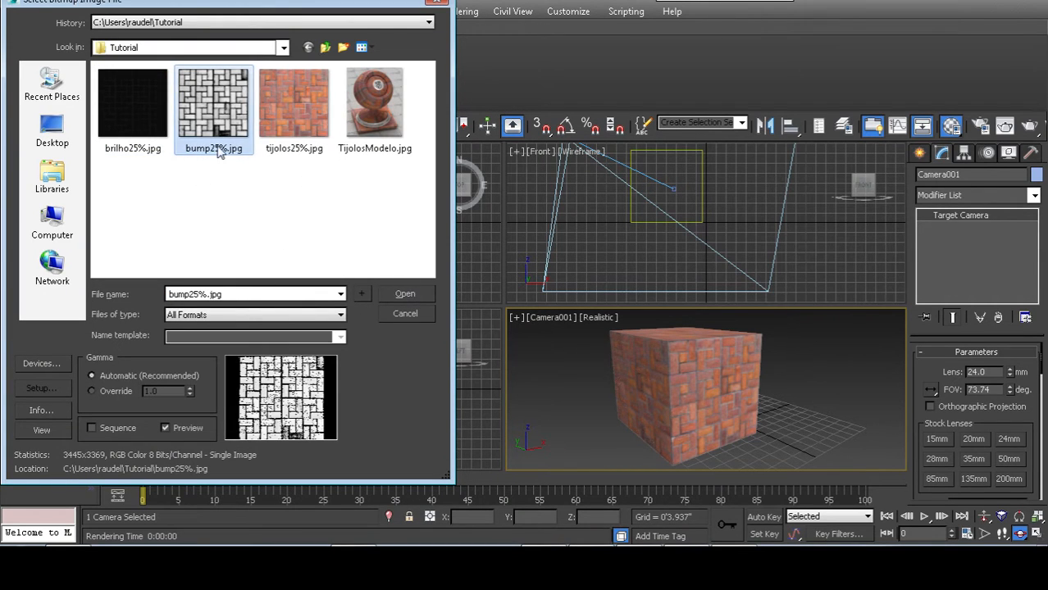
click(107, 107)
click(408, 293)
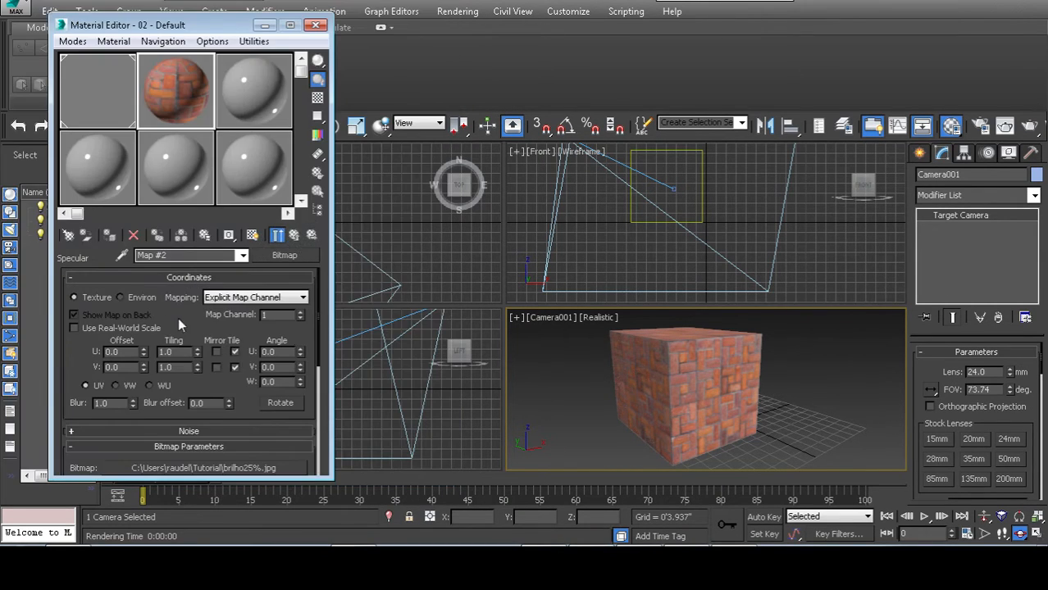
click(243, 256)
click(157, 270)
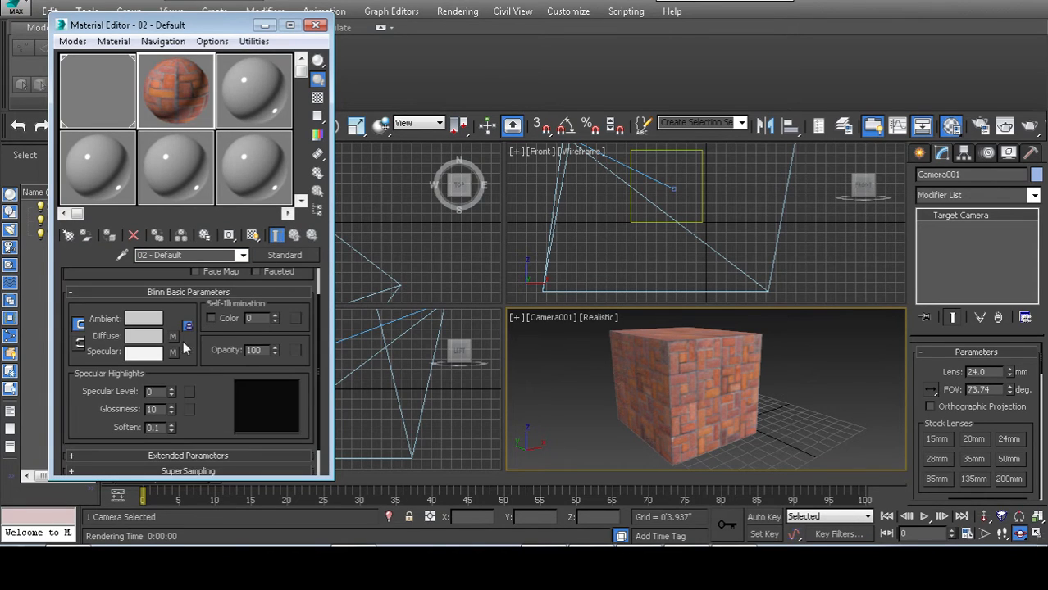
- Assign a Bitmap map using bump25%.jpg to the material's Bump slot and return to the parent material
scroll(209, 447, down, 2)
click(197, 451)
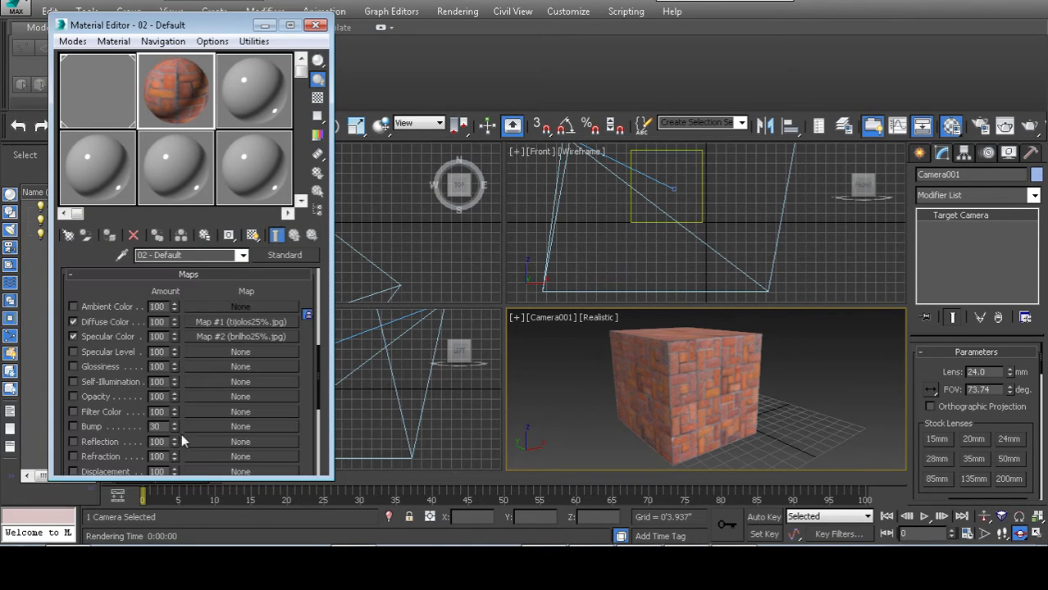
scroll(84, 424, down, 2)
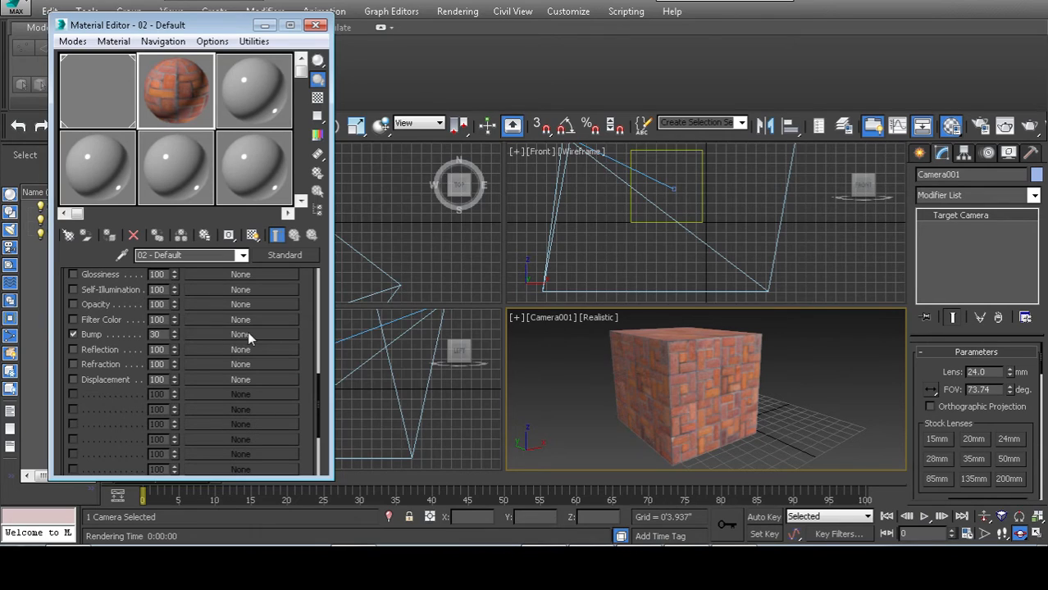
click(246, 333)
double_click(397, 177)
click(215, 111)
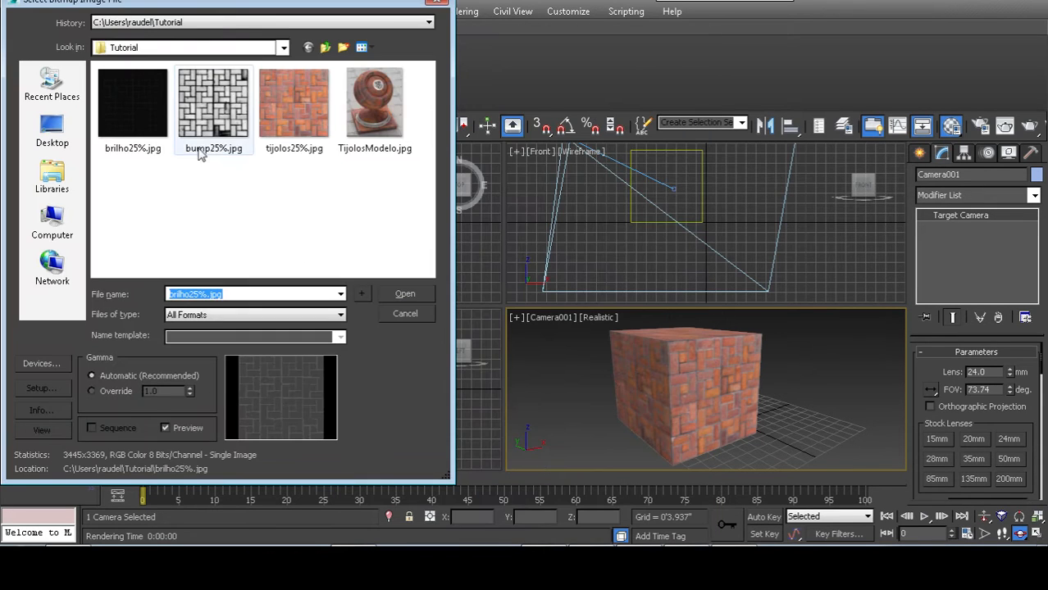
click(398, 292)
drag(674, 369, 695, 381)
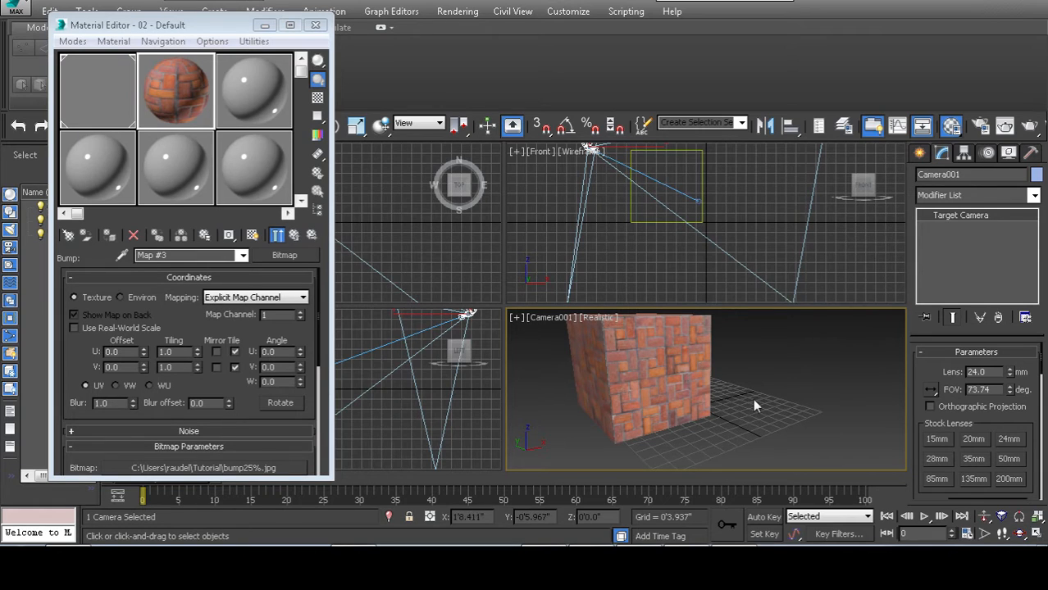
click(242, 256)
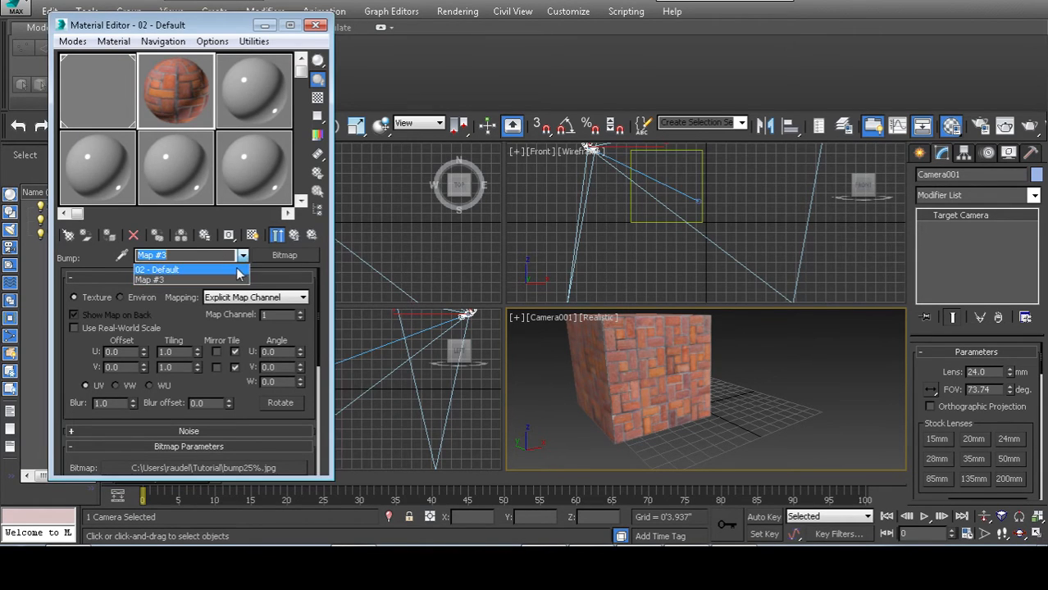
click(156, 269)
- Apply the Standard brick material to the box and show its maps shaded in the viewport
click(541, 401)
click(162, 79)
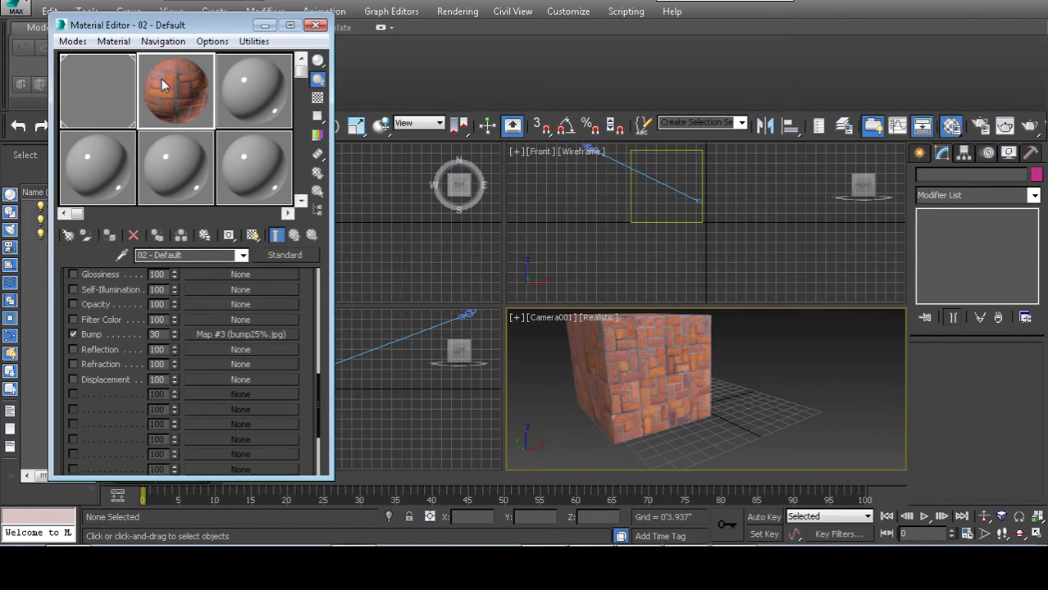
click(599, 352)
click(381, 302)
click(253, 235)
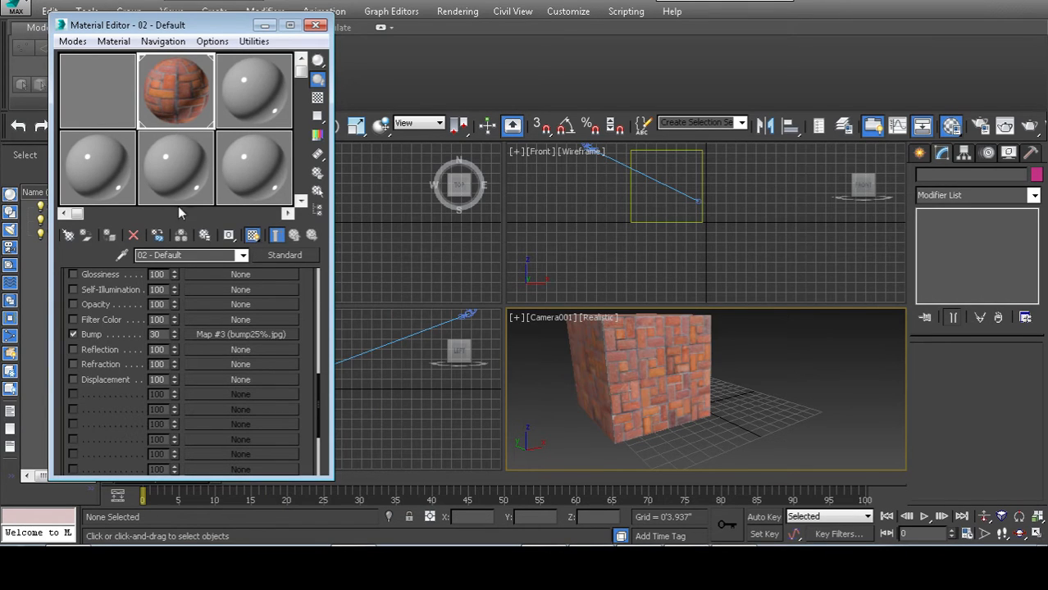
- Show safe frames in the Camera001 view, frame the box closely from a raised corner and render it with the Bump map turned off
drag(710, 413, 678, 402)
right_click(636, 386)
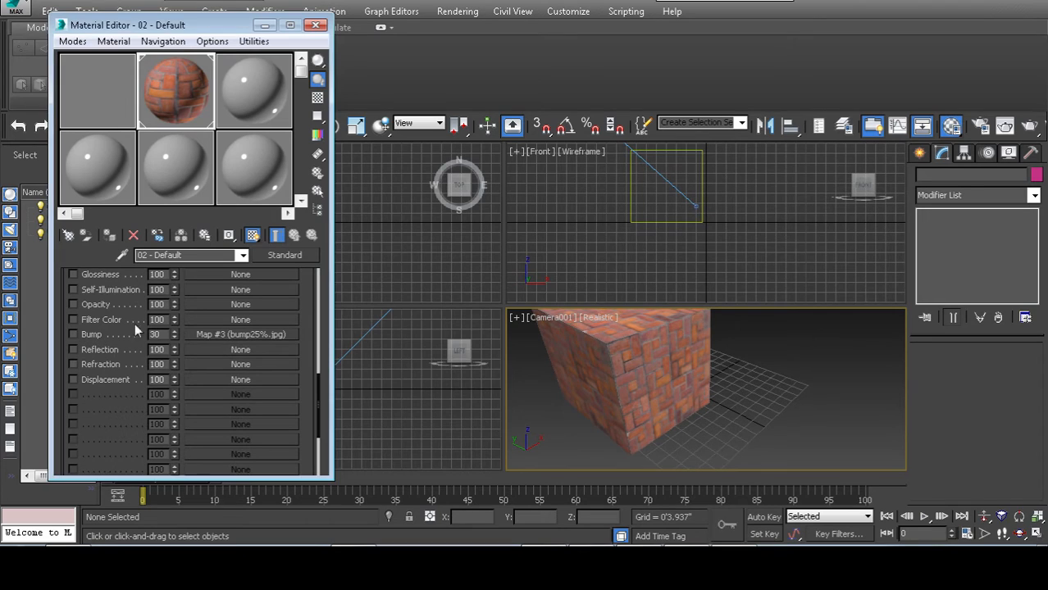
click(474, 11)
key(Escape)
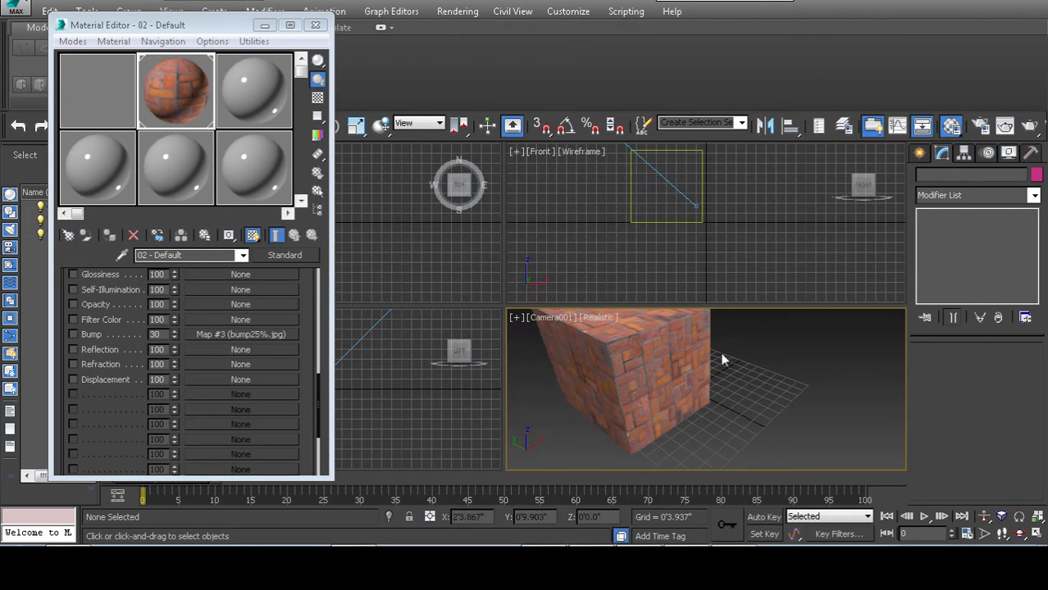
click(534, 318)
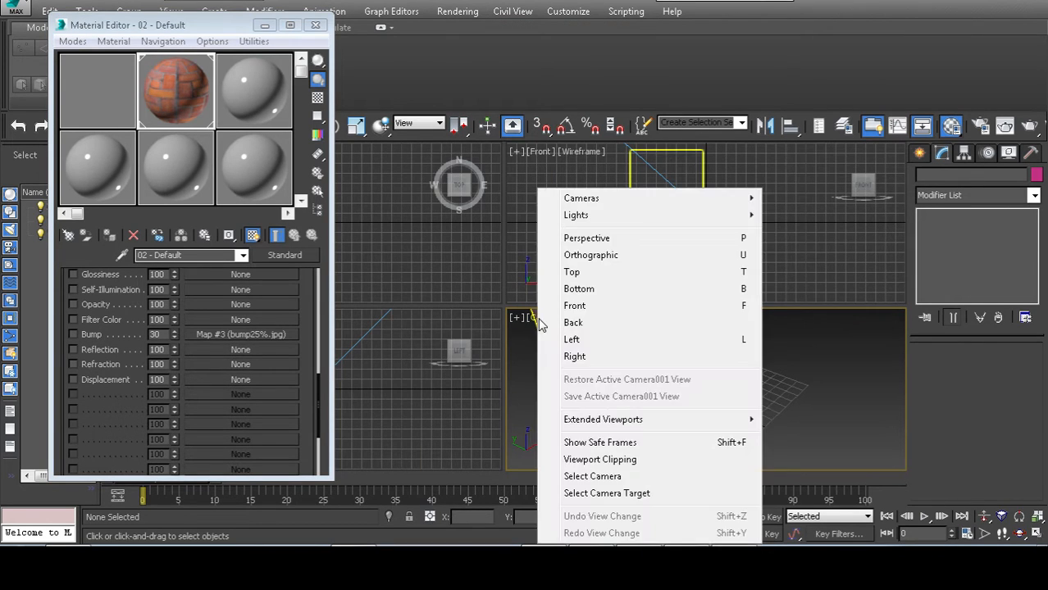
click(599, 442)
middle_drag(672, 381, 718, 389)
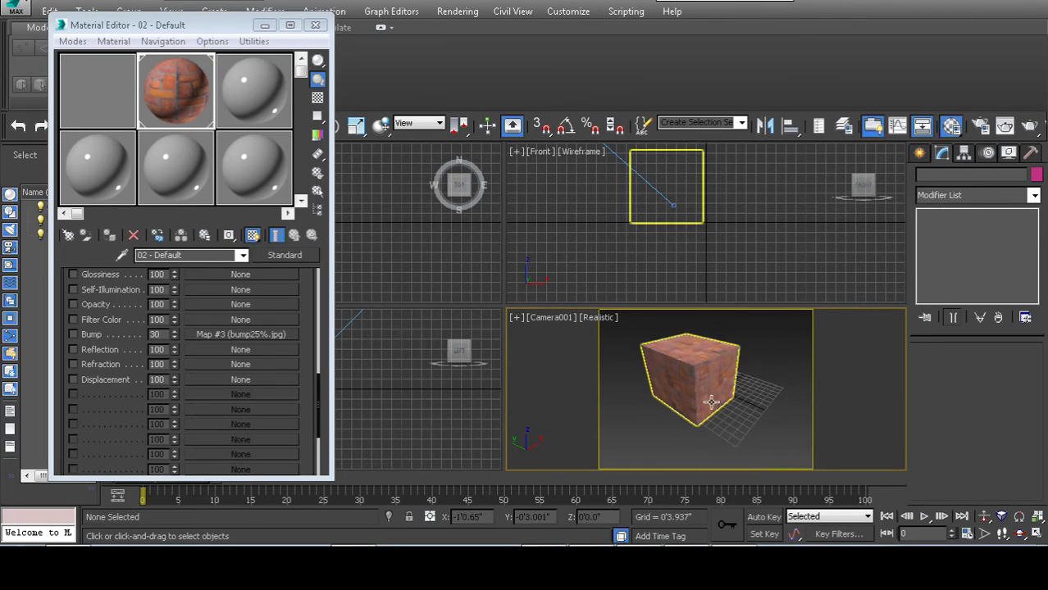
click(984, 517)
drag(717, 443, 726, 417)
click(457, 11)
click(468, 32)
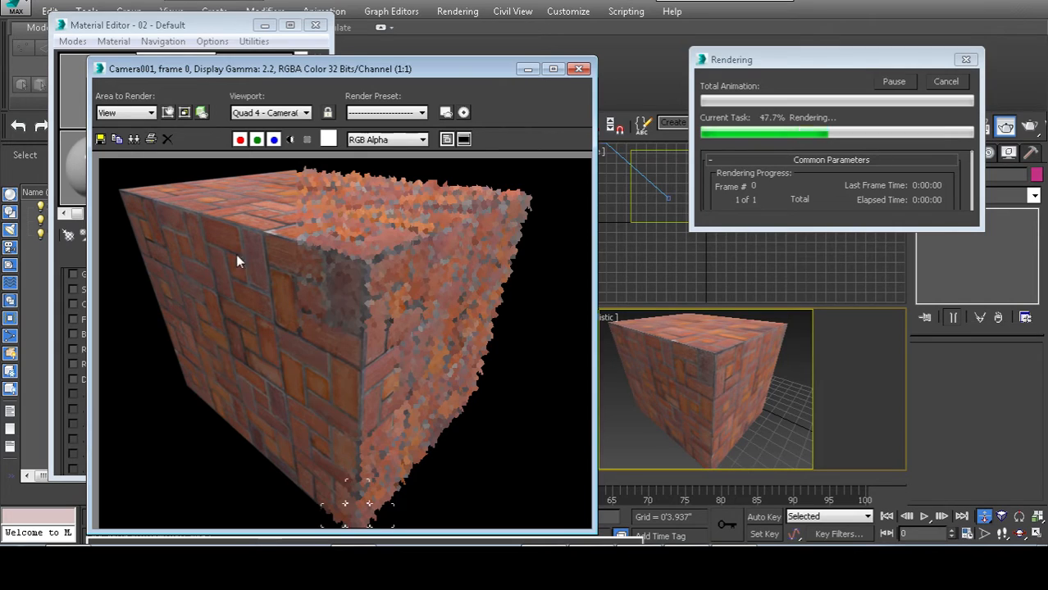
- Set the render area to Region and fit the region around the lower part of the box
click(129, 112)
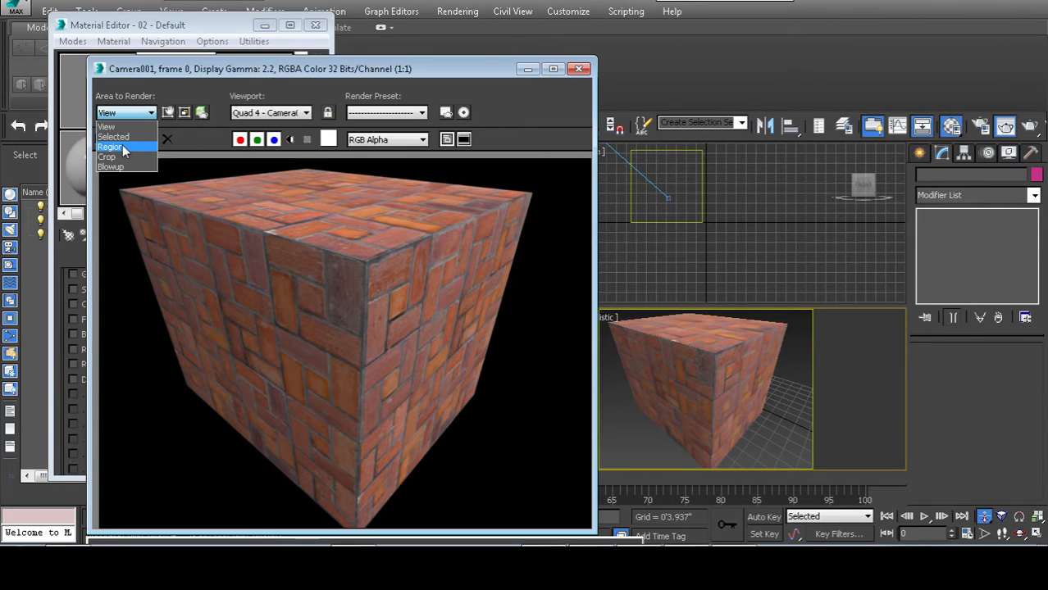
click(115, 147)
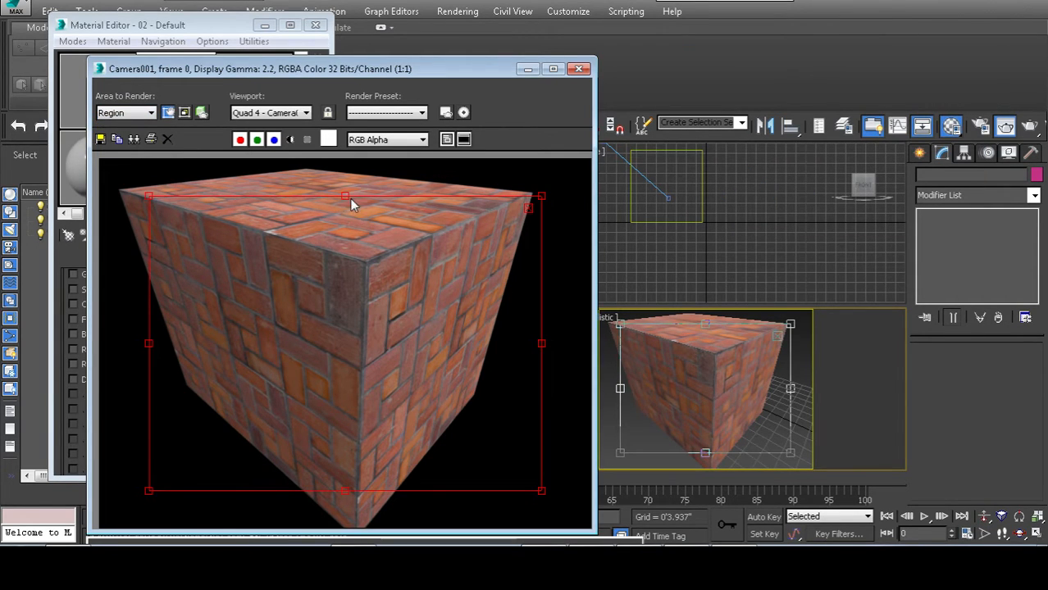
drag(345, 197, 332, 390)
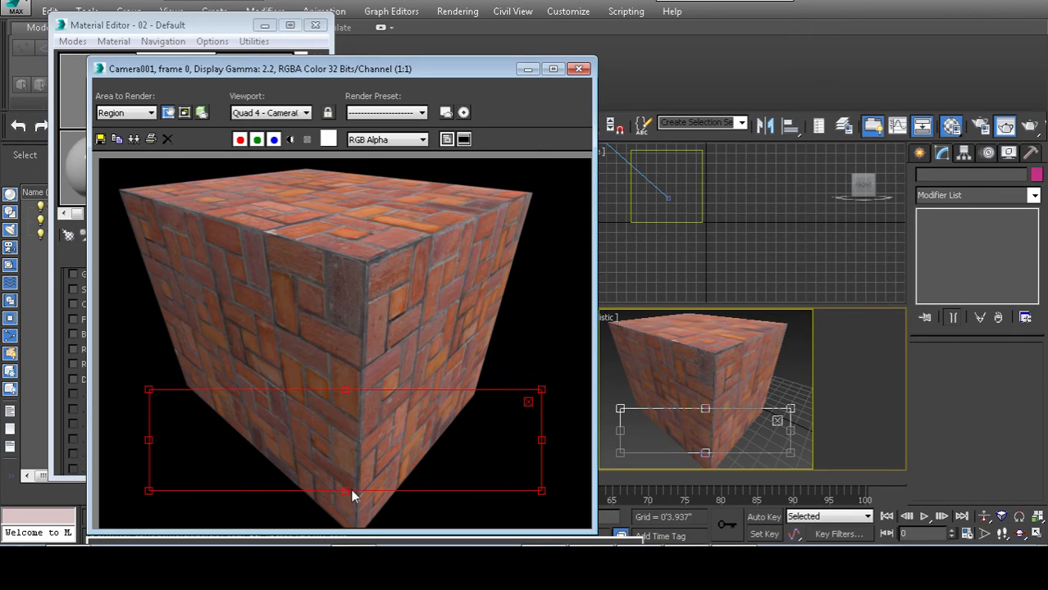
drag(345, 489, 345, 527)
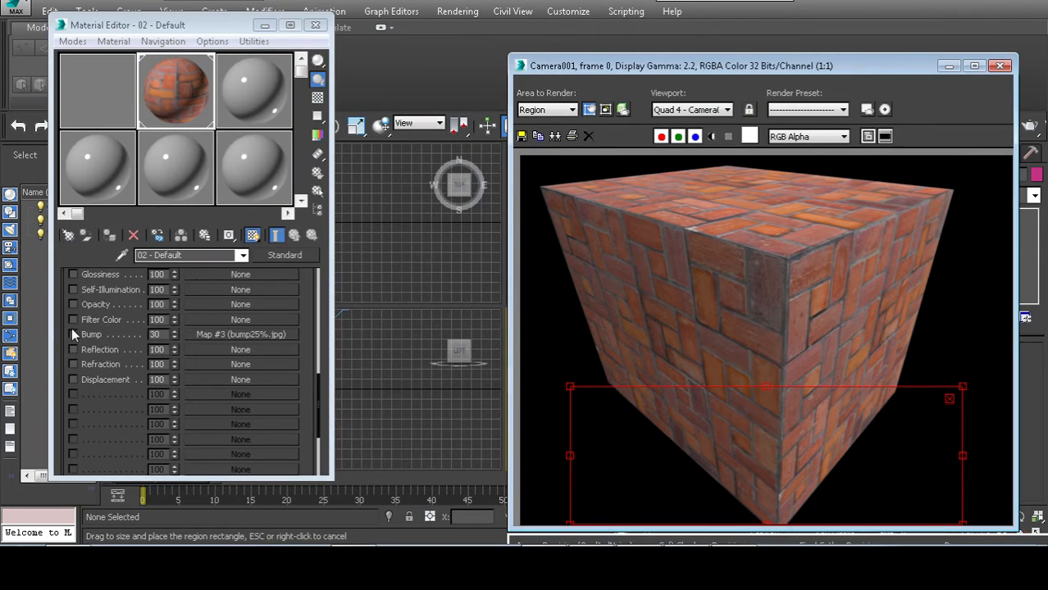
- Turn the Bump map on, render the lower region of the box, and set the render area back to View
click(73, 333)
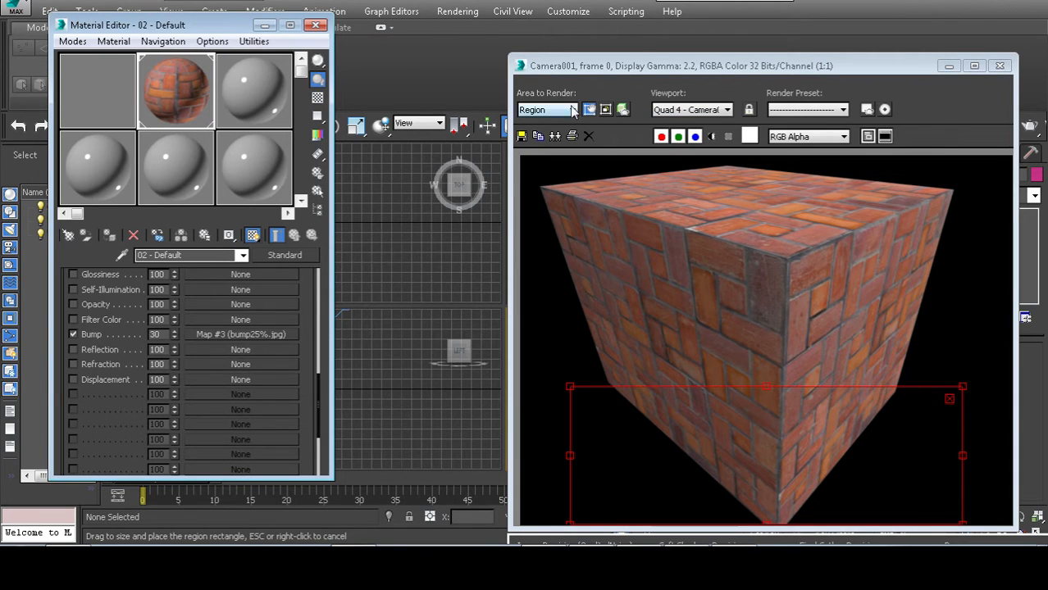
click(456, 10)
click(478, 34)
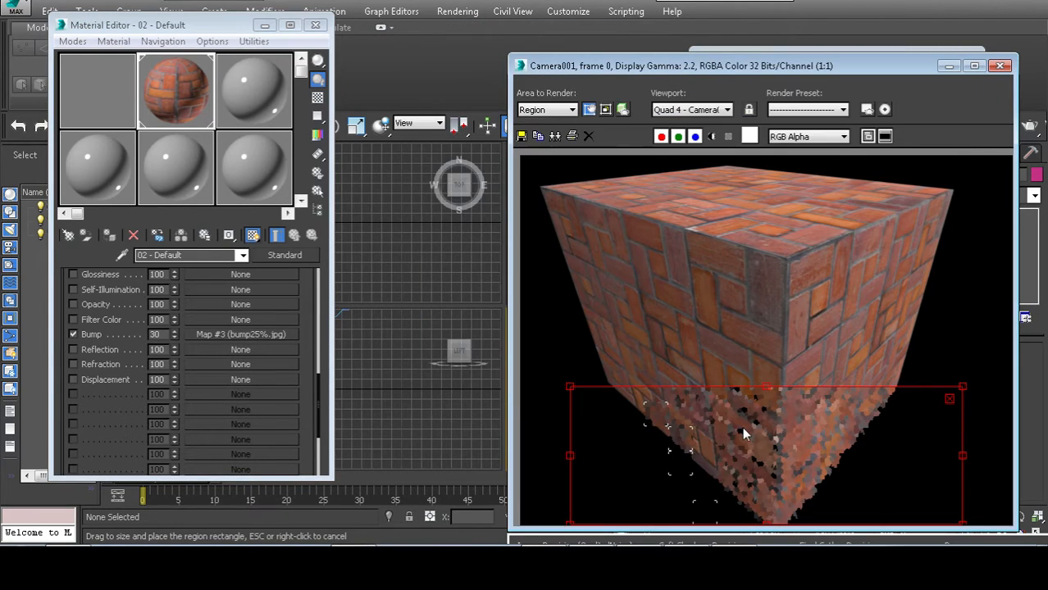
click(949, 402)
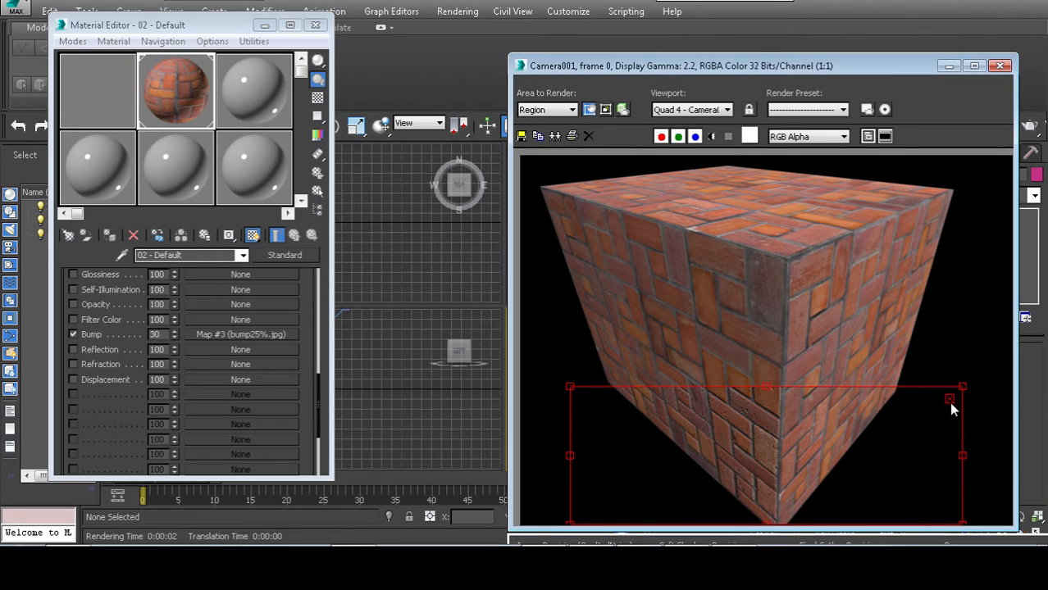
click(547, 109)
click(533, 121)
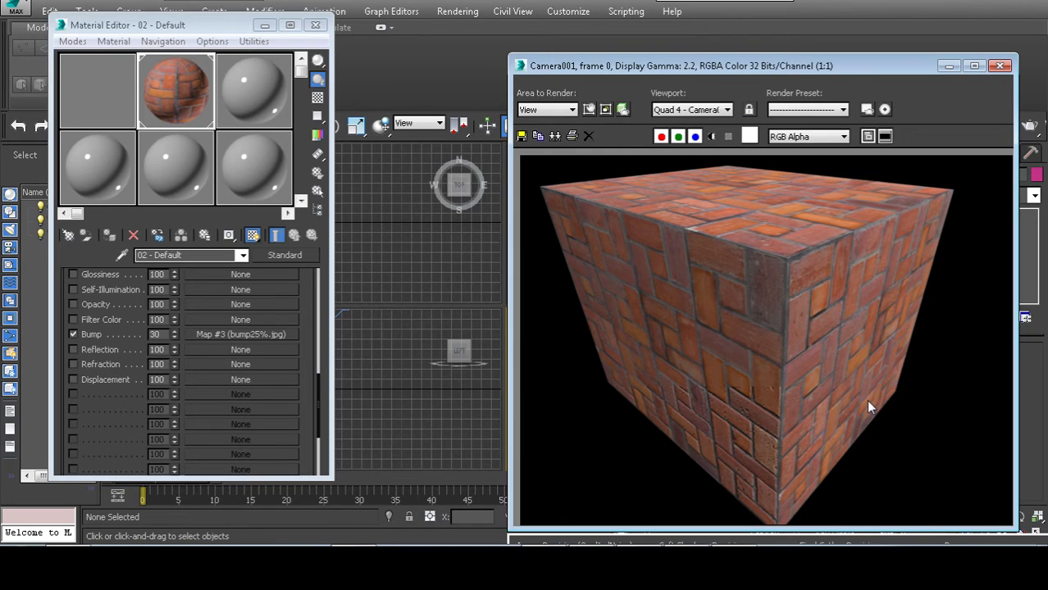
- Copy the brilho25%.jpg map from Specular Color to the Reflection slot, using the Copy method
click(123, 298)
scroll(115, 397, up, 5)
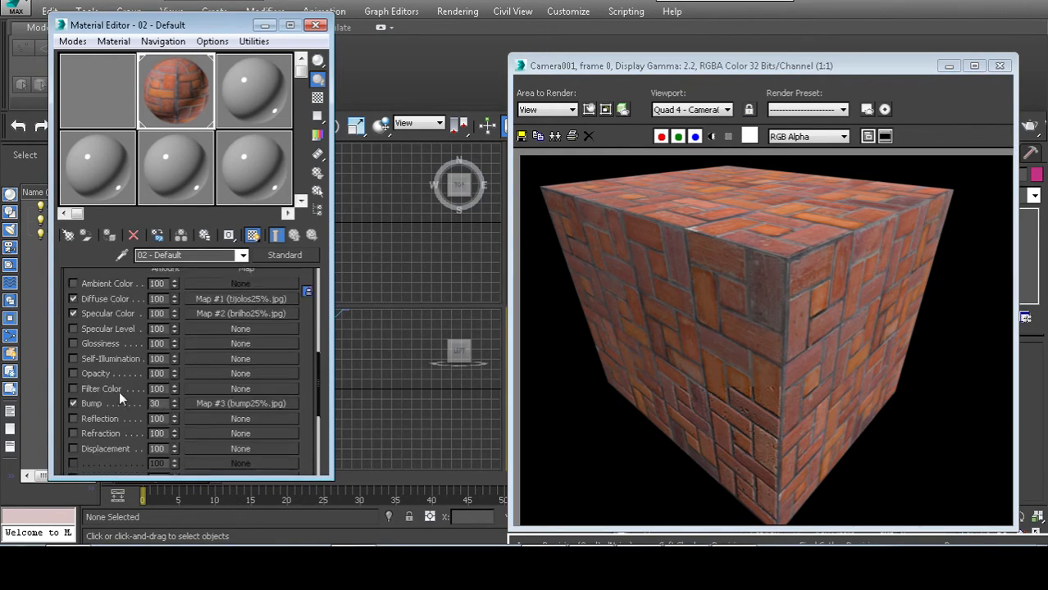
click(228, 337)
drag(228, 332, 223, 371)
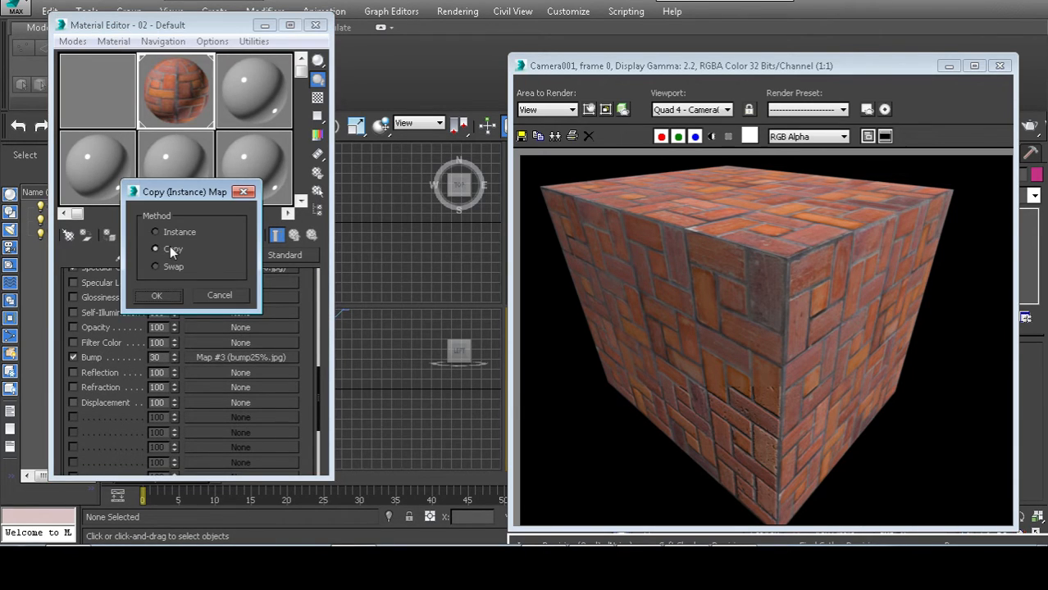
click(156, 296)
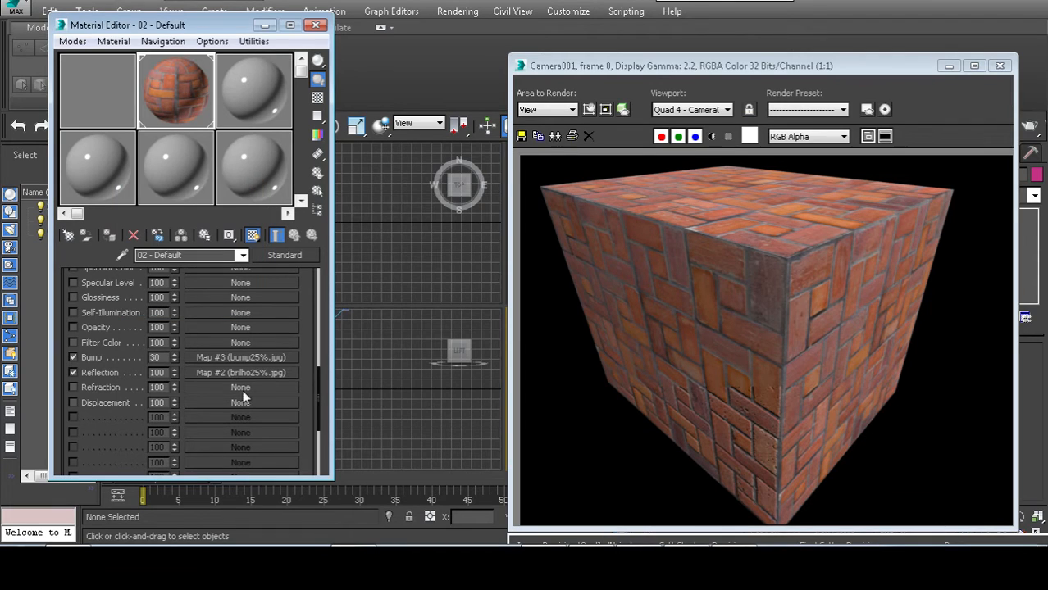
- Set the render area to a full-height Region over the box's right-hand face and render it
click(541, 109)
click(555, 139)
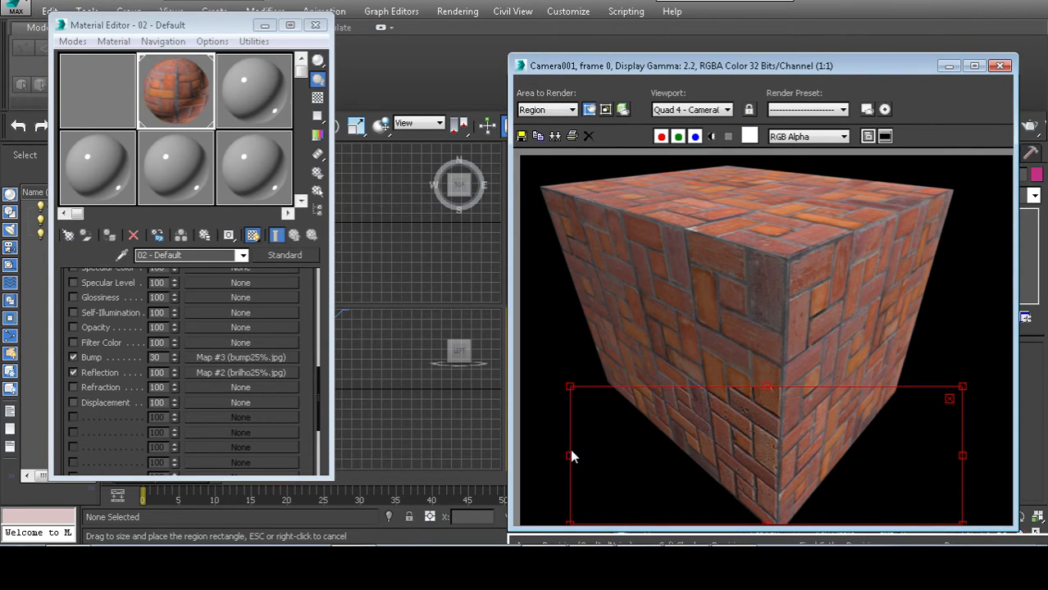
drag(571, 456, 803, 457)
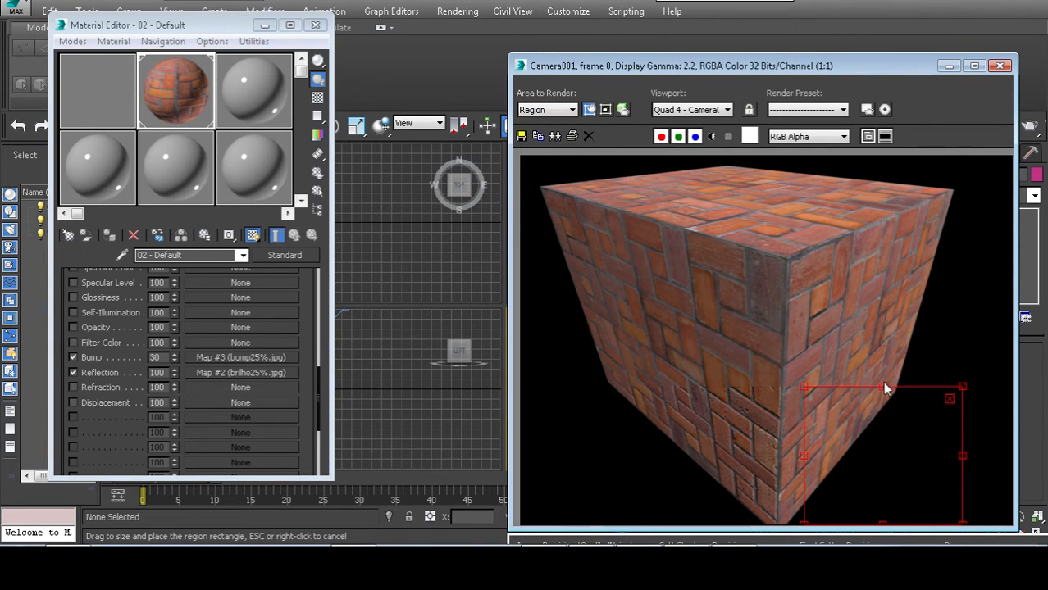
drag(884, 387, 882, 158)
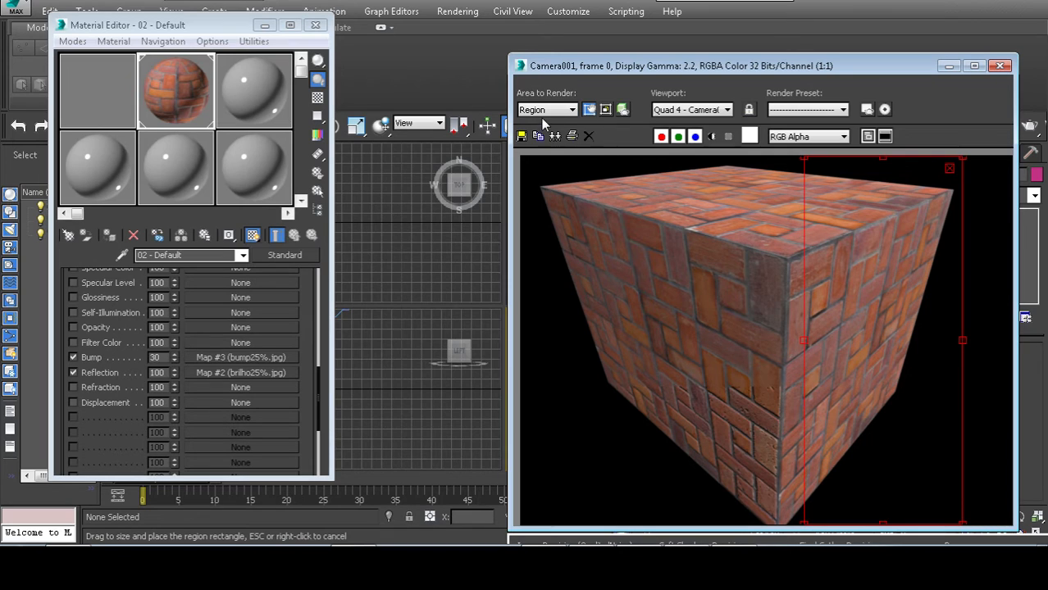
click(458, 12)
click(482, 31)
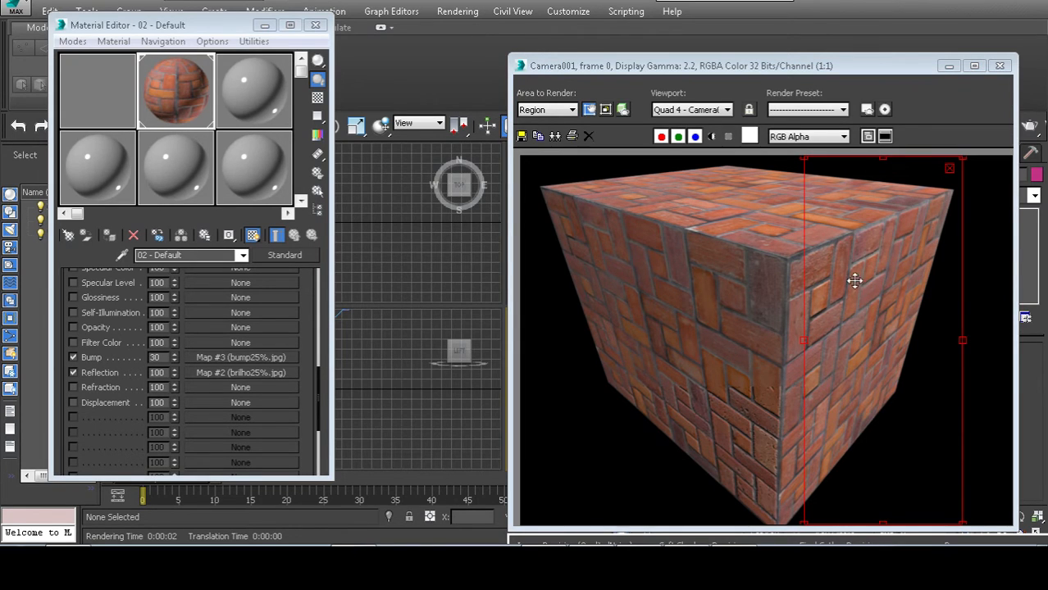
- Set the render area back to View and render the whole box
click(567, 109)
click(541, 119)
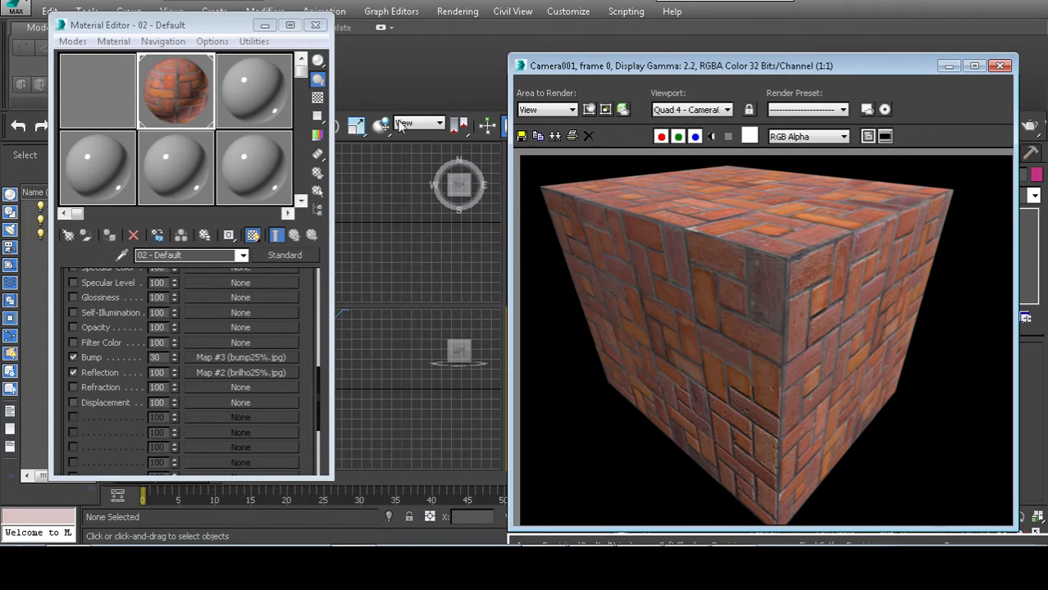
click(448, 13)
click(463, 31)
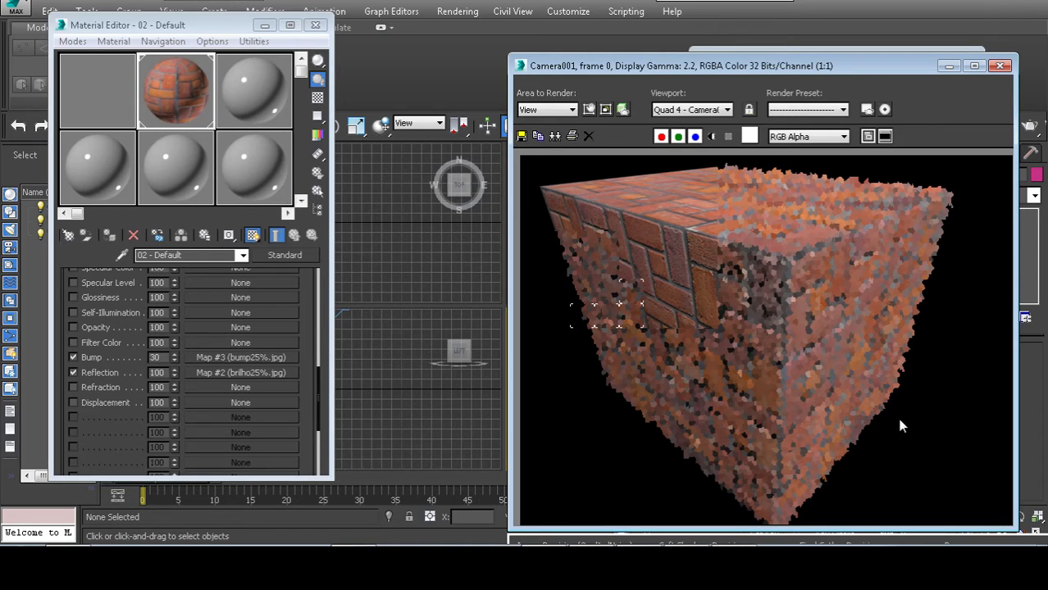
- Set the Standard brick material's Bump amount to 600 and render the camera view
double_click(155, 357)
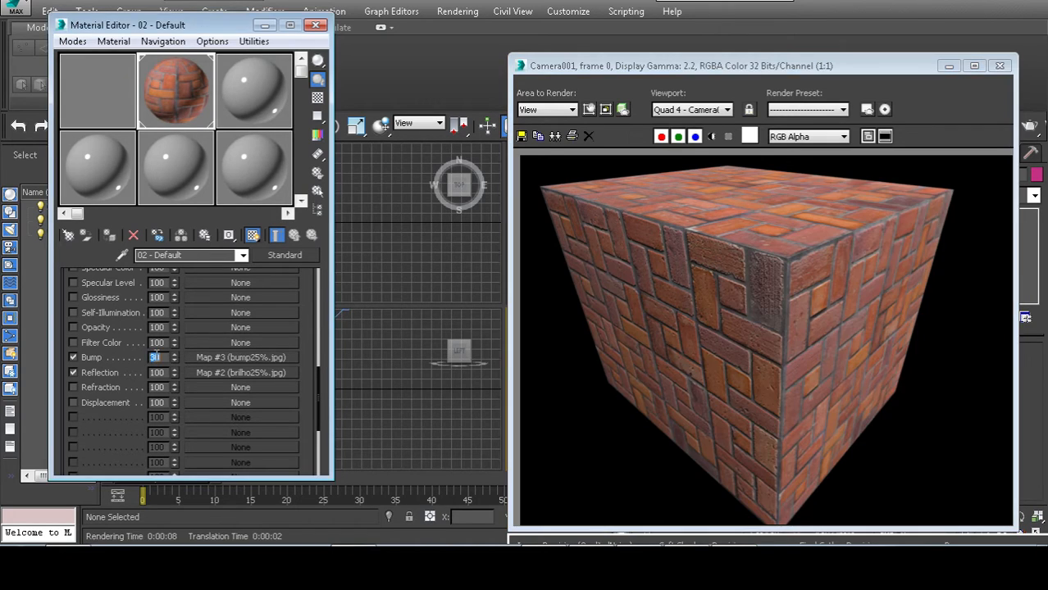
text(600)
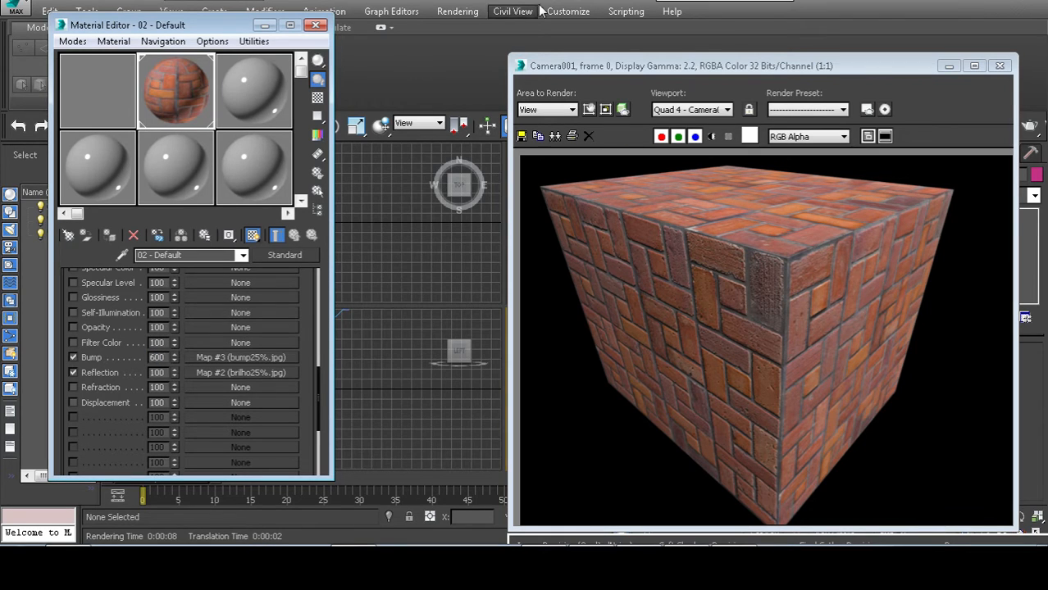
click(456, 12)
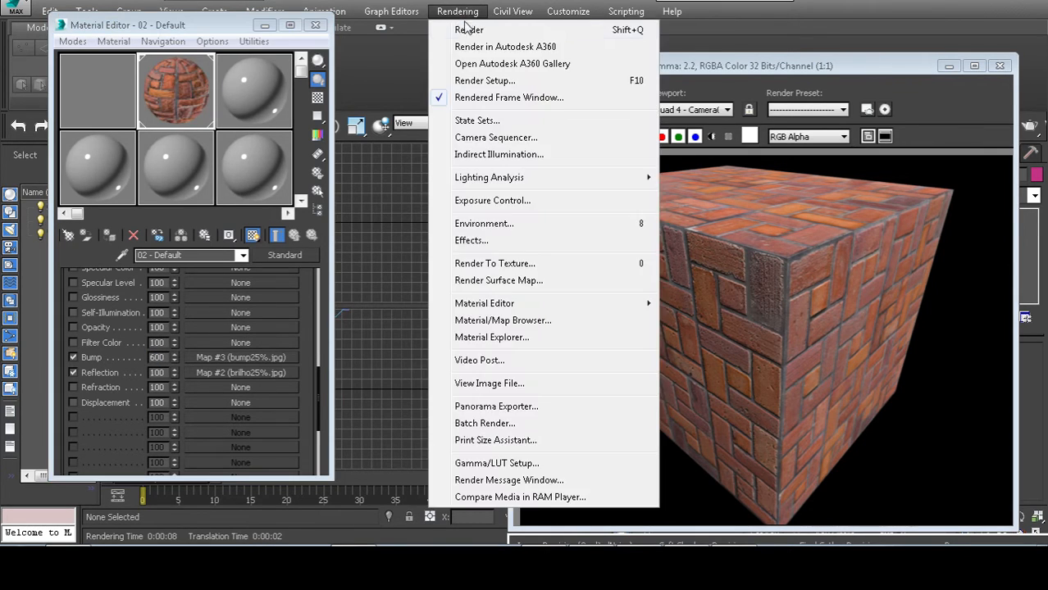
click(483, 29)
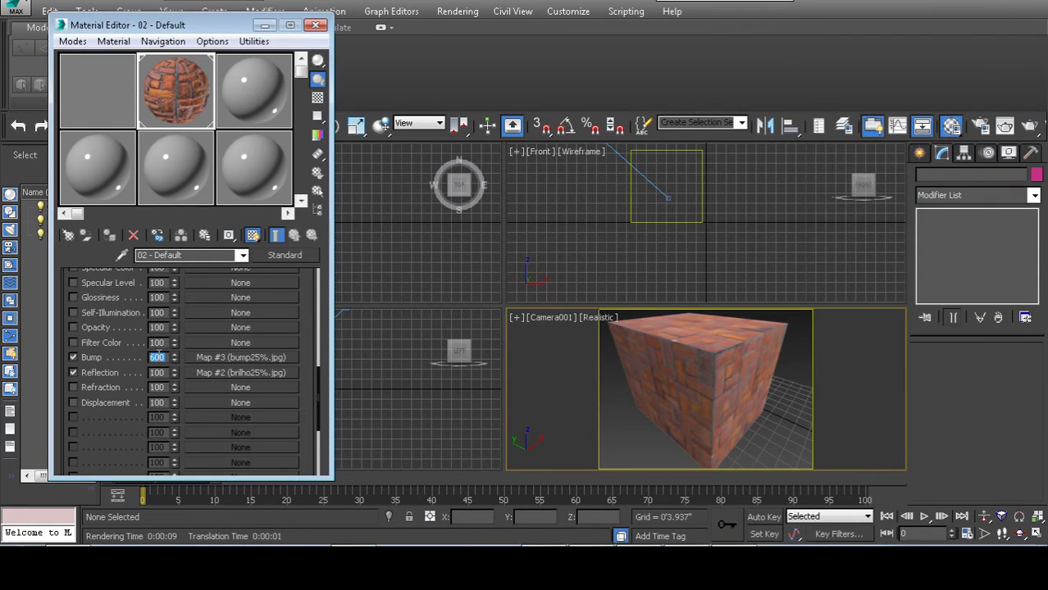
- Set the Bump amount to 60 and render the box again
text(60)
click(456, 11)
click(480, 23)
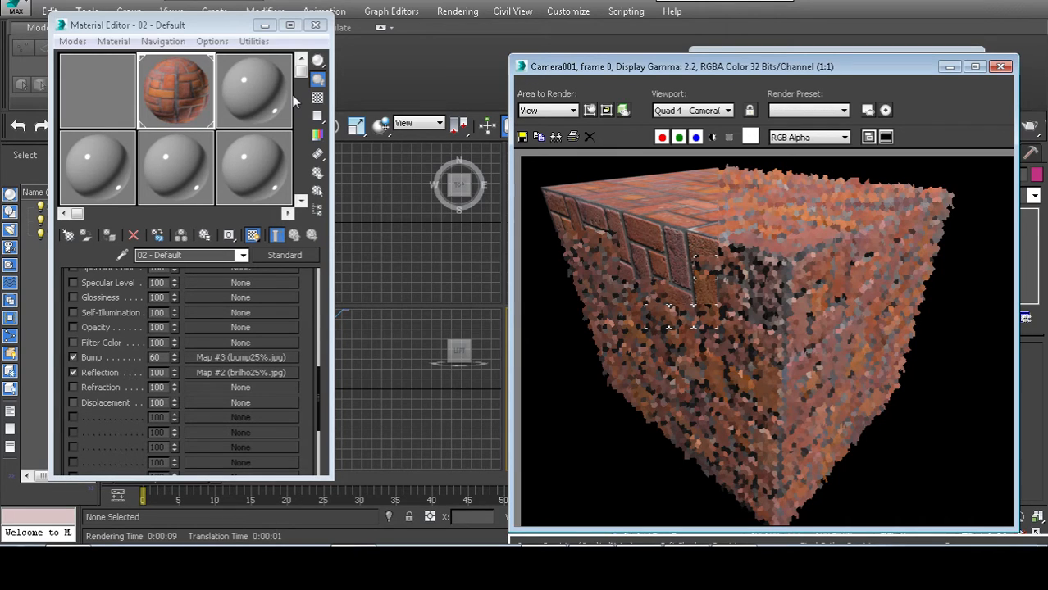
- Set the Bump amount of the 02 - Default material to 30
double_click(160, 357)
text(30)
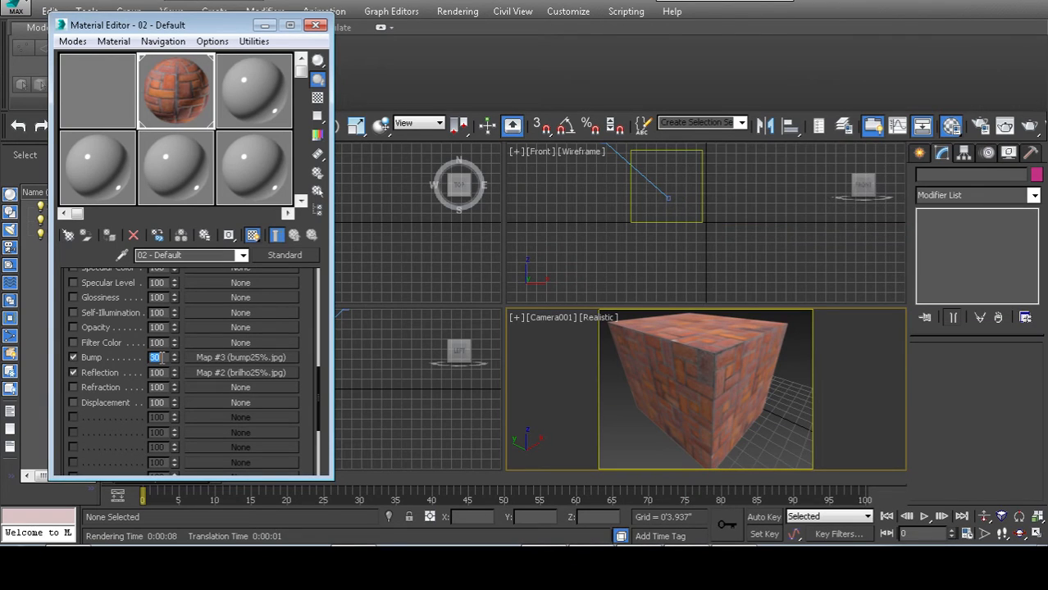
key(Return)
- Cycle the sample slots to the 5 x 3 layout and close the render message window with Open on Error turned off
click(254, 40)
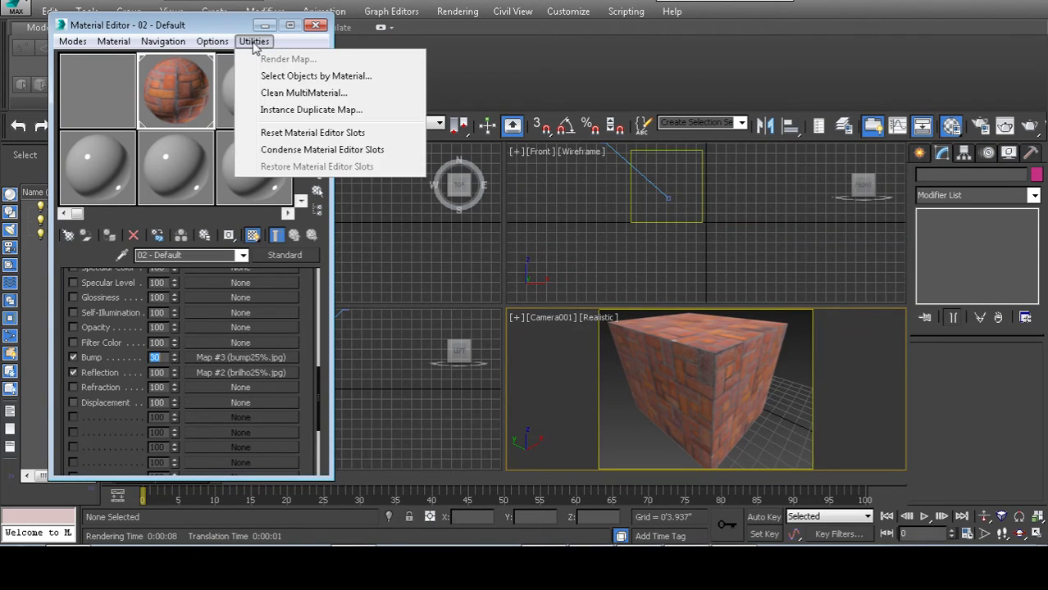
click(282, 178)
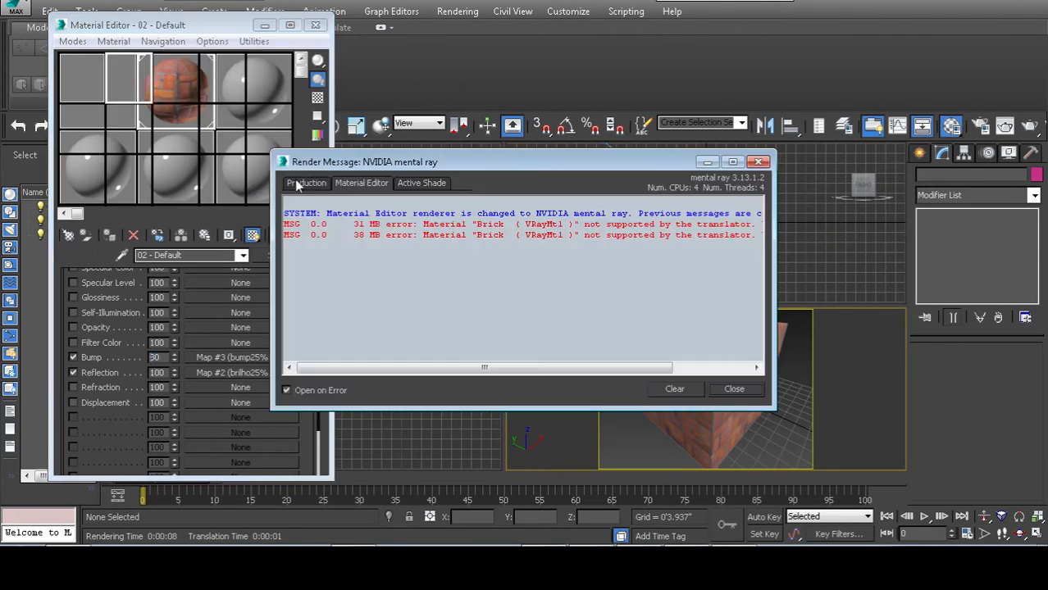
click(324, 395)
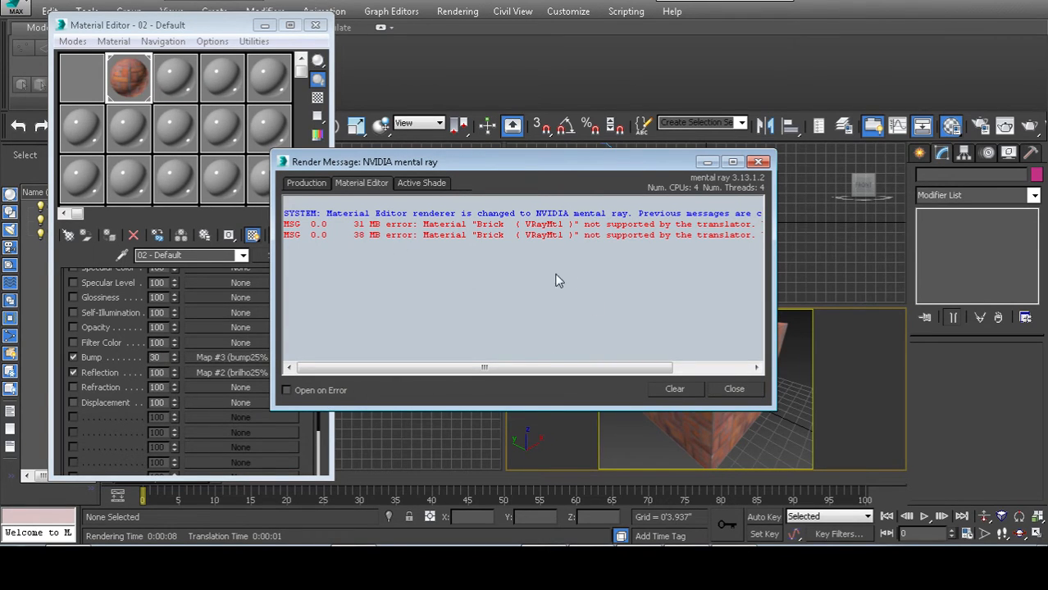
click(731, 388)
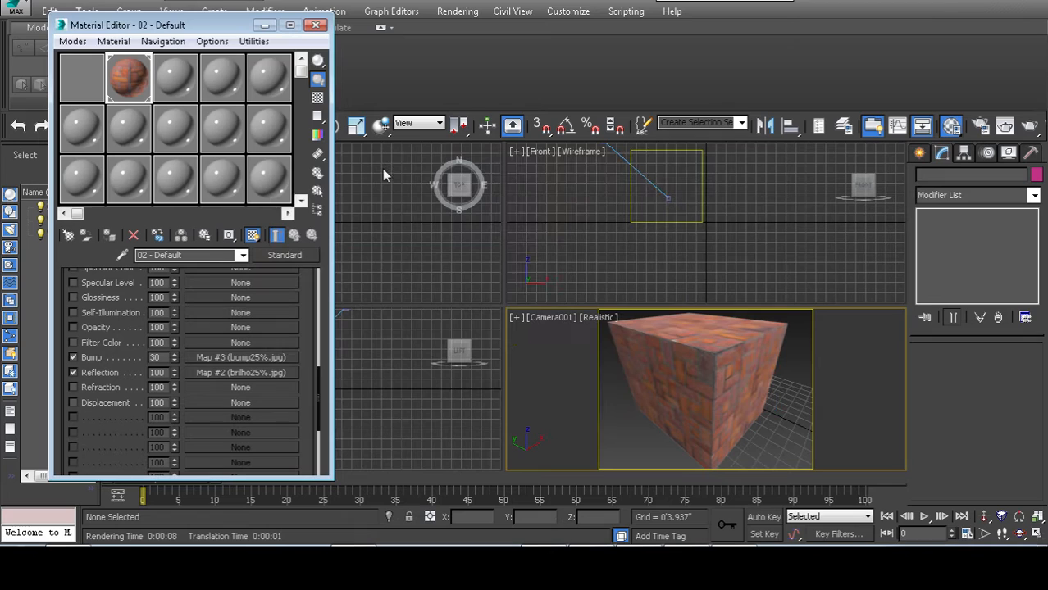
- Cycle the material sample slots through the 6 x 4 layout back to 3 x 2
click(212, 41)
click(269, 180)
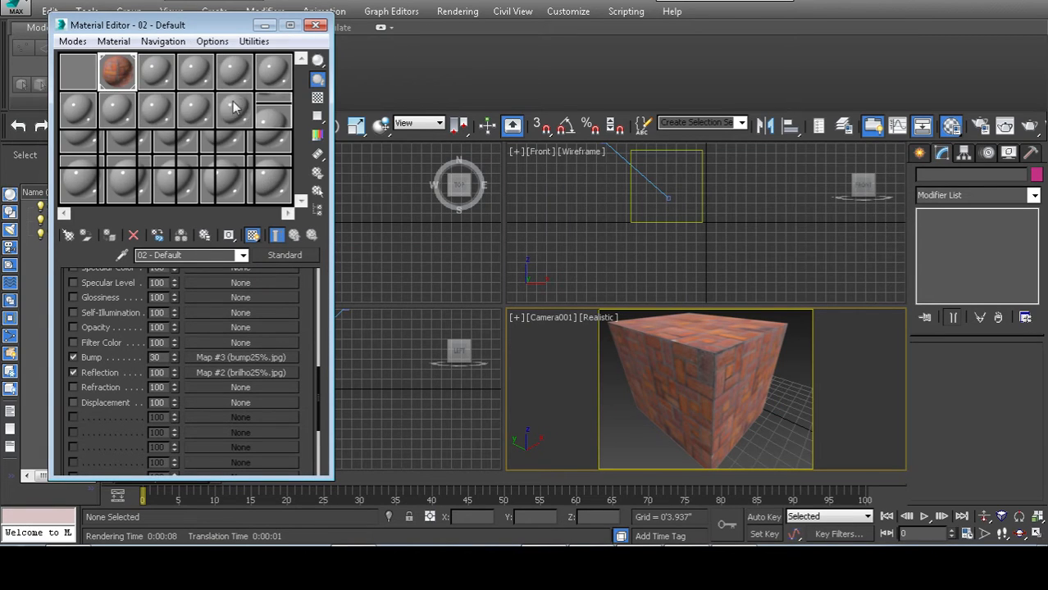
click(212, 41)
click(250, 182)
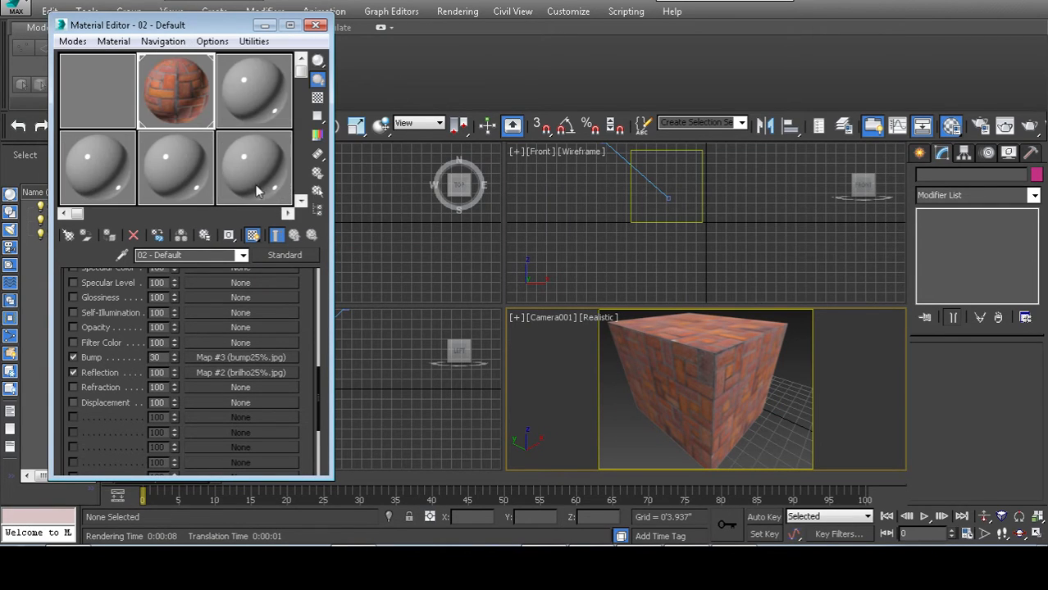
- Reset the Brick VRayMtl material in the first sample slot to its default settings
click(116, 99)
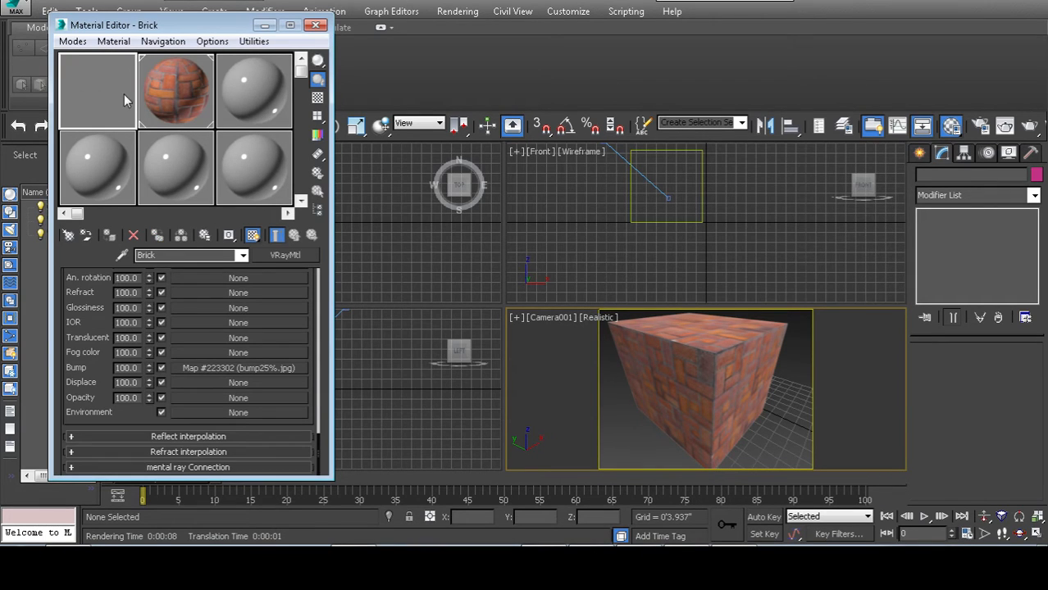
click(164, 88)
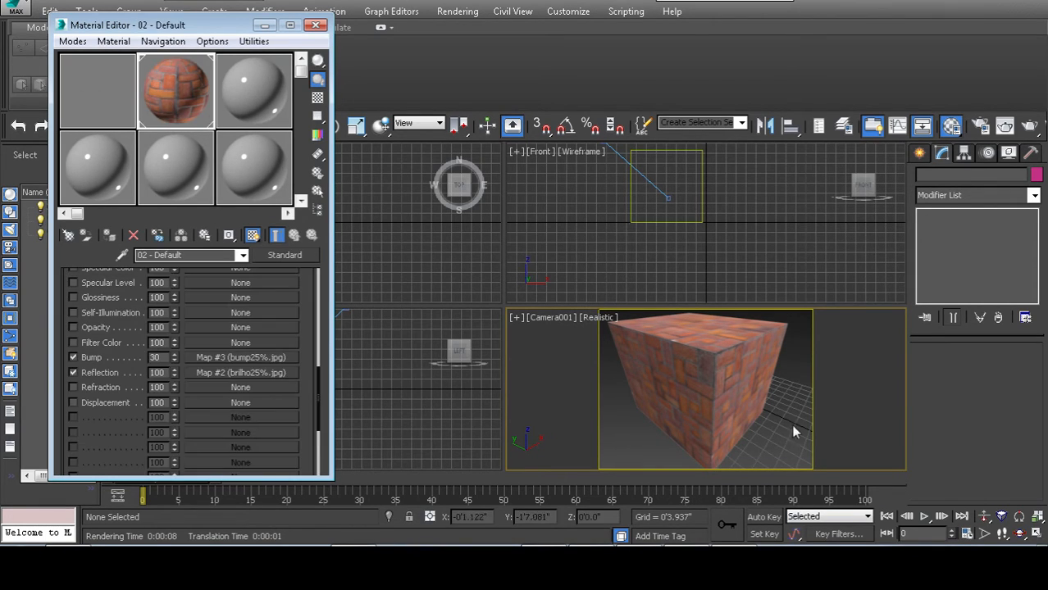
click(124, 122)
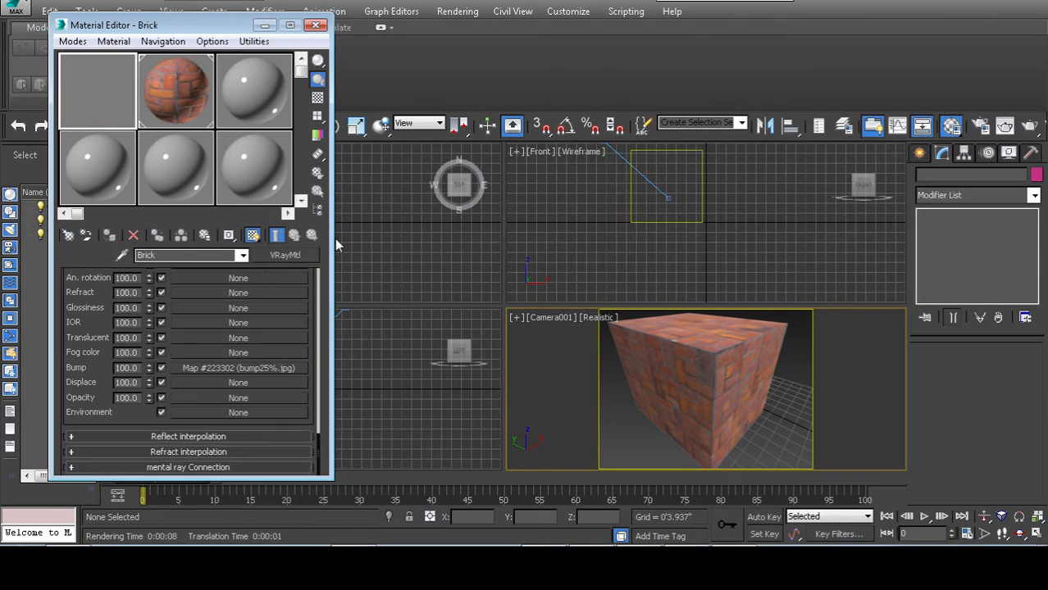
click(135, 237)
click(617, 336)
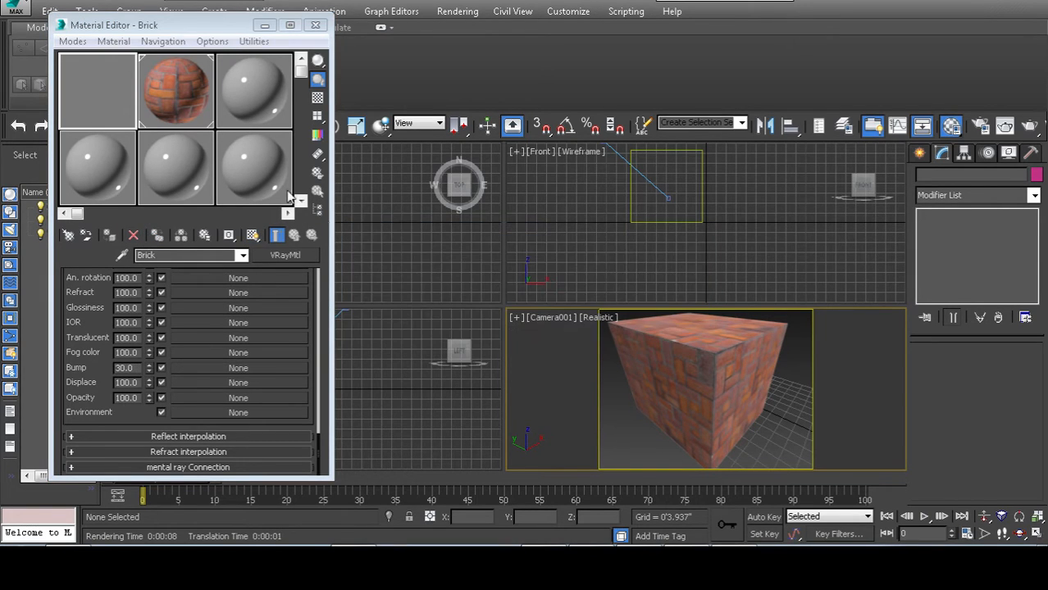
click(169, 96)
click(118, 121)
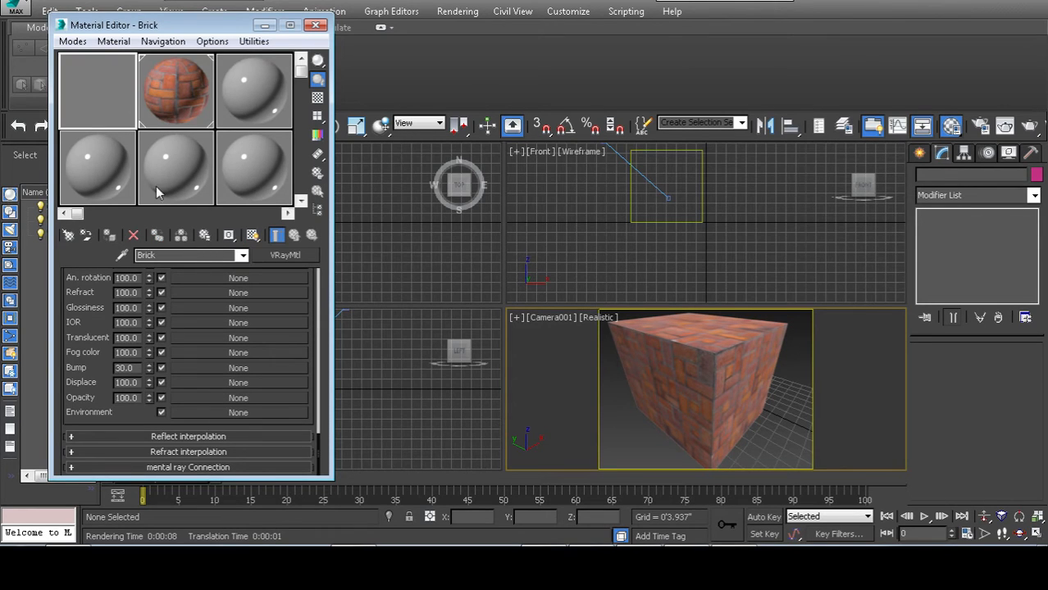
right_click(93, 95)
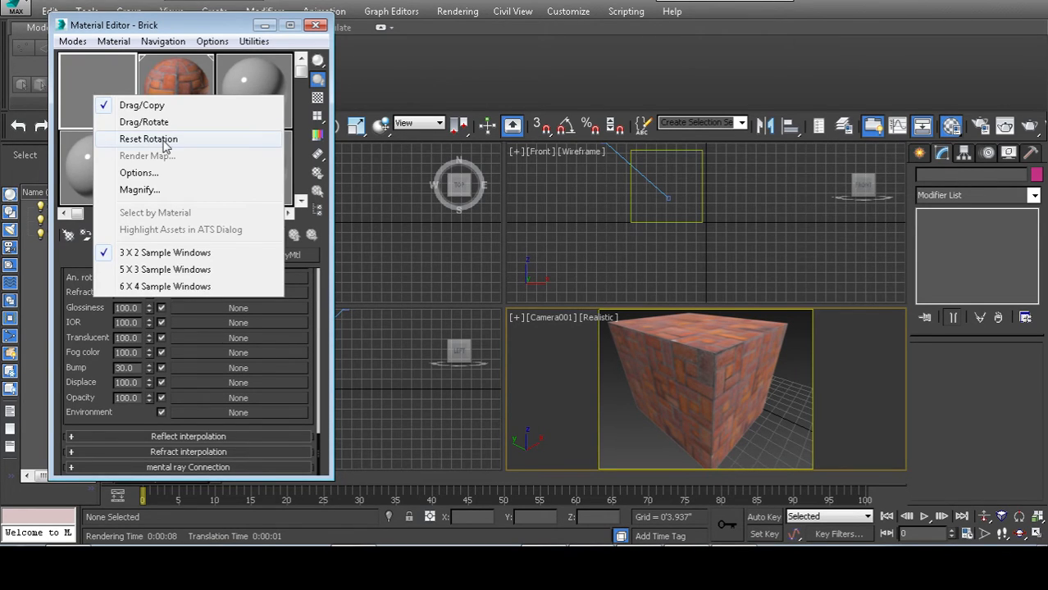
click(177, 29)
- Render the camera view with the 02 - Default material active, and close the render window and the Material Editor
click(162, 98)
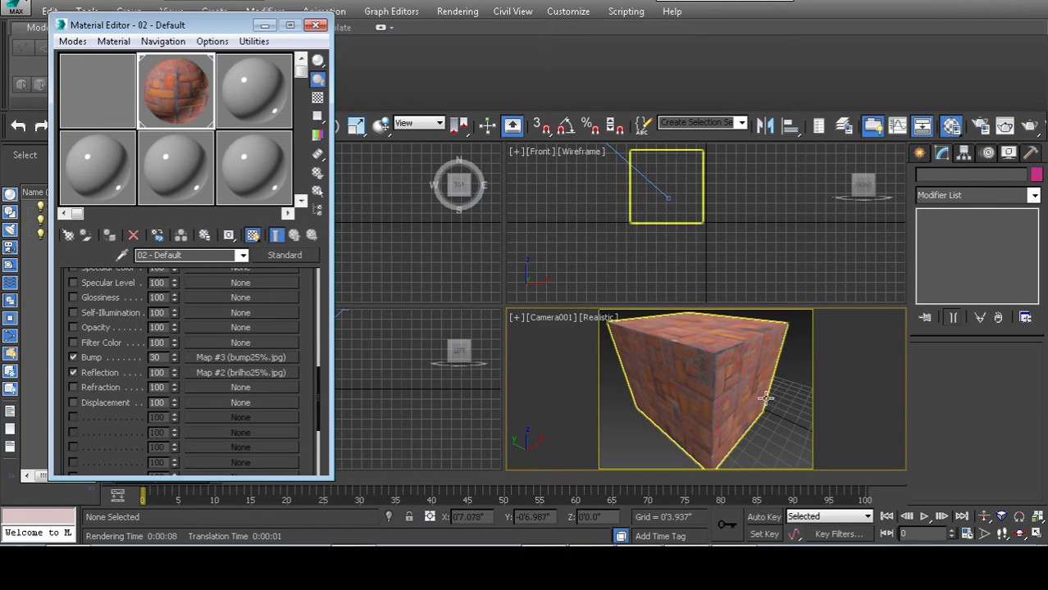
click(457, 12)
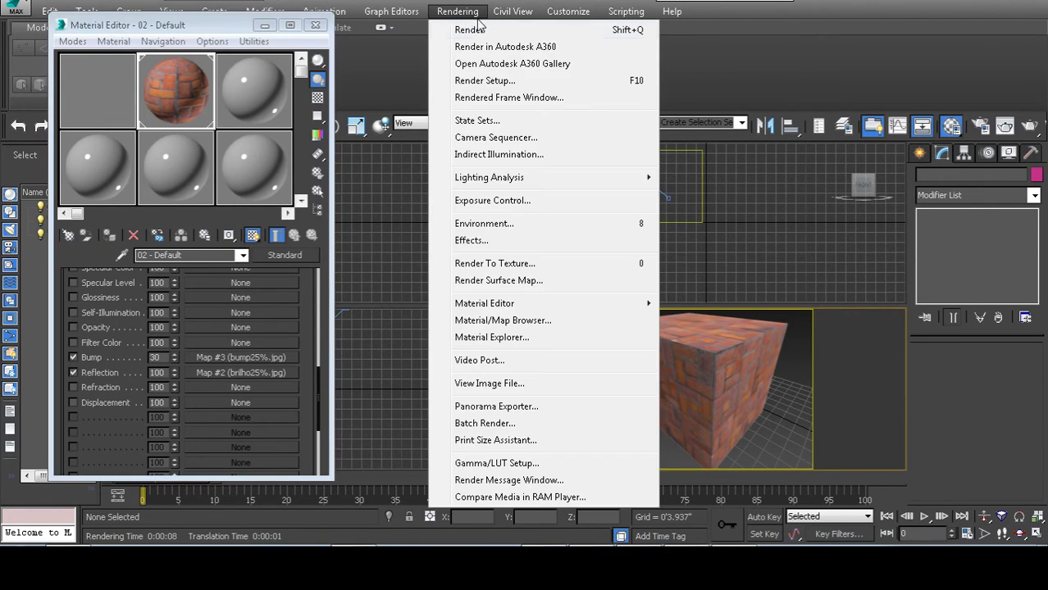
click(480, 26)
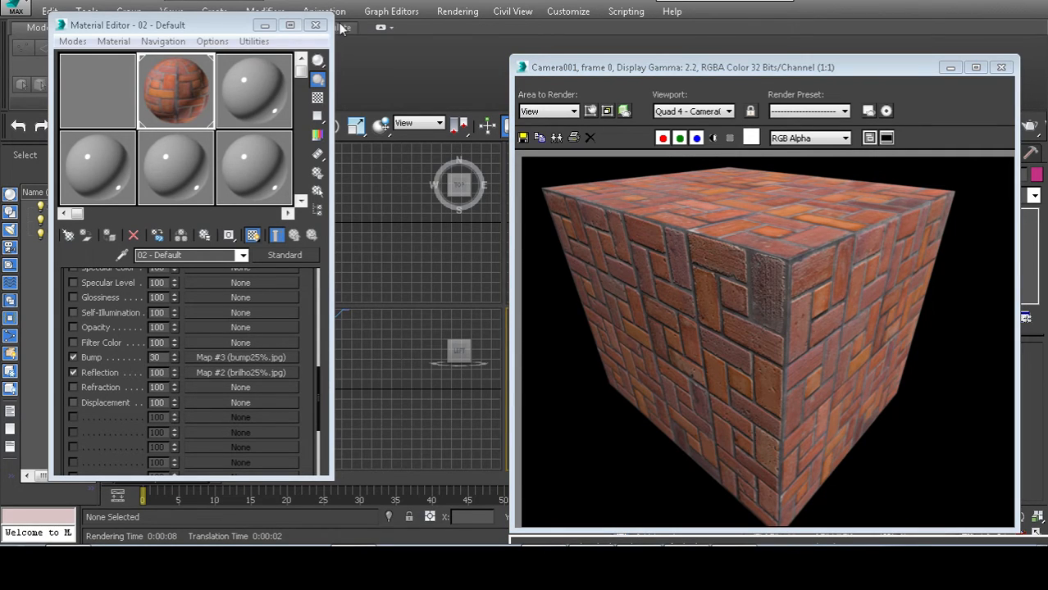
click(1001, 67)
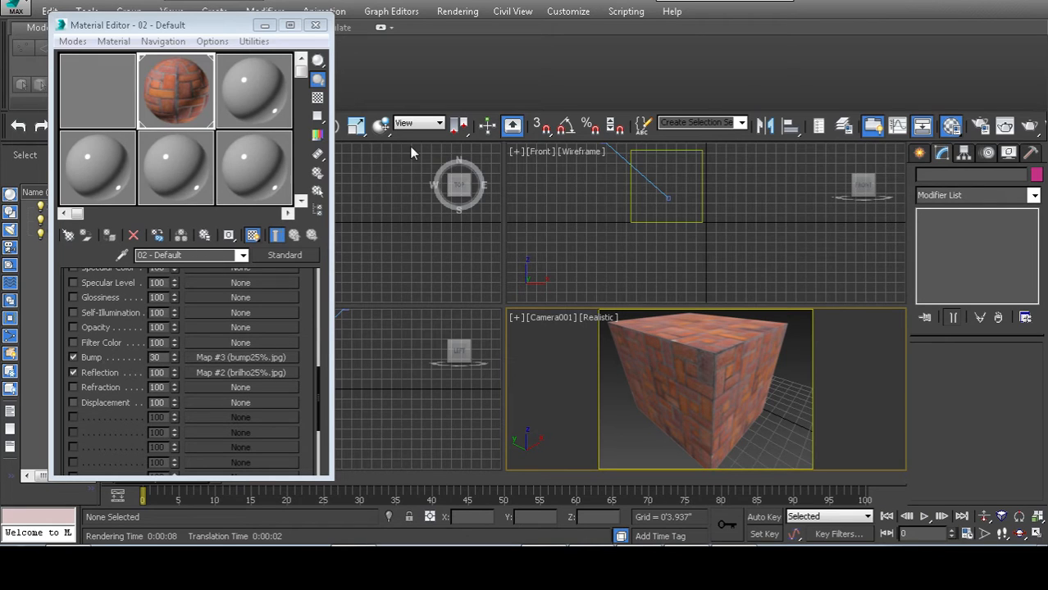
click(315, 26)
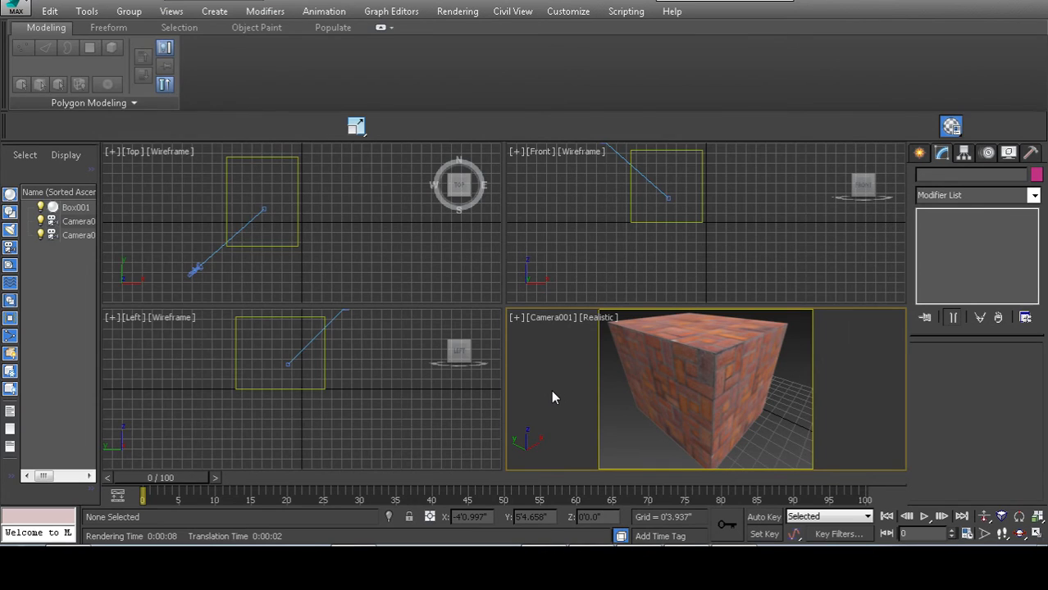
- Reopen the Material Editor, start Get Material, and look through the available materials, maps and scene materials
key(m)
click(113, 41)
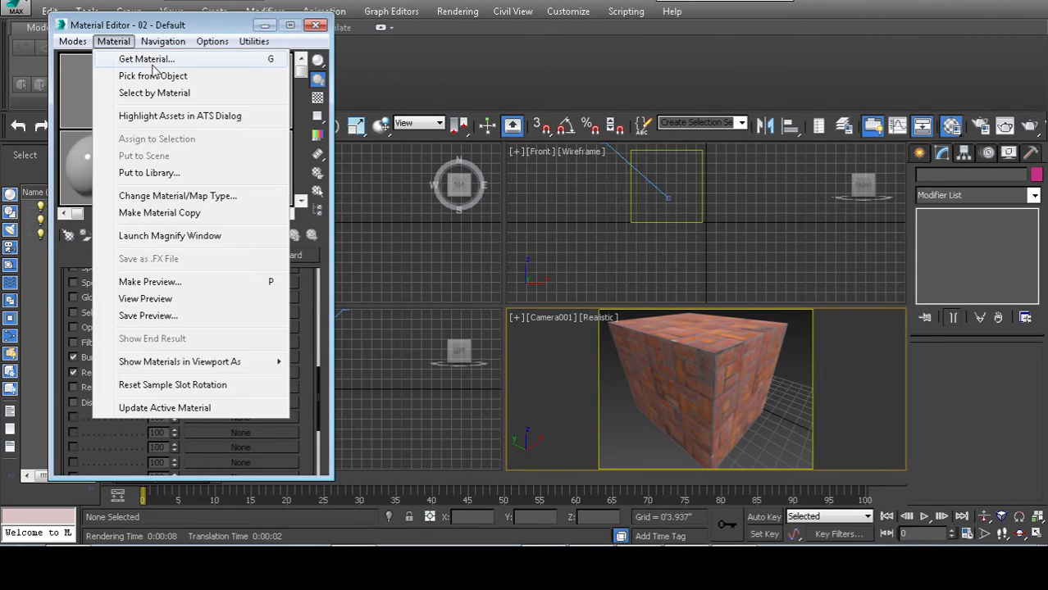
click(150, 64)
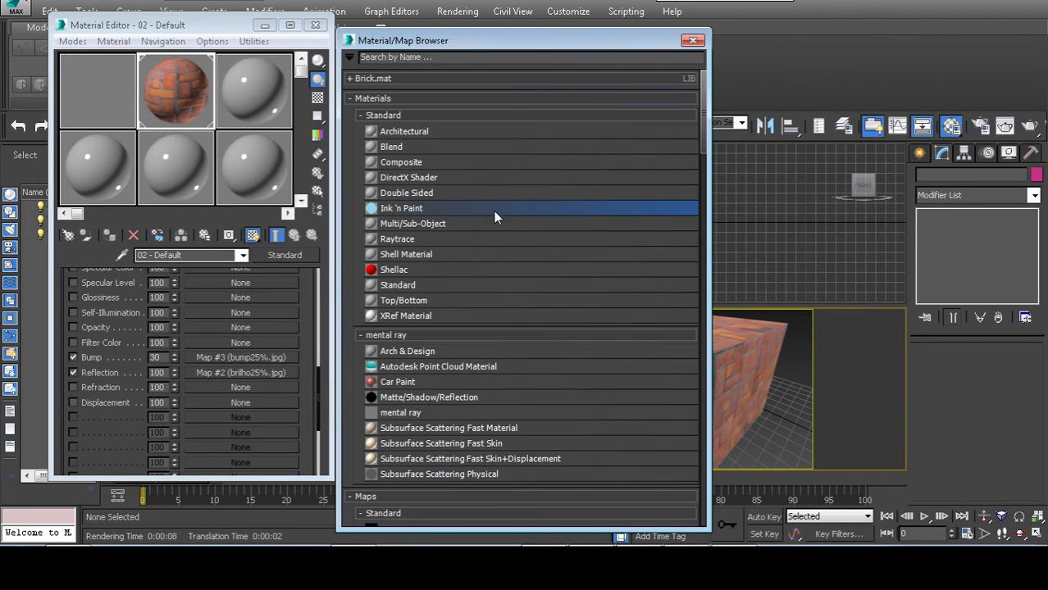
scroll(519, 418, down, 20)
scroll(531, 372, up, 6)
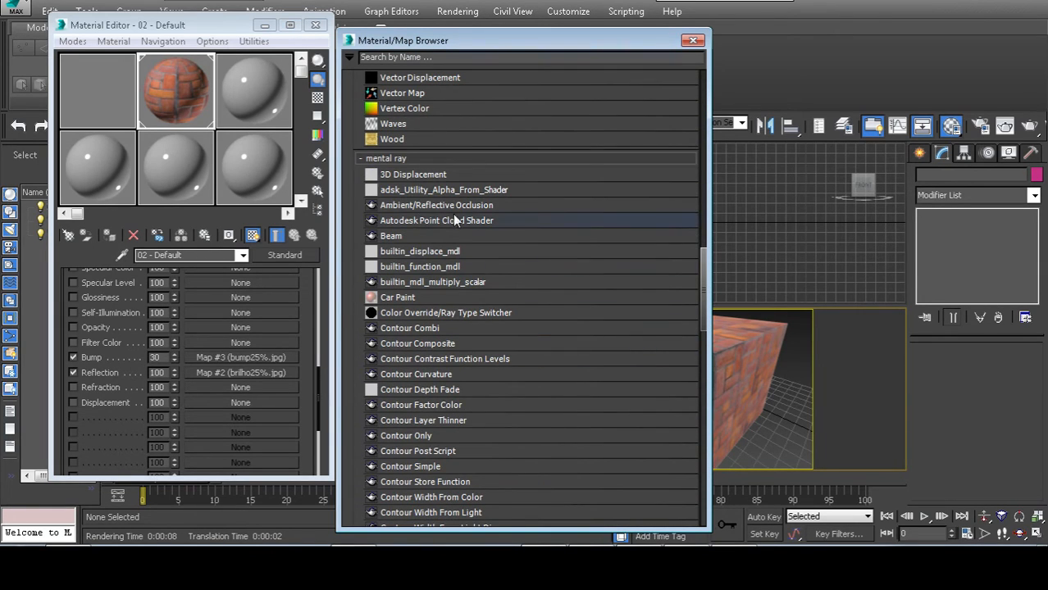
scroll(552, 331, down, 20)
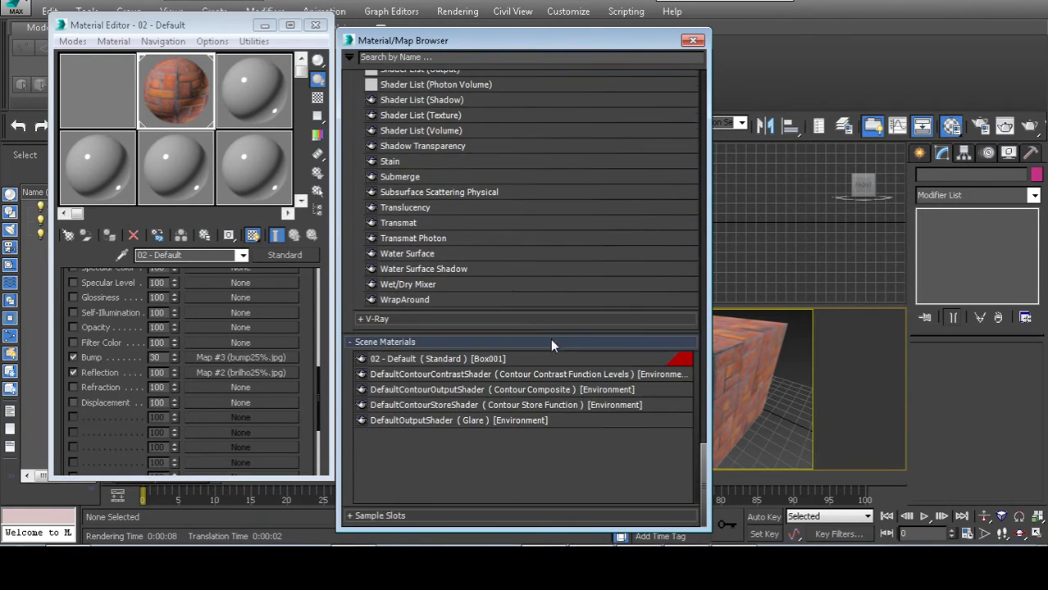
scroll(550, 343, up, 20)
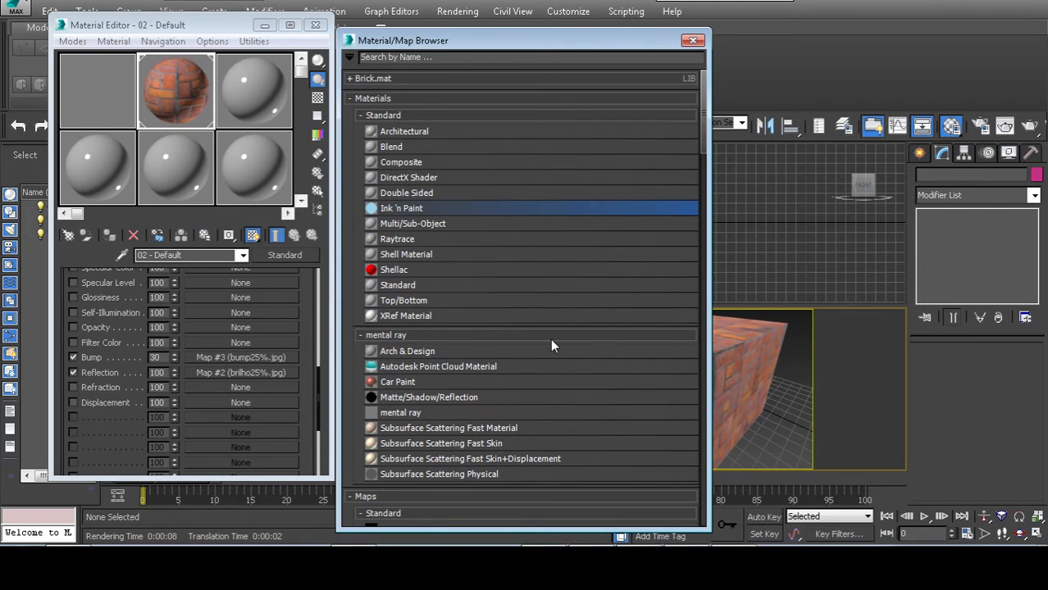
- Close the Brick.mat material library in the Material/Map Browser
click(350, 57)
click(456, 126)
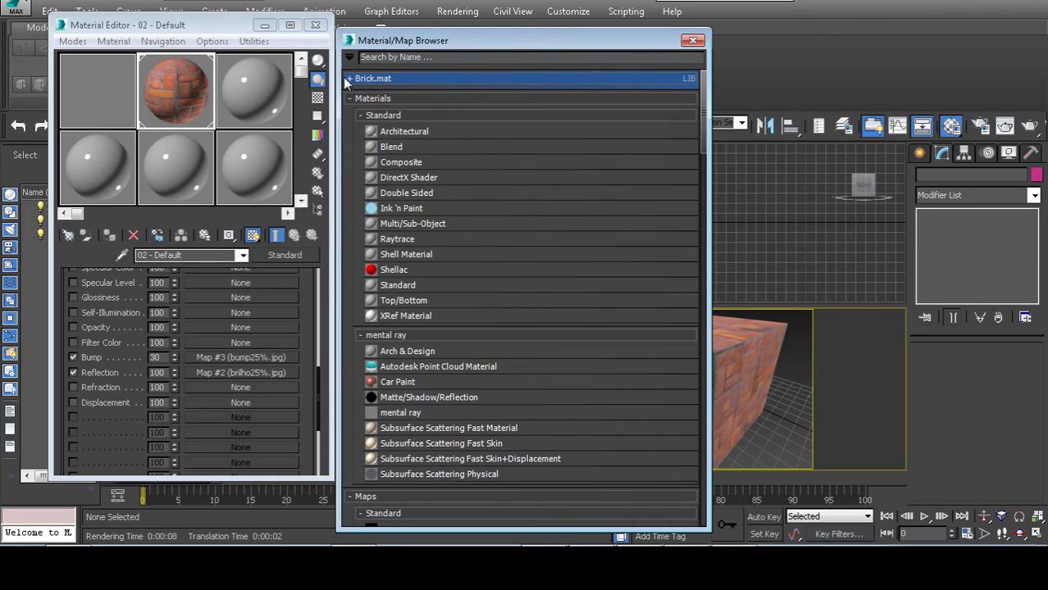
right_click(382, 78)
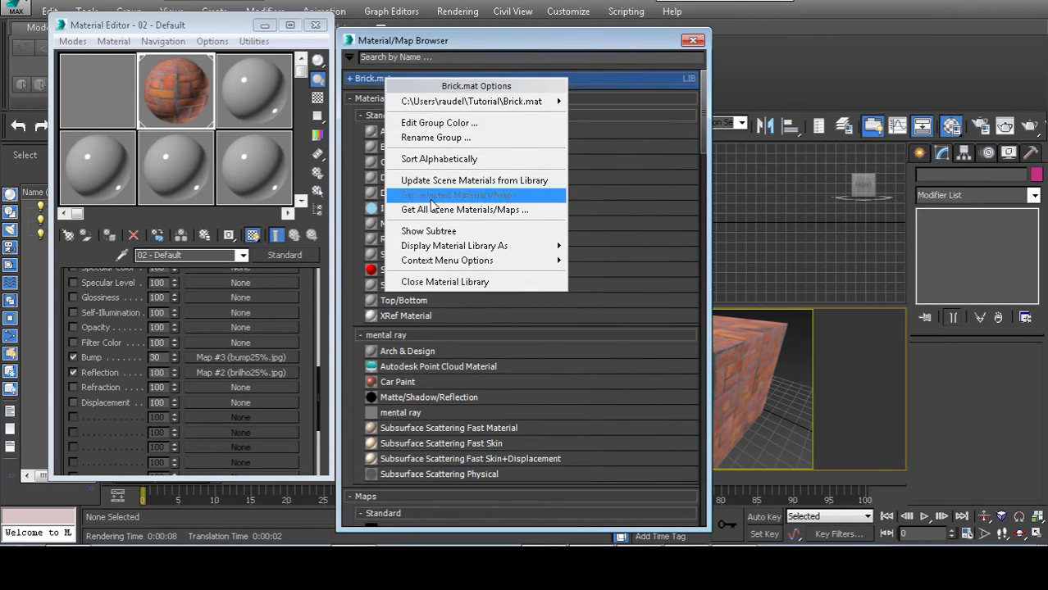
click(435, 281)
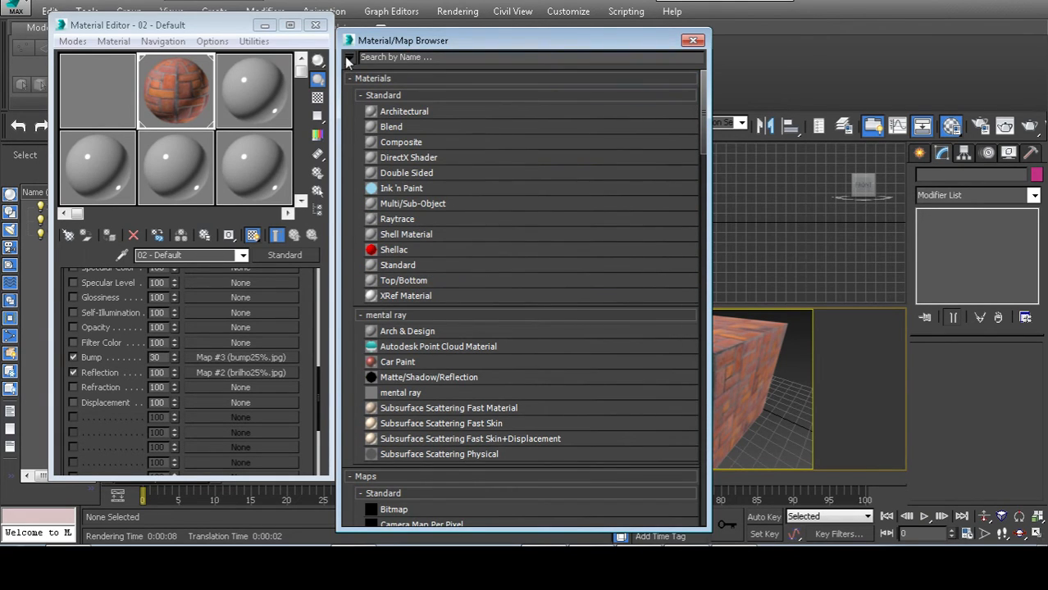
- Create the material library New Library.mat in the Tutorial folder and add the 02 - Default brick material to it
click(189, 109)
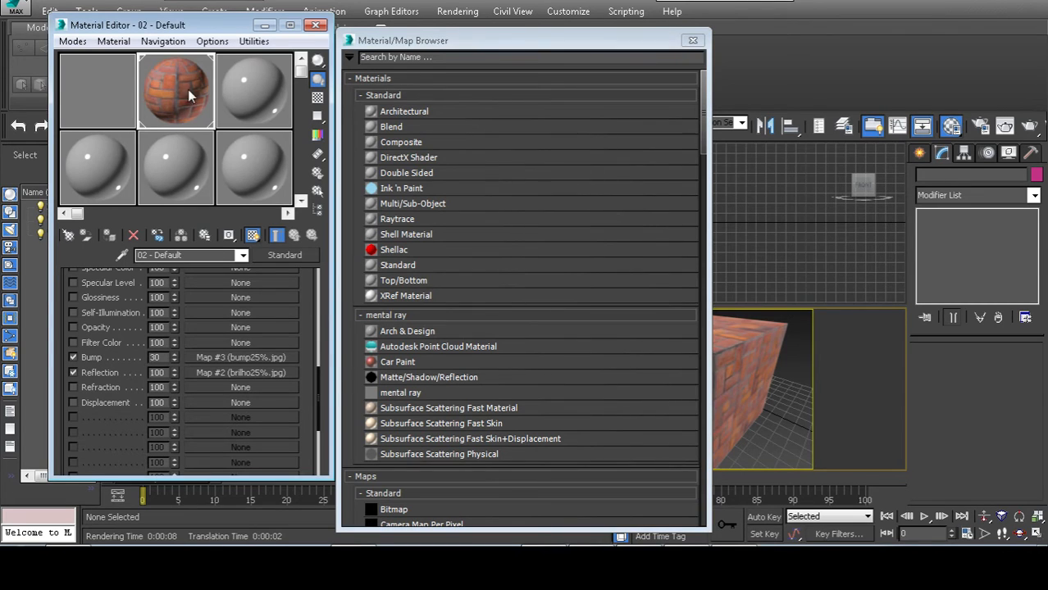
click(350, 57)
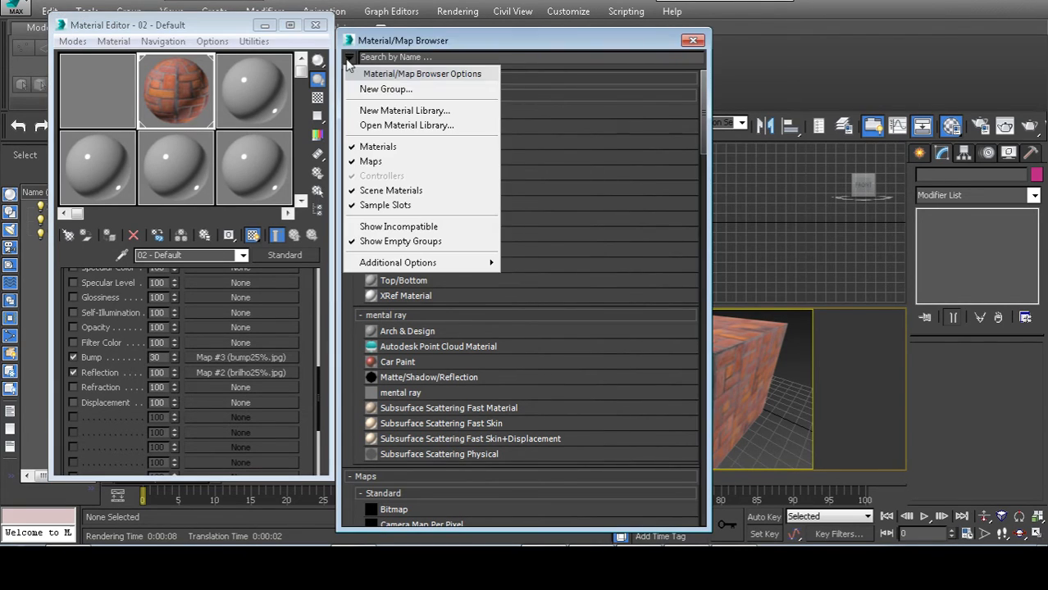
click(395, 111)
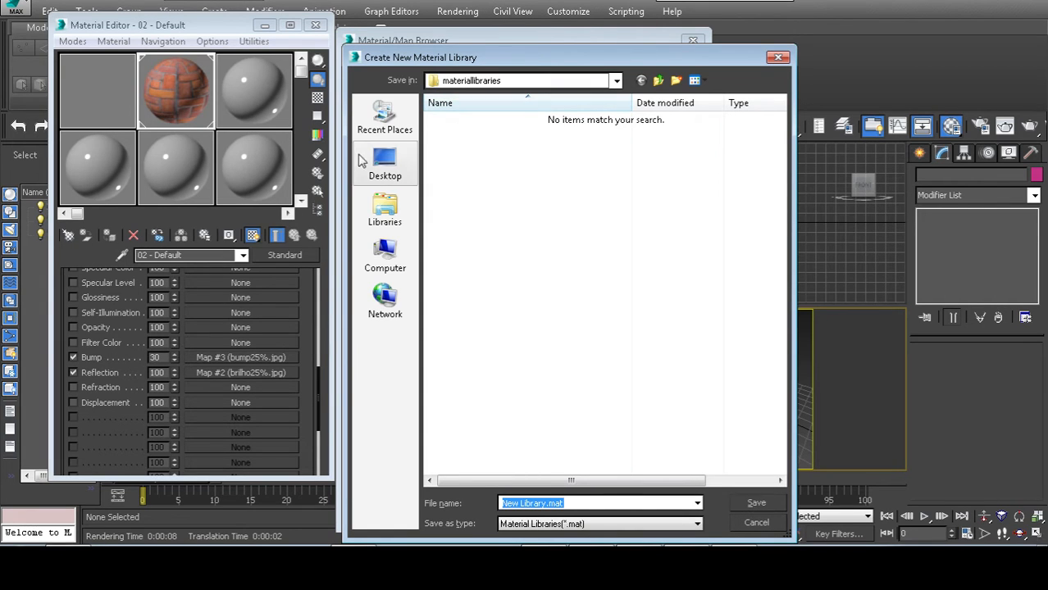
click(384, 257)
click(384, 164)
double_click(521, 156)
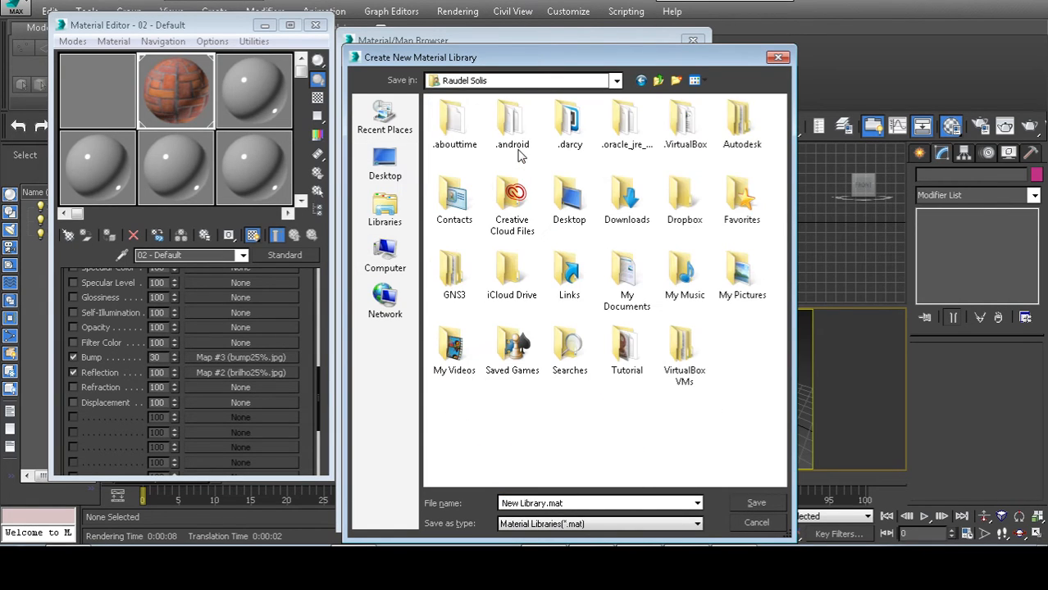
double_click(618, 350)
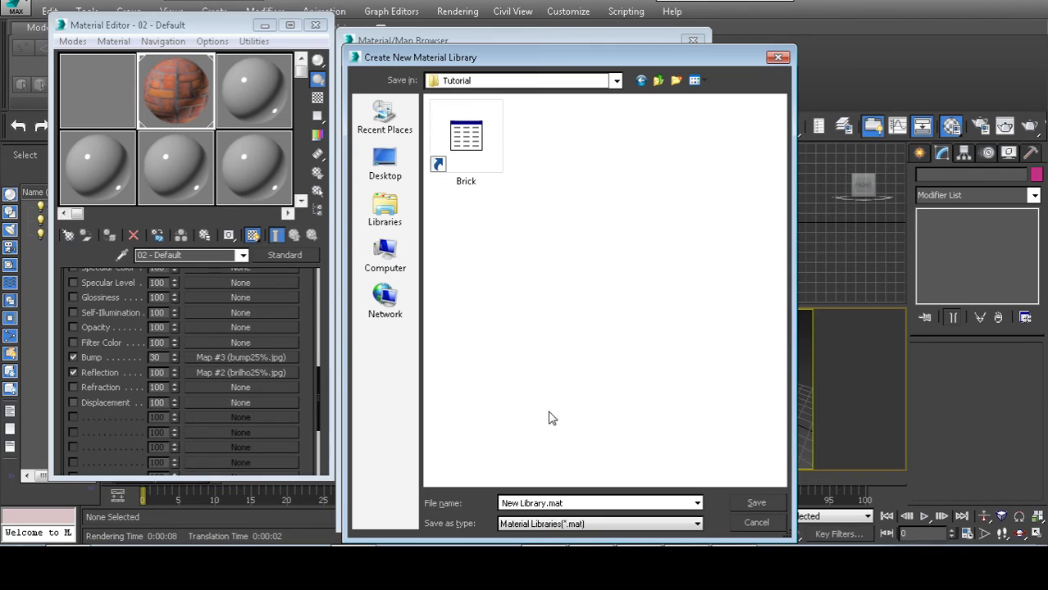
click(749, 503)
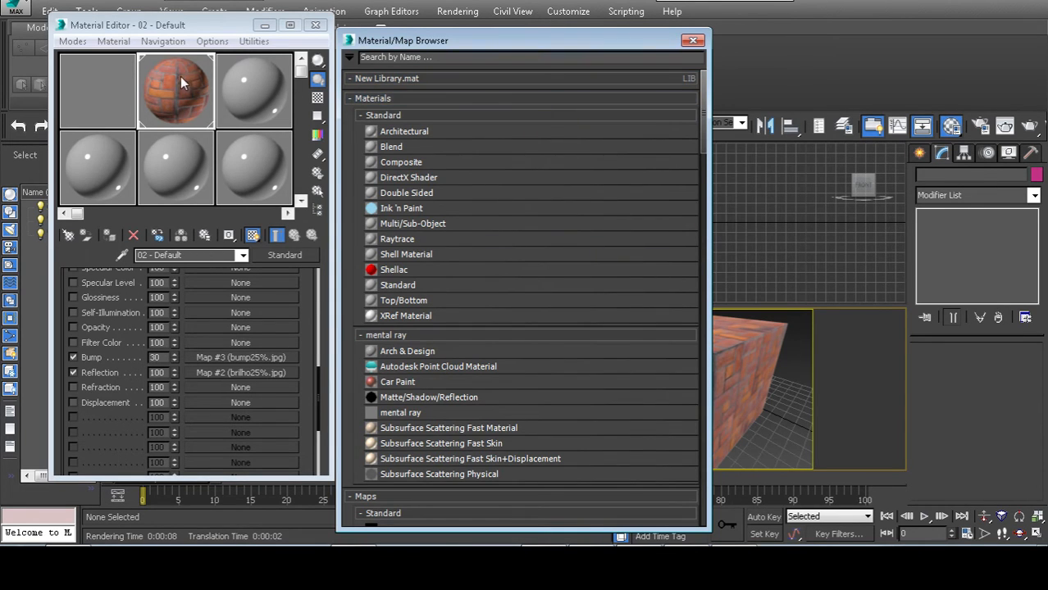
drag(185, 81, 404, 86)
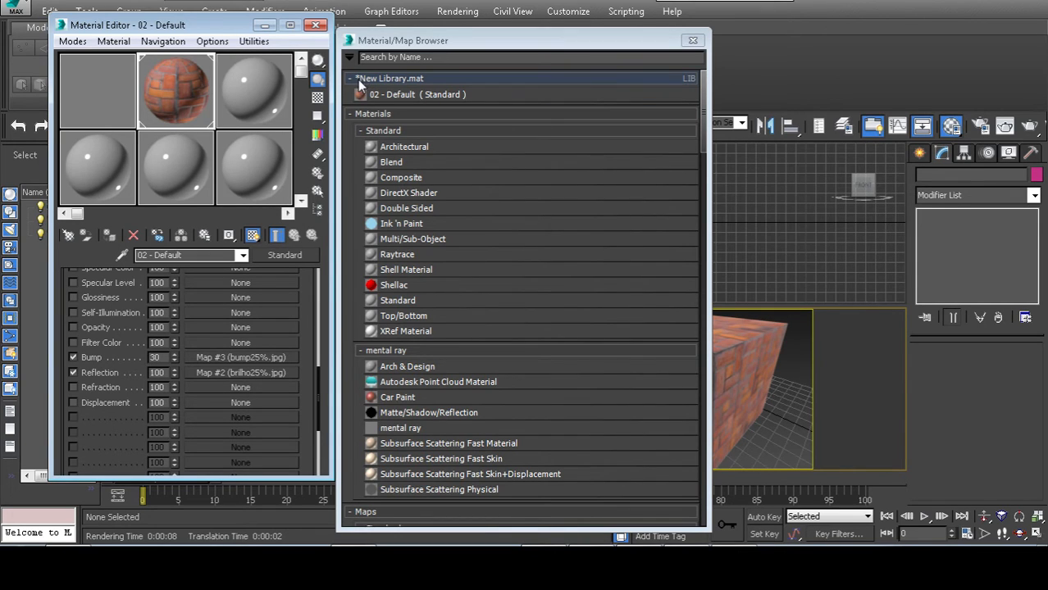
click(322, 26)
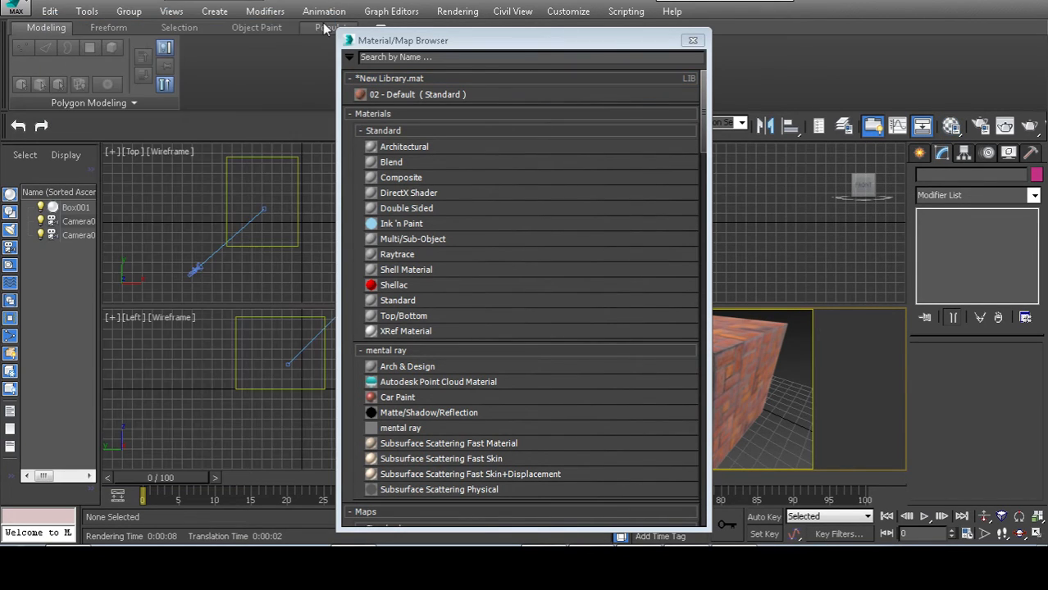
click(693, 41)
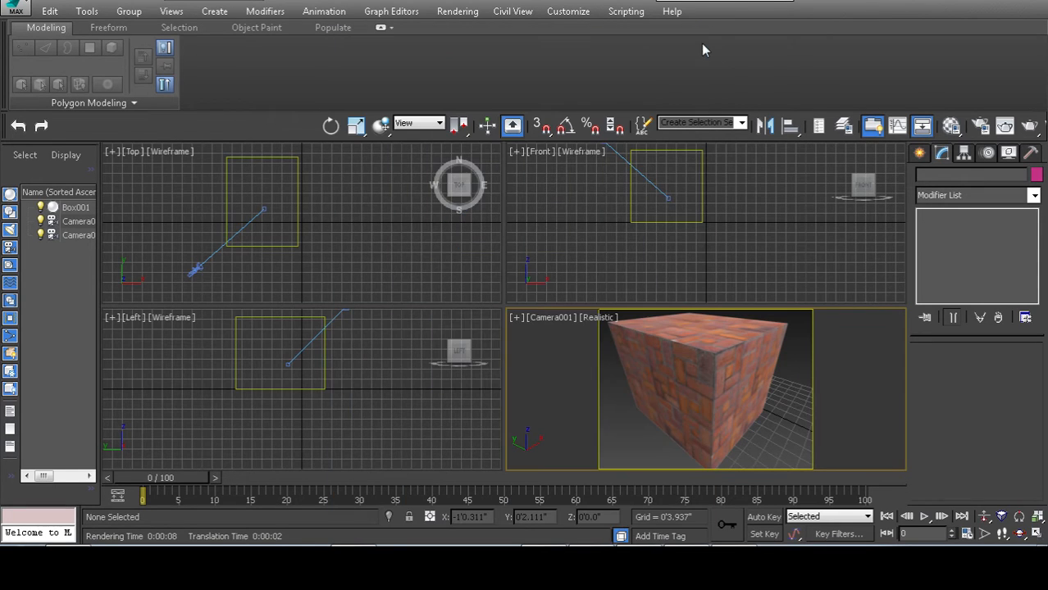
click(1034, 5)
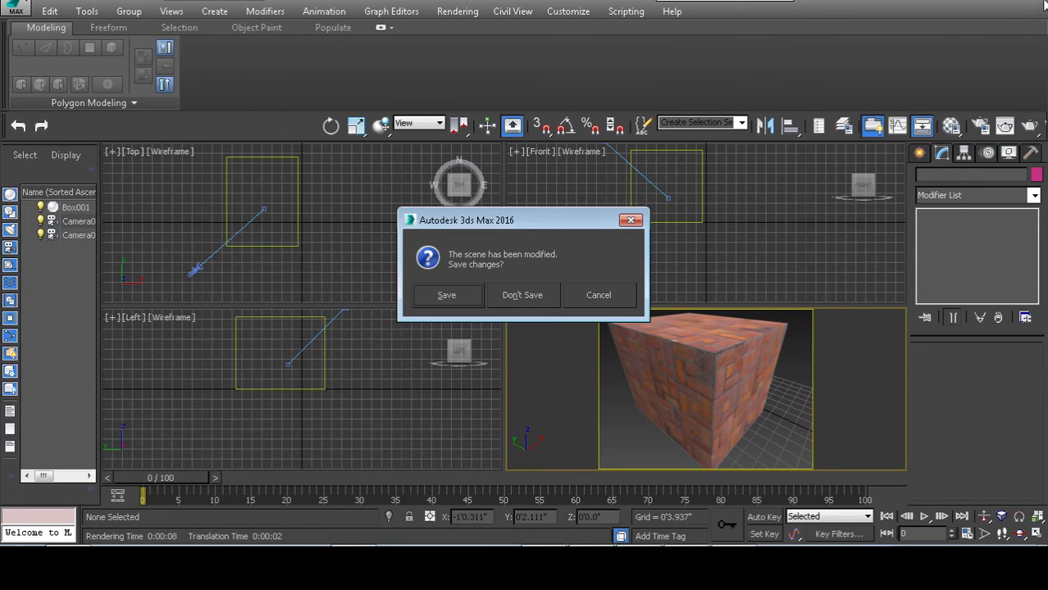
click(516, 296)
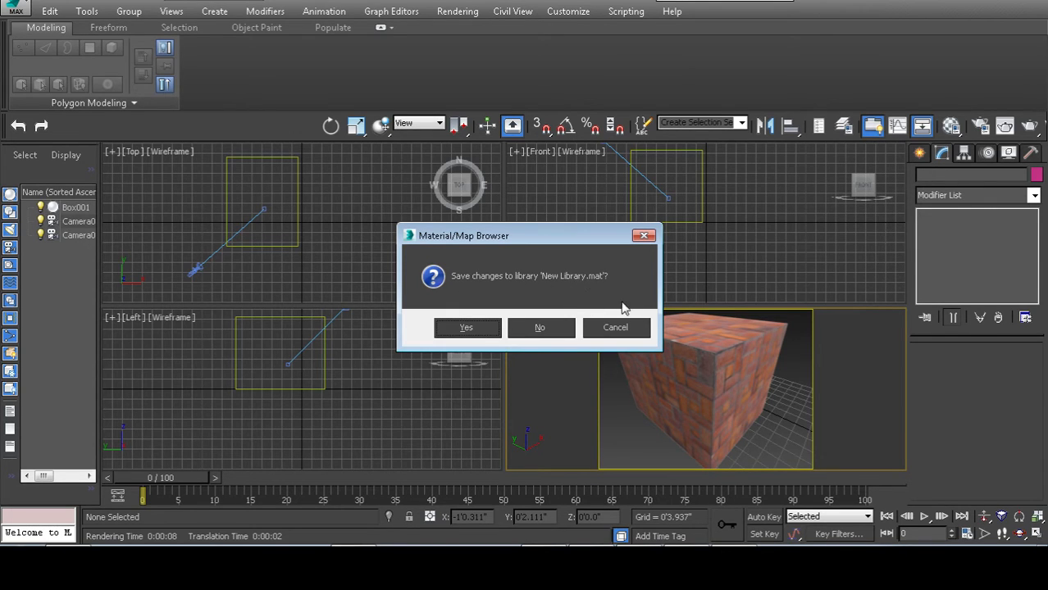
click(636, 332)
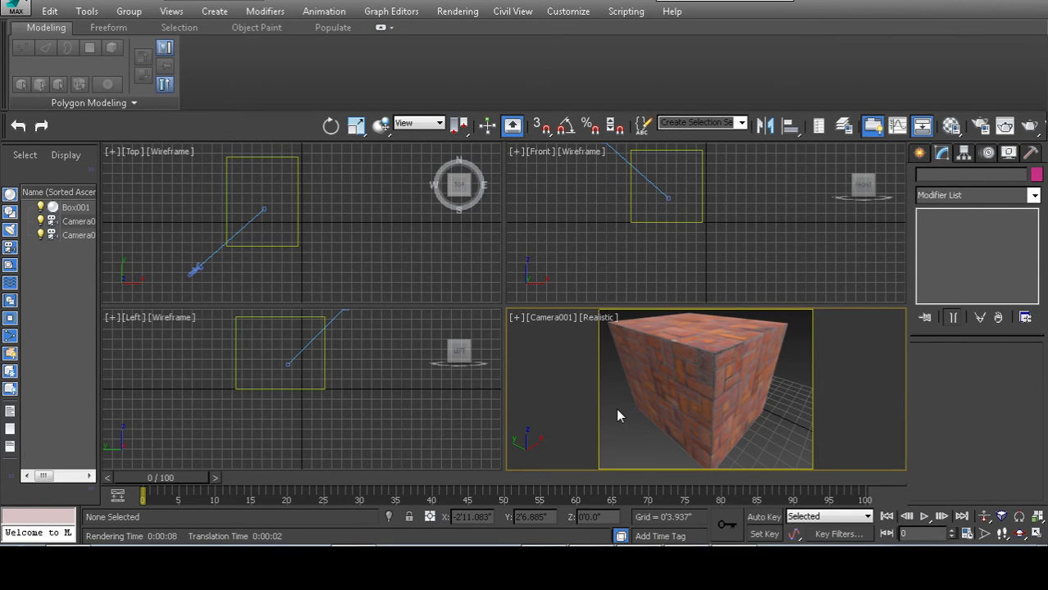
- Reopen the Material Editor, start Get Material, and save the New Library.mat library to its file
key(m)
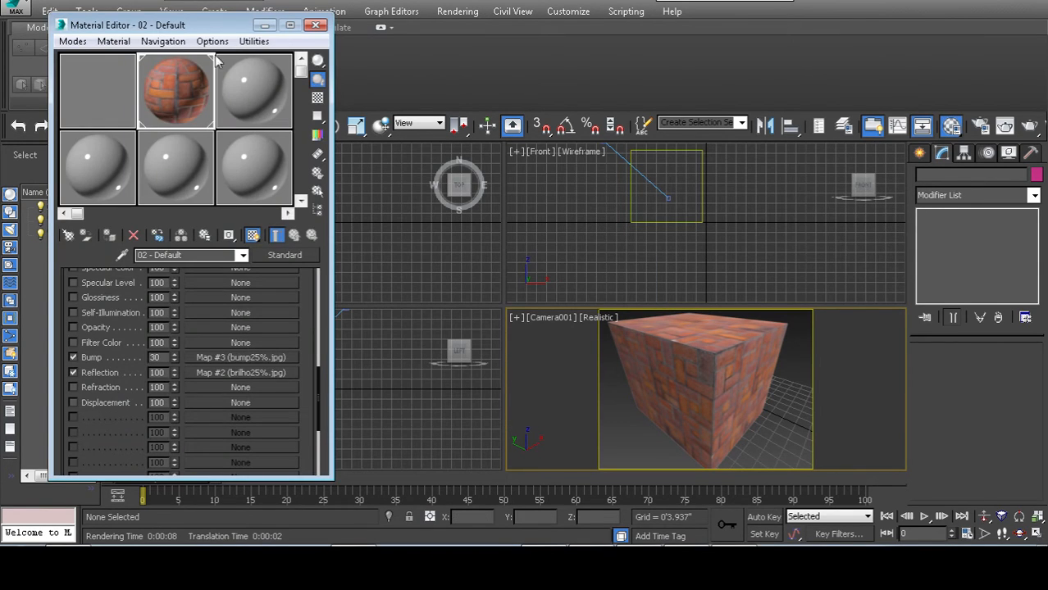
click(113, 41)
click(146, 59)
right_click(393, 80)
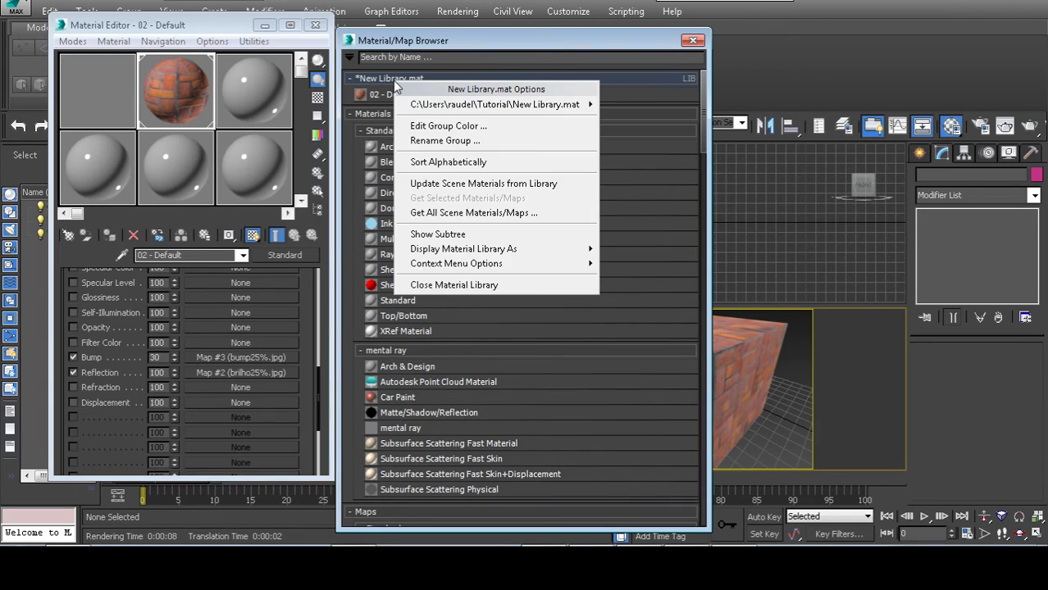
mouse_move(459, 111)
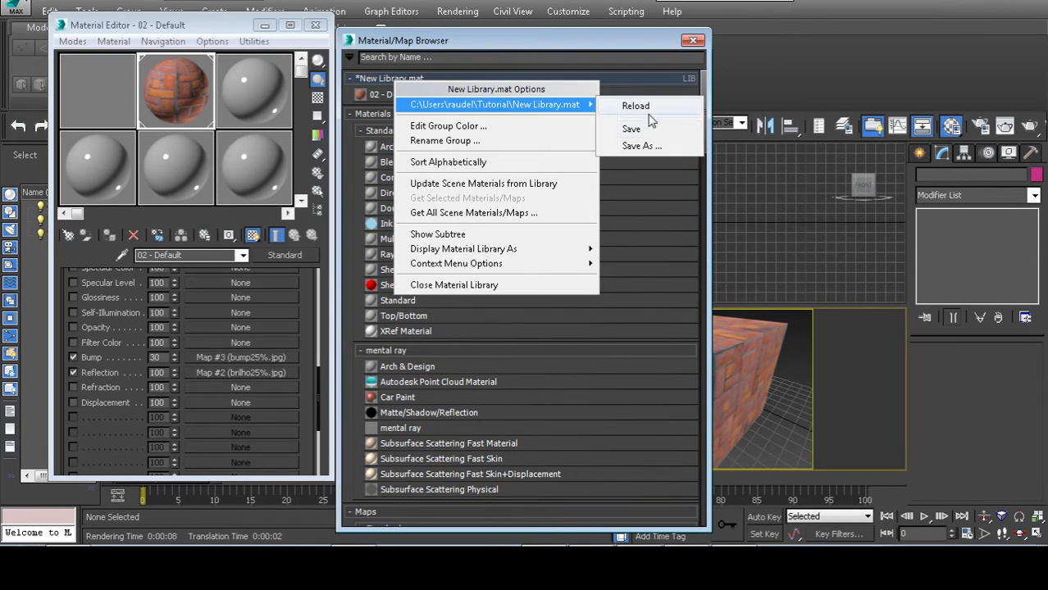
click(633, 130)
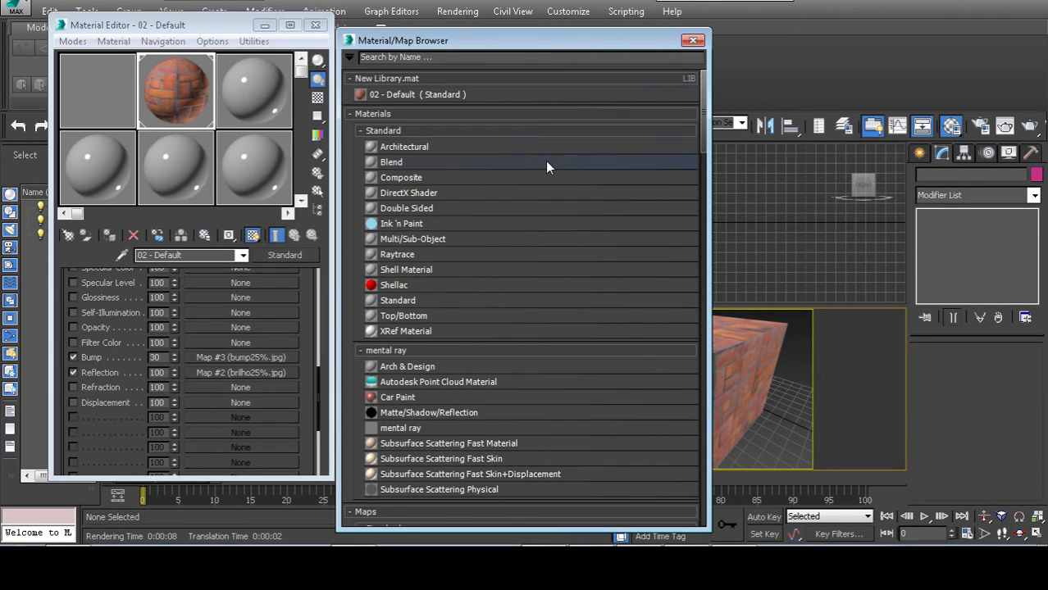
- Select the 02 - Default material inside New Library.mat and save the library once more
click(403, 397)
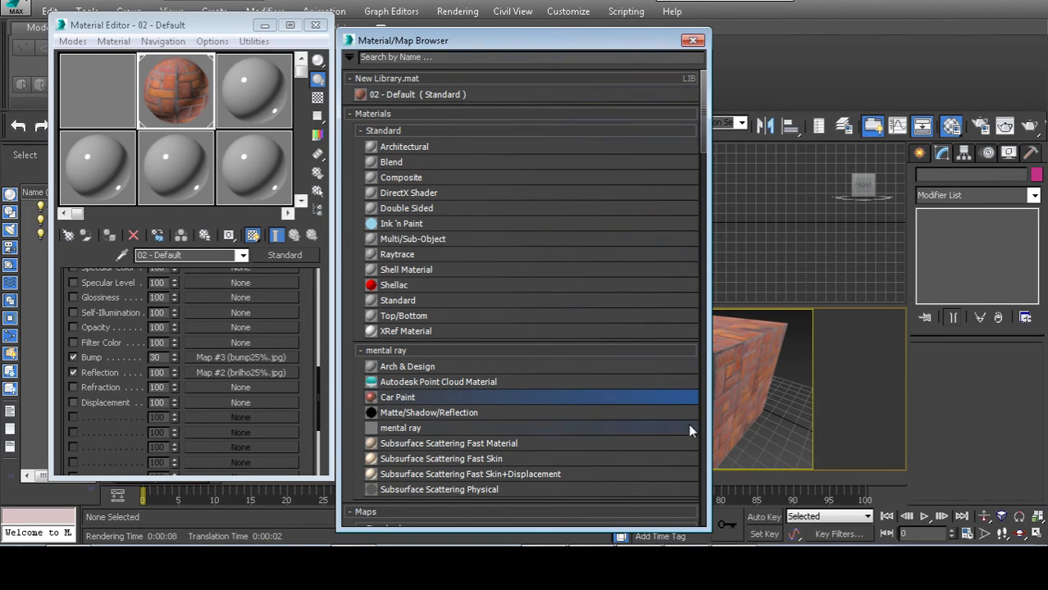
click(405, 94)
right_click(406, 93)
right_click(384, 81)
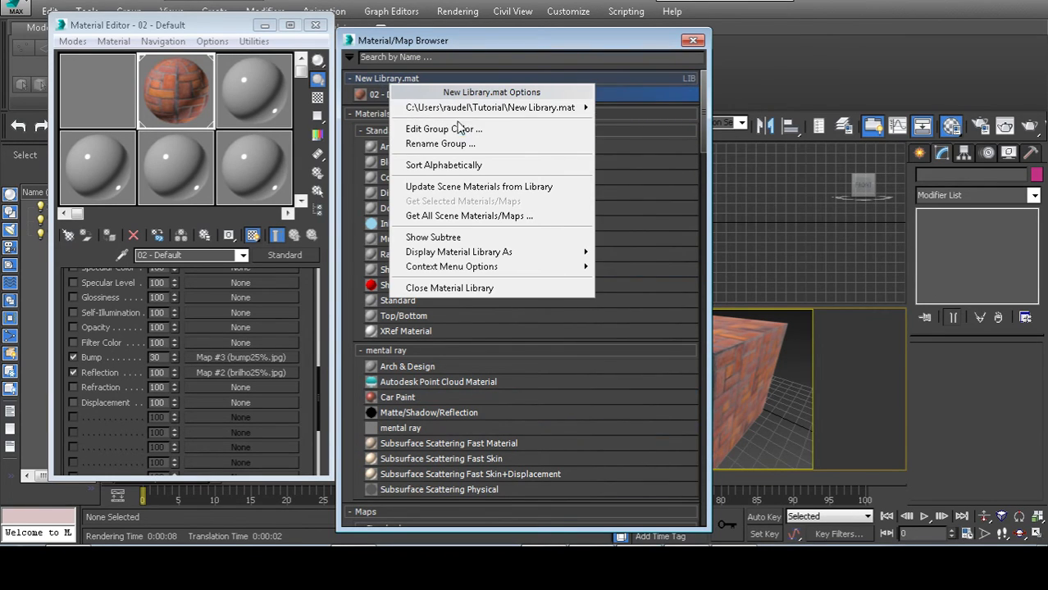
mouse_move(519, 110)
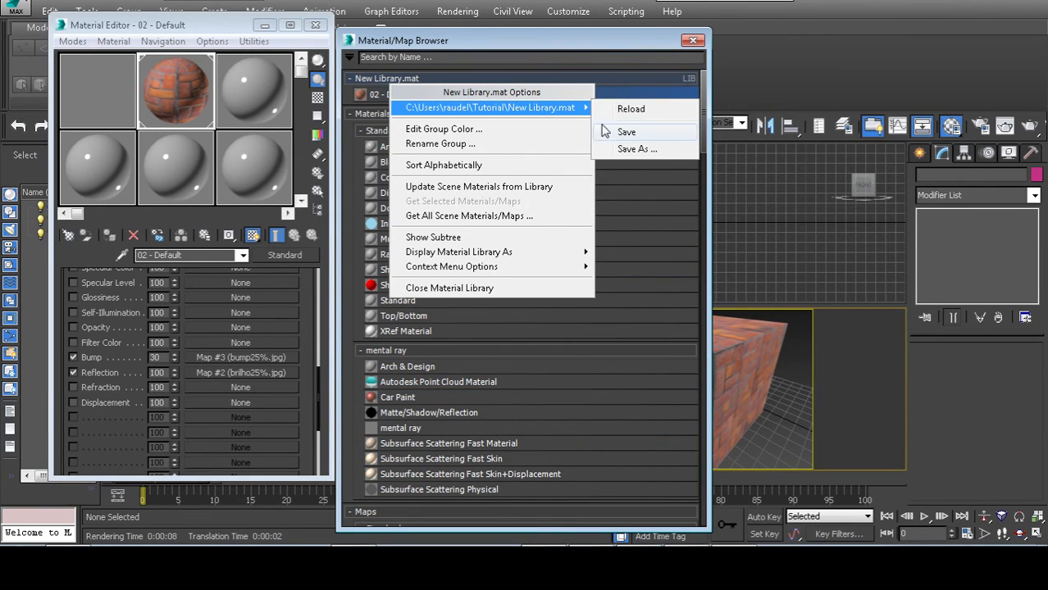
click(623, 131)
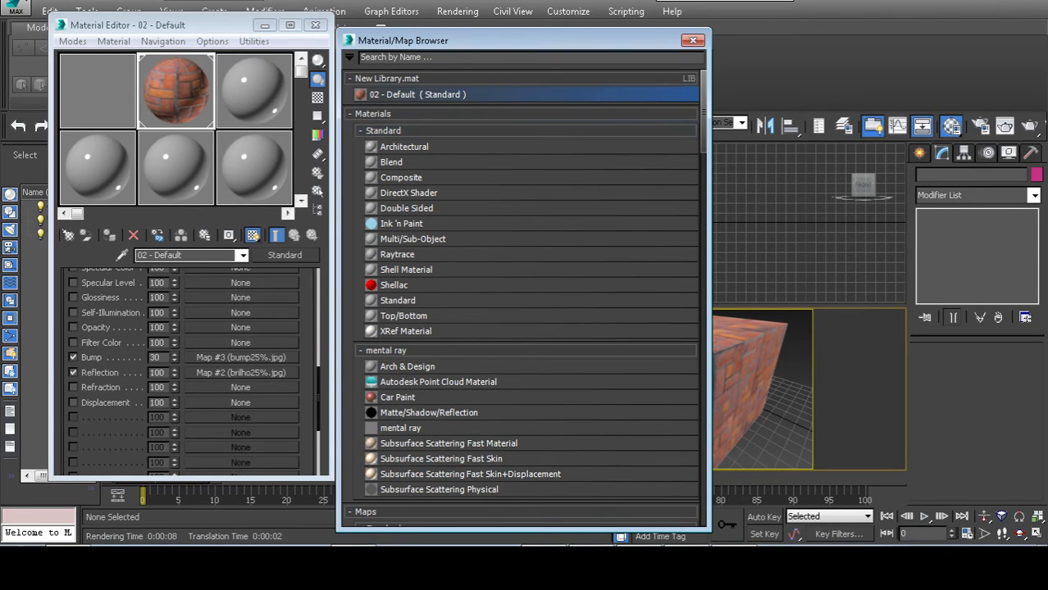
- Switch to the Tutorial folder in Windows Explorer and check the file properties of New Library
click(110, 558)
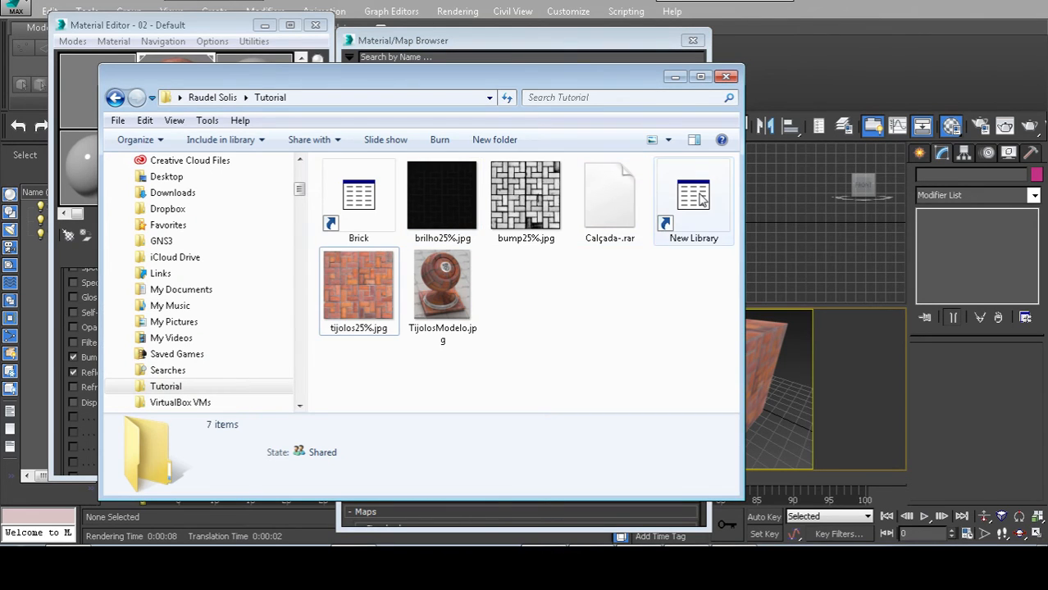
click(701, 200)
right_click(701, 199)
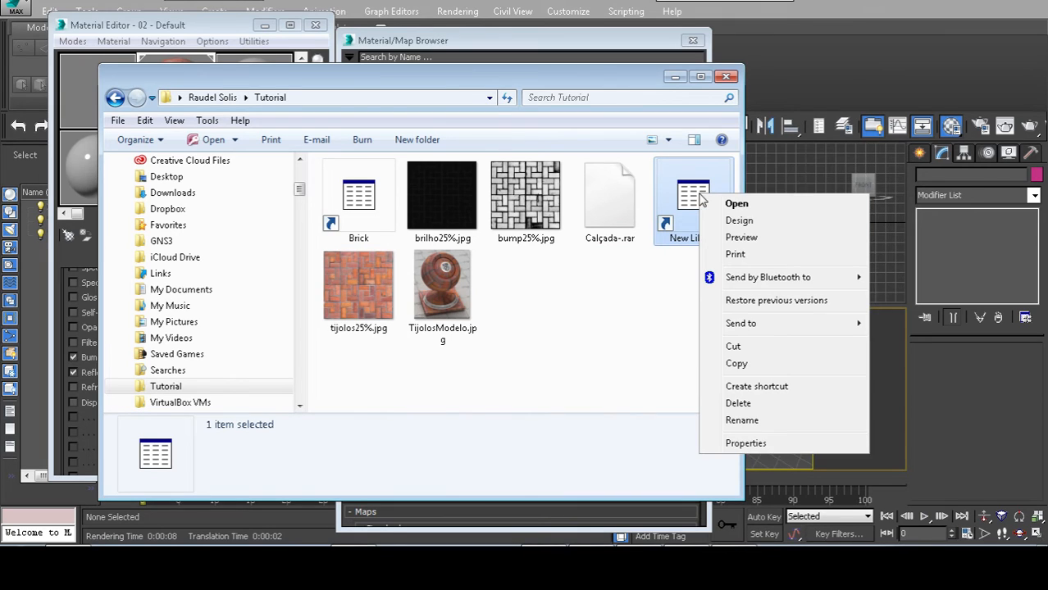
click(762, 446)
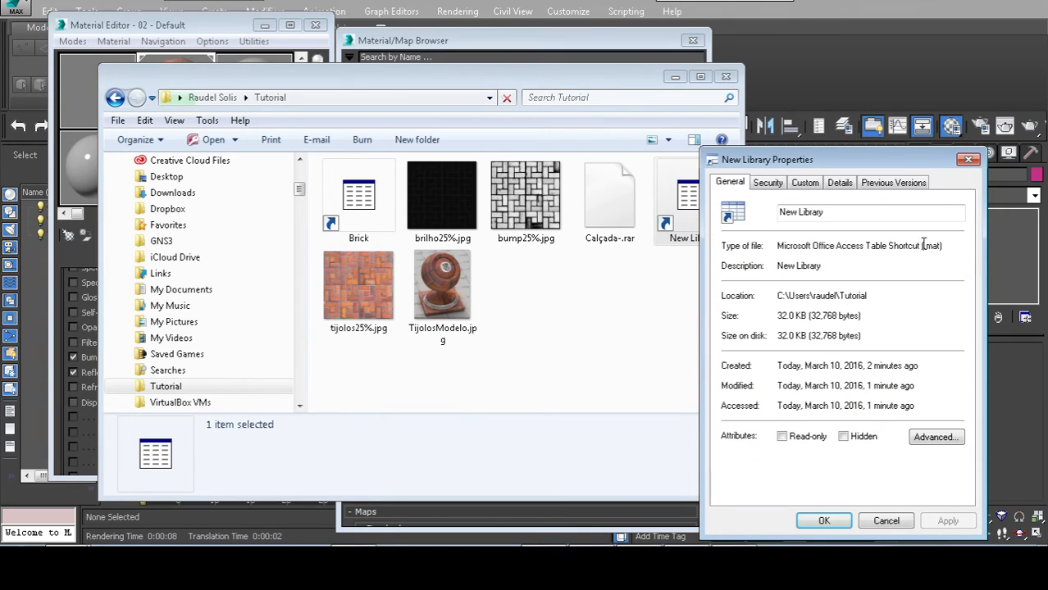
click(968, 159)
click(597, 336)
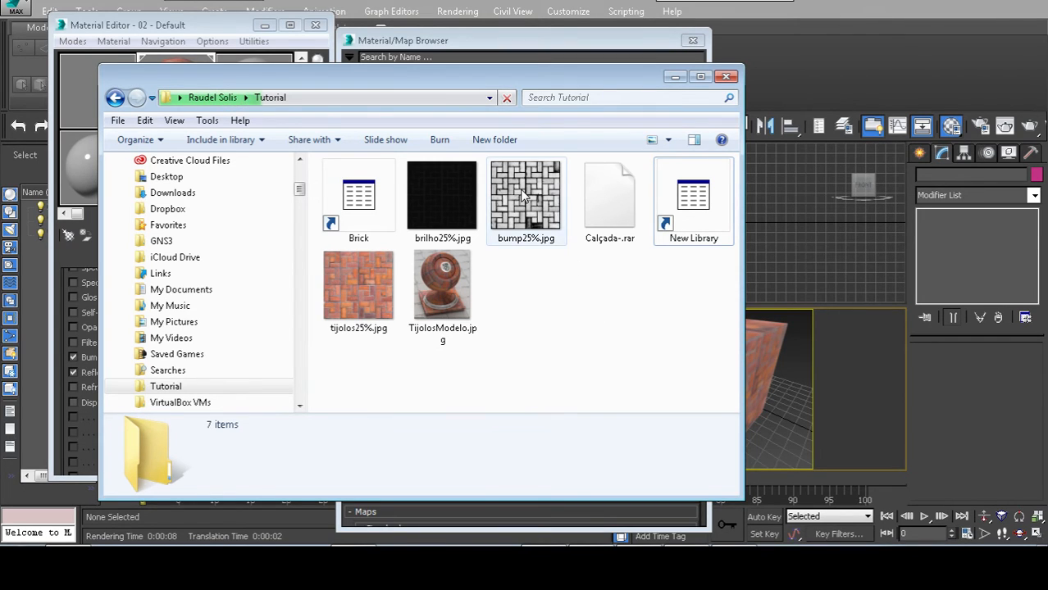
- Examine the brilho25%.jpg, bump25%.jpg and tijolos25%.jpg textures and the file details of New Library in the Tutorial folder
click(447, 172)
click(370, 269)
click(431, 197)
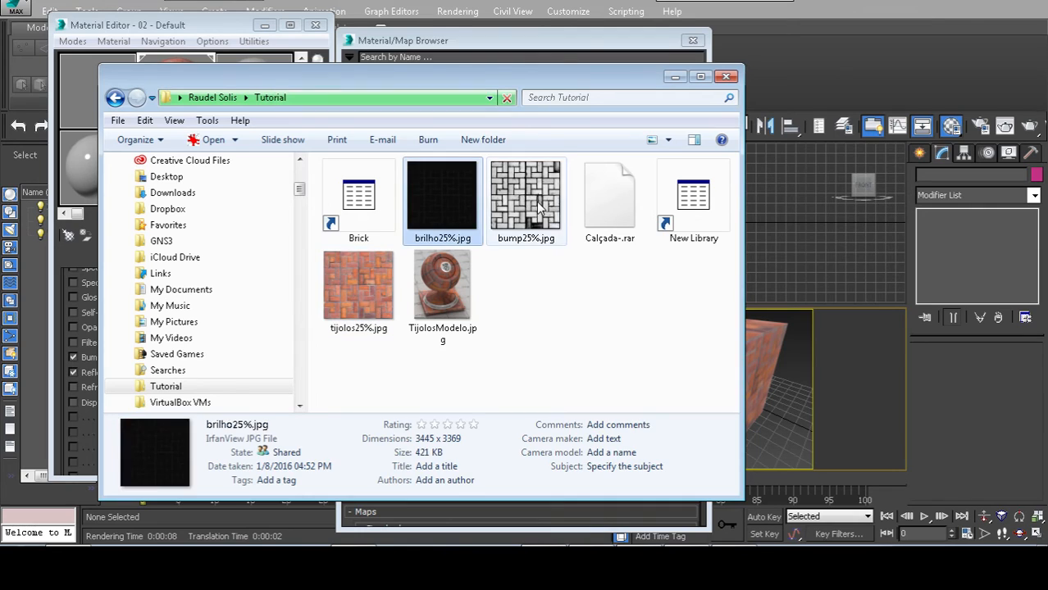
click(539, 209)
click(648, 380)
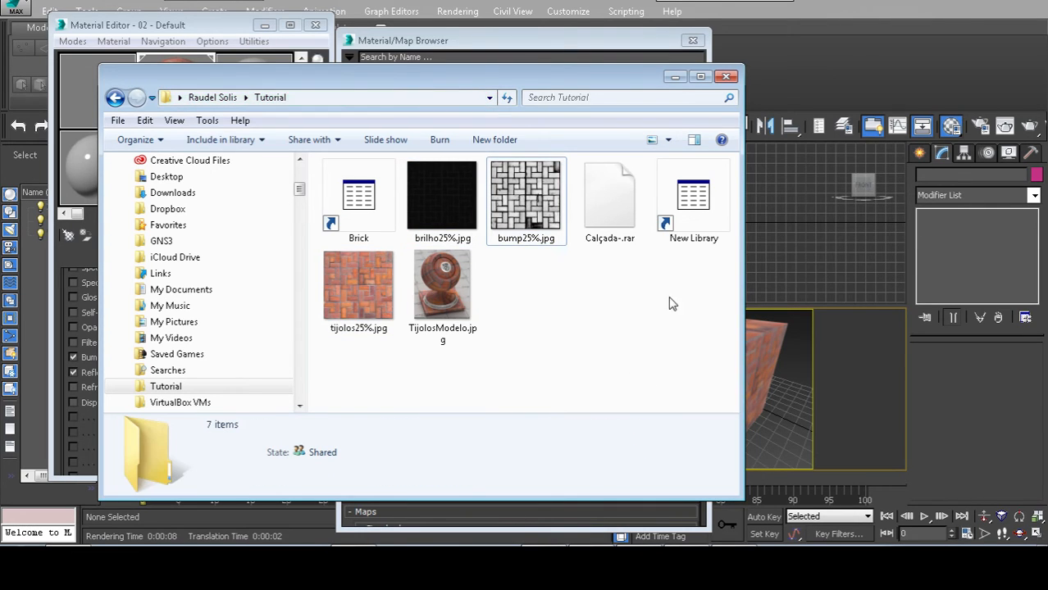
click(681, 197)
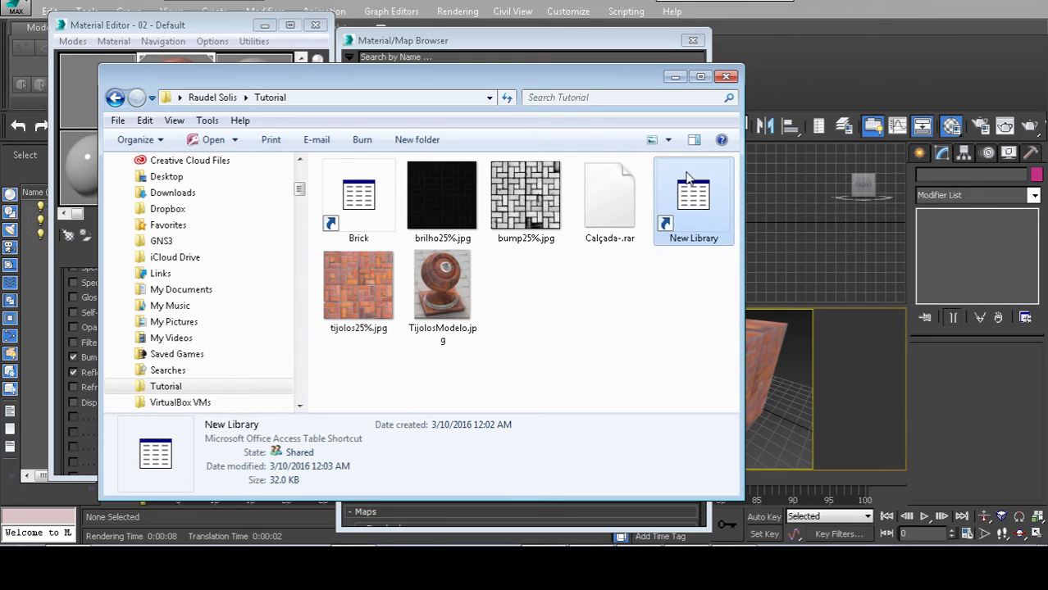
click(670, 302)
click(690, 207)
right_click(691, 195)
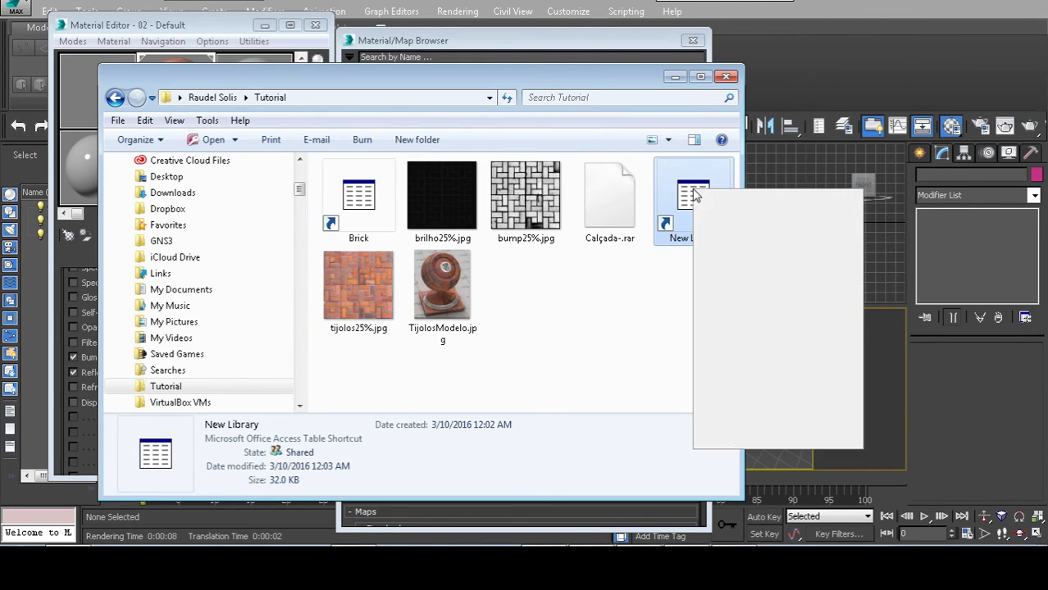
click(281, 479)
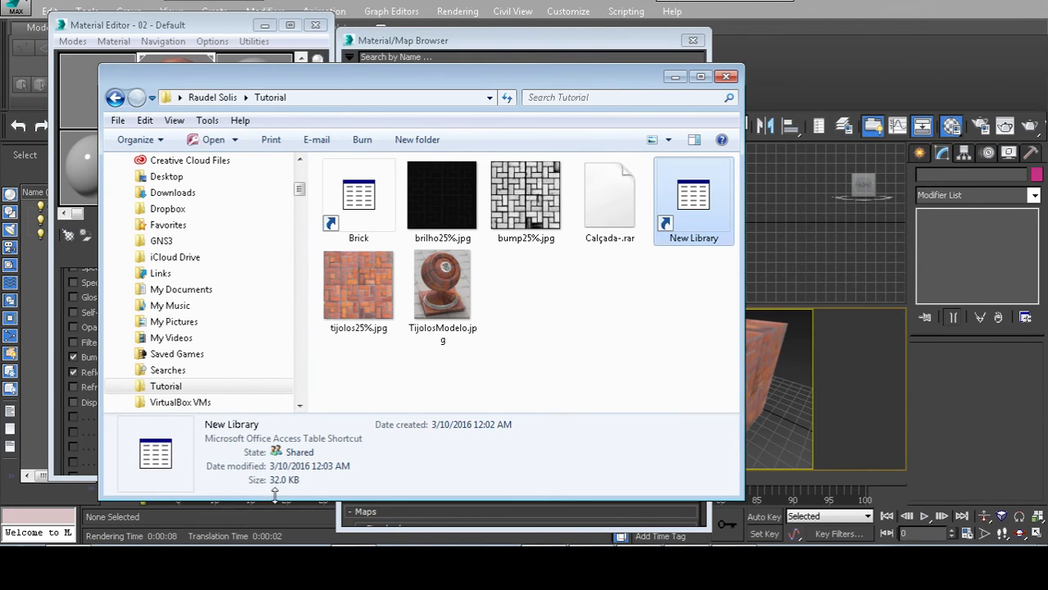
- Compare the size of the New Library file with the sizes of the texture and preview images
click(348, 300)
click(430, 201)
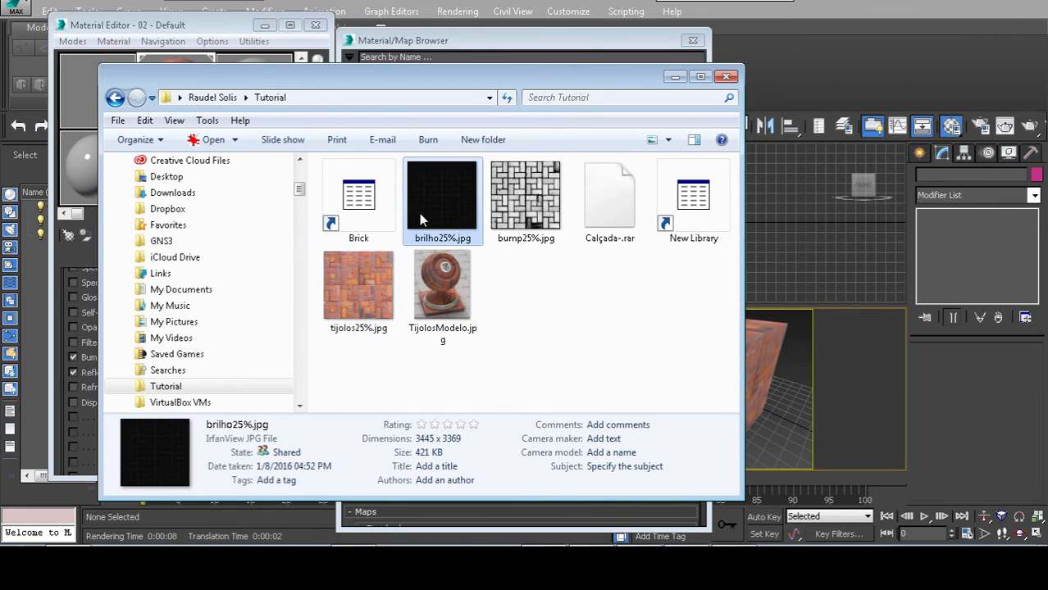
click(496, 214)
click(449, 215)
click(449, 297)
click(360, 306)
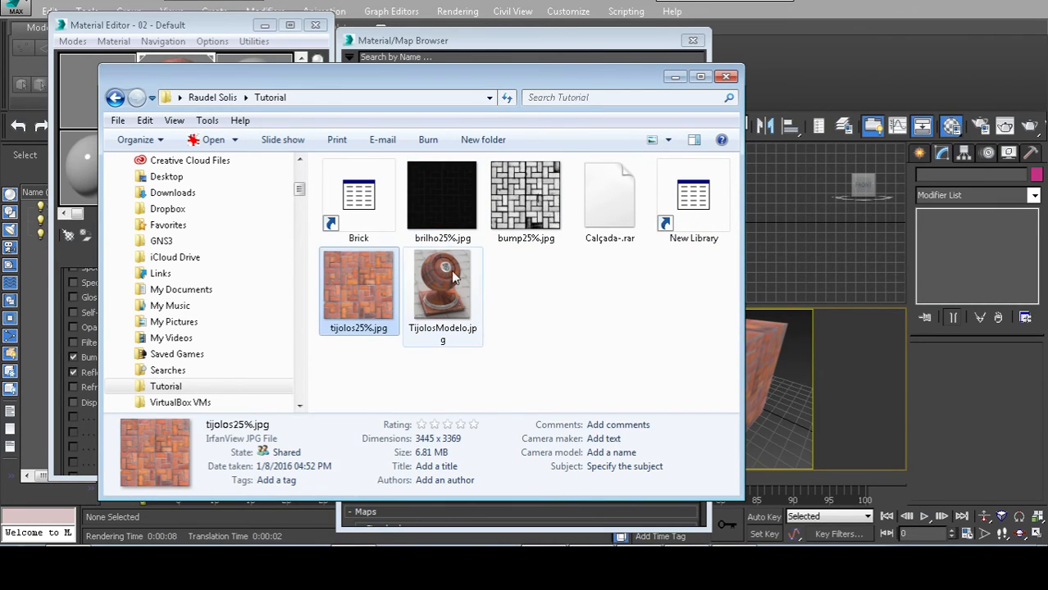
click(451, 295)
click(693, 201)
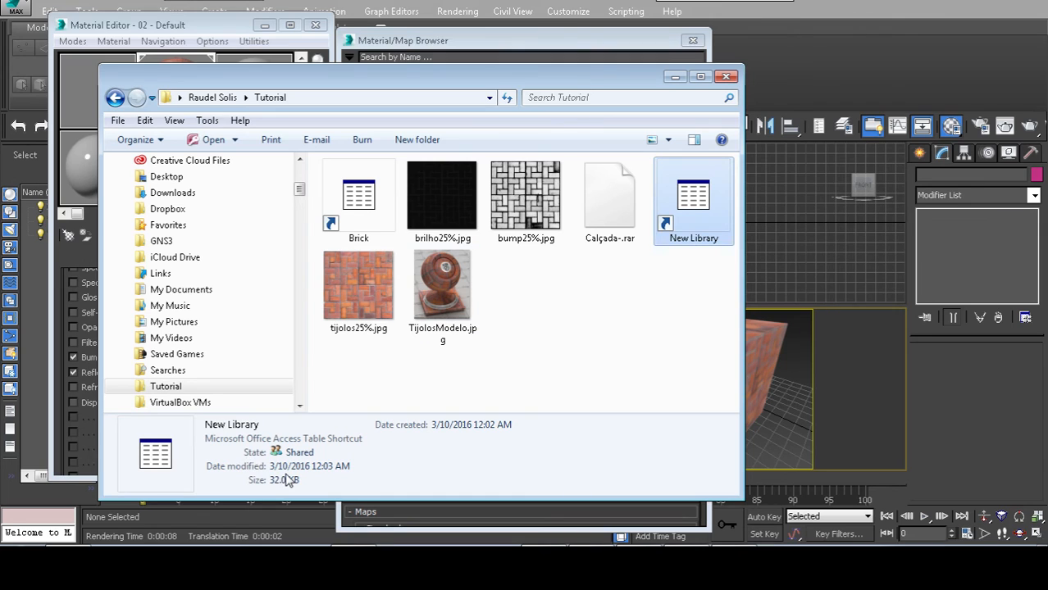
- Check the combined selection of files in the Tutorial folder, and inspect the Calçada-.rar archive and New Library
drag(699, 305, 294, 222)
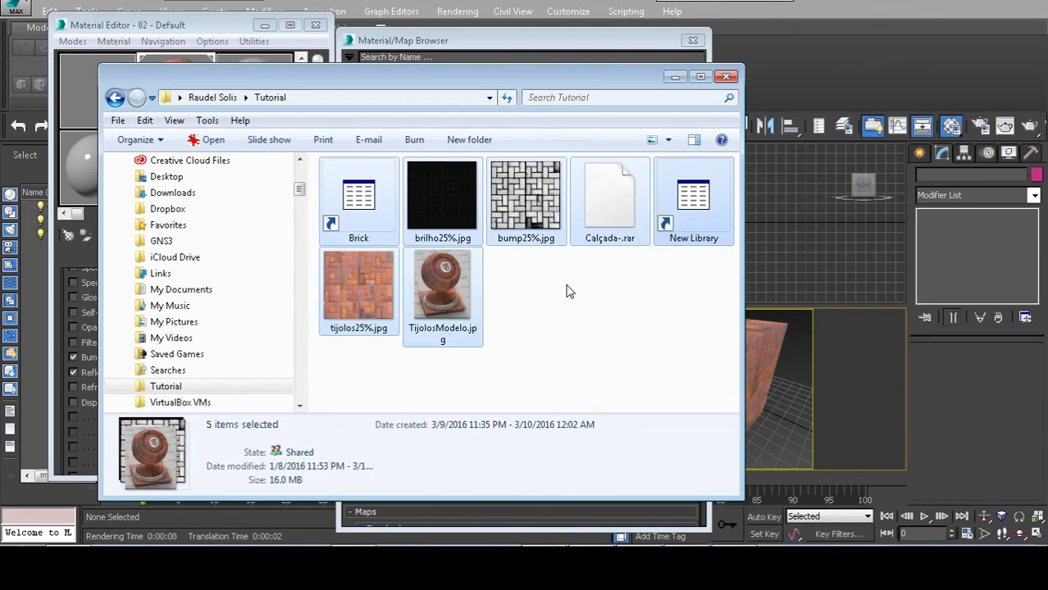
click(568, 290)
click(629, 197)
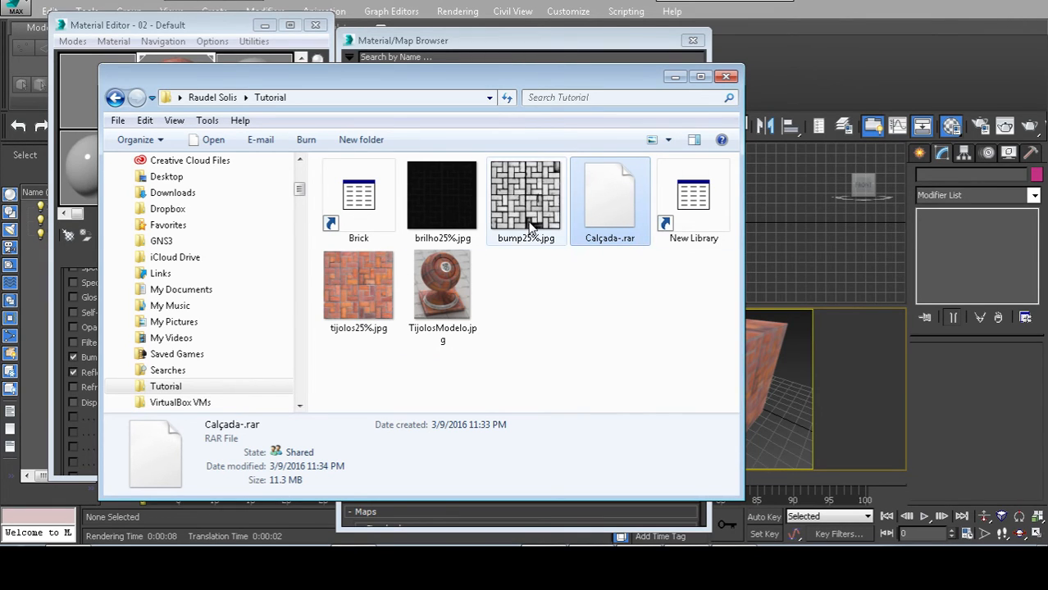
click(682, 212)
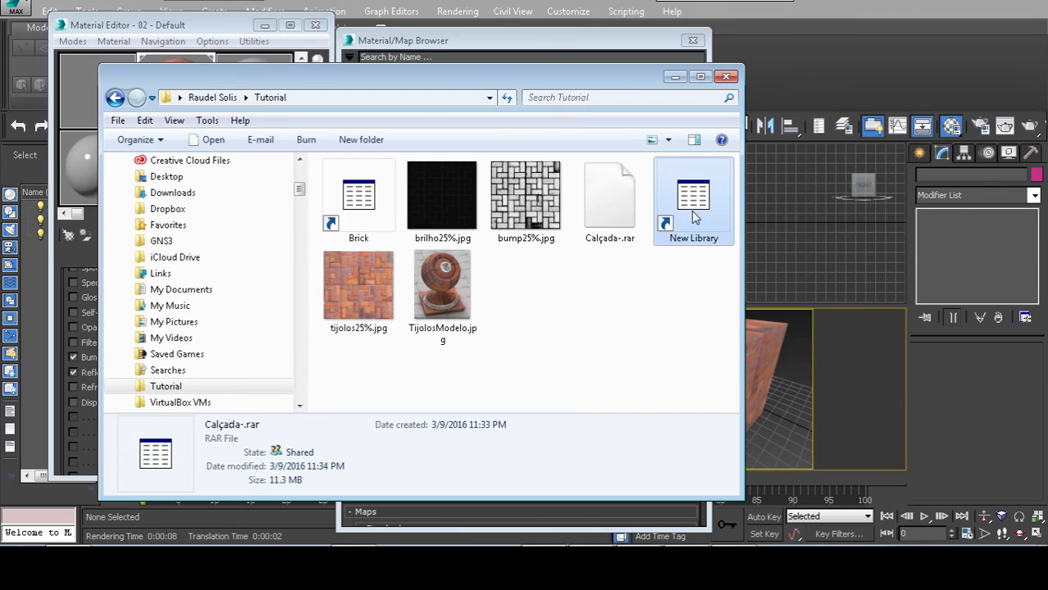
- Return to the material browser and add the 03 - Default Arch & Design material to New Library.mat
click(531, 44)
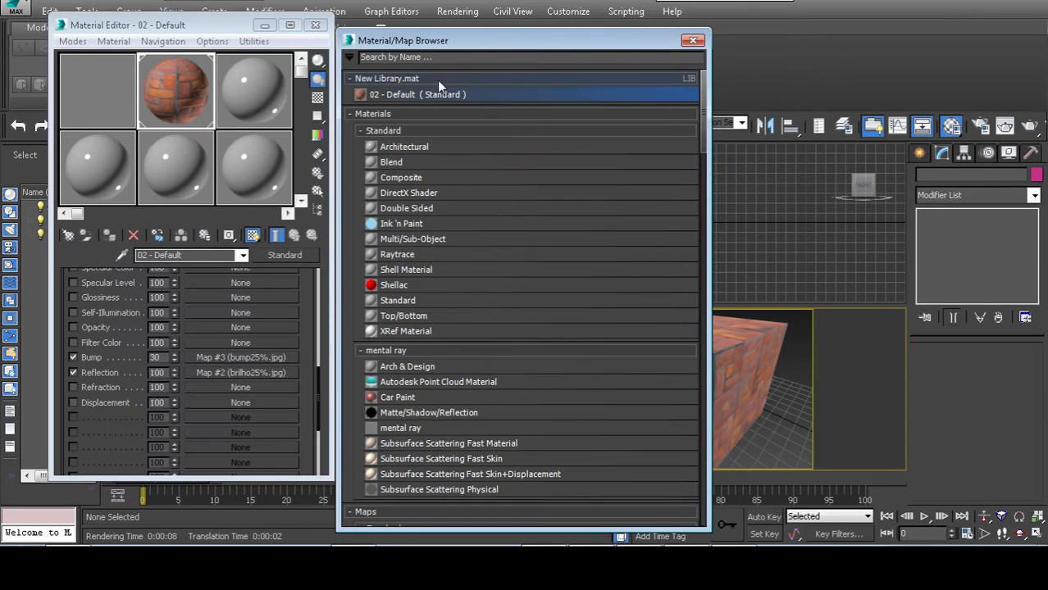
click(348, 57)
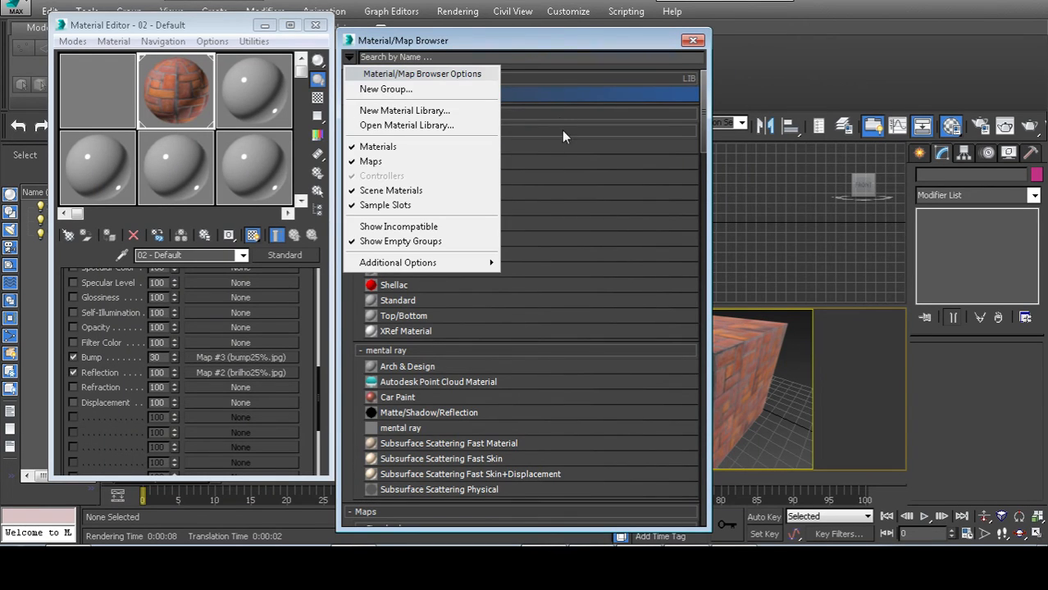
click(547, 99)
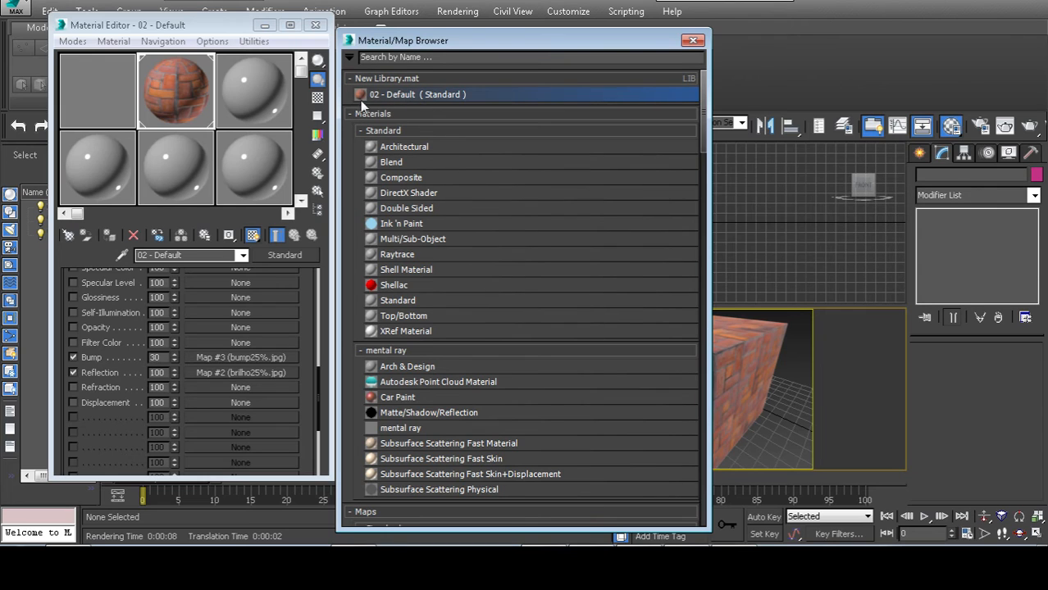
drag(250, 98, 407, 97)
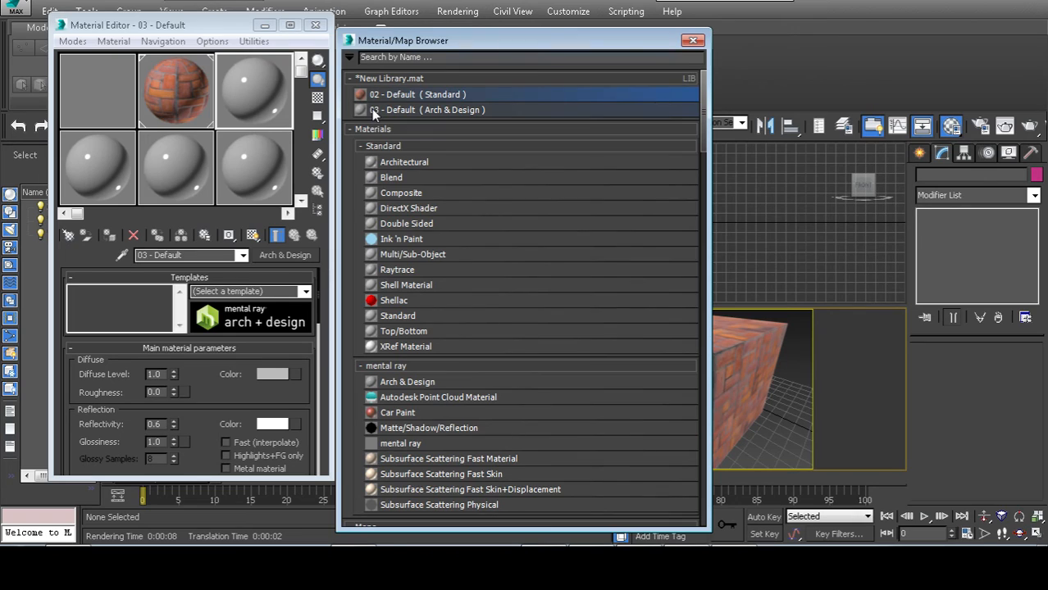
click(394, 116)
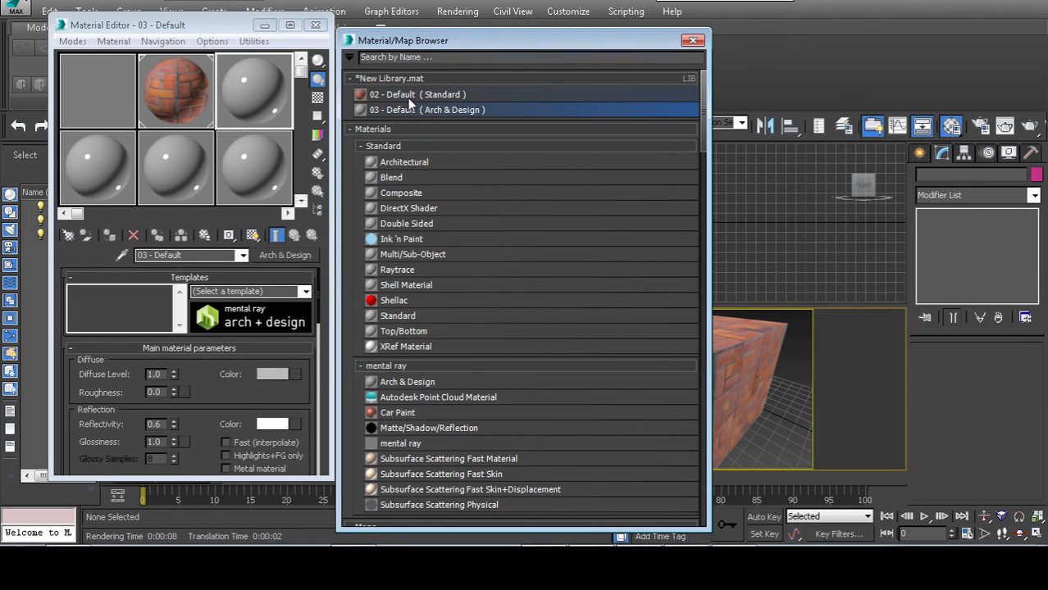
click(394, 94)
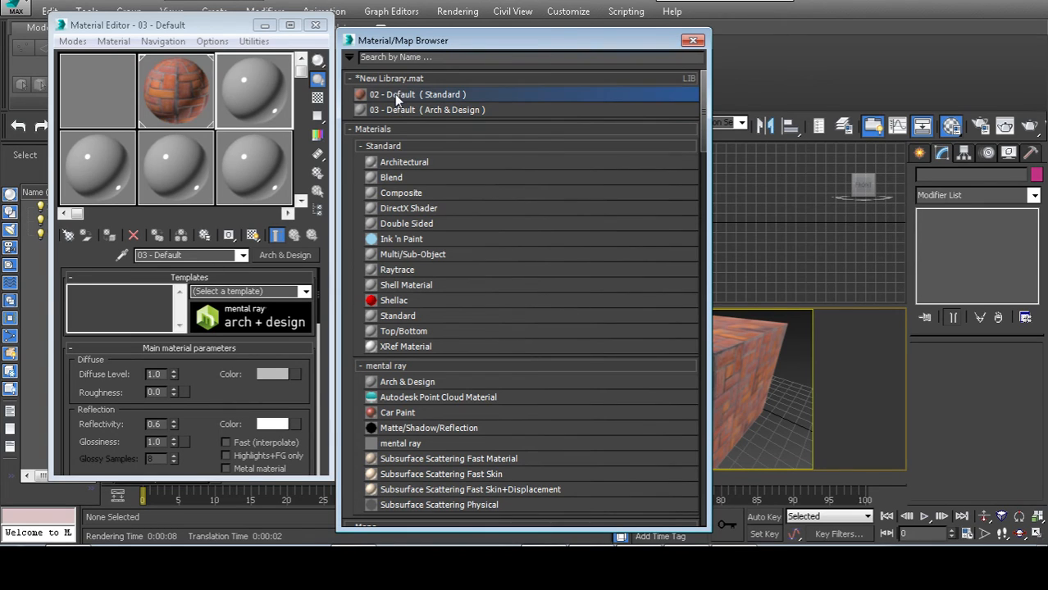
- Inspect the bump map's bitmap settings in the 02 - Default brick material and close the Material/Map Browser
click(186, 101)
click(215, 358)
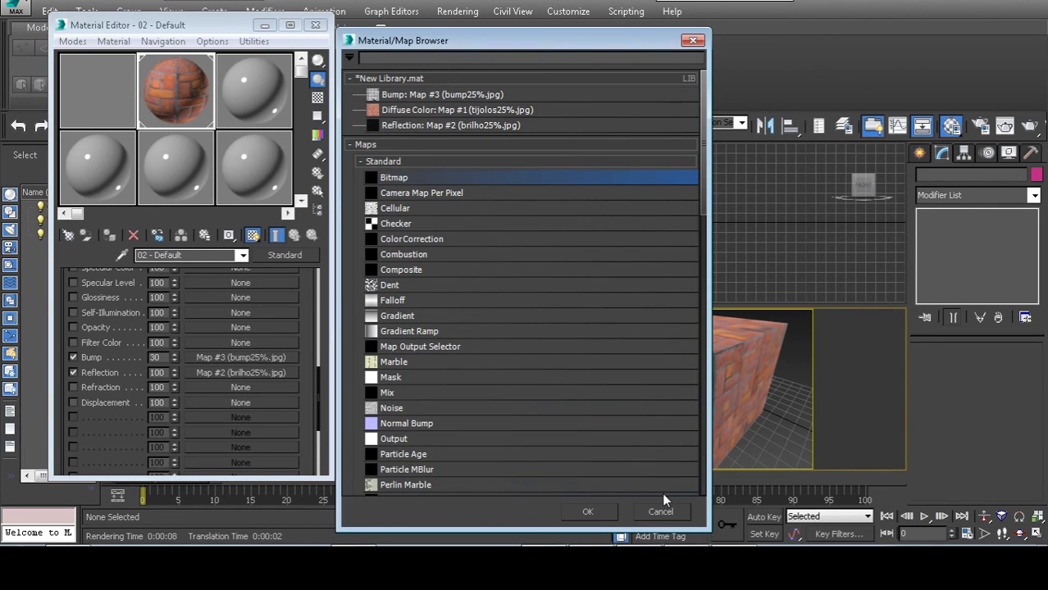
click(660, 512)
click(244, 359)
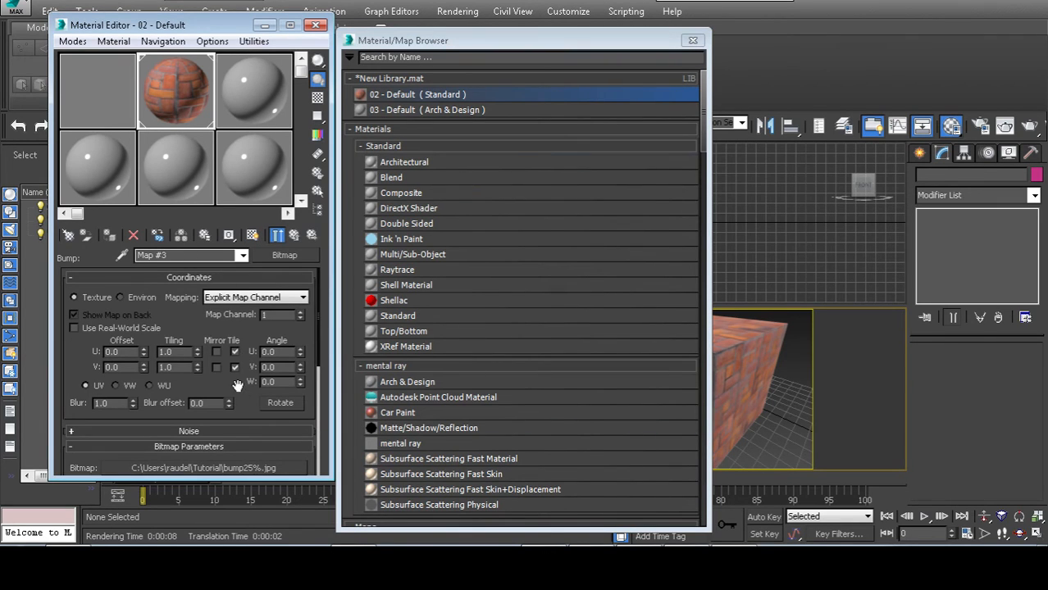
scroll(250, 402, down, 4)
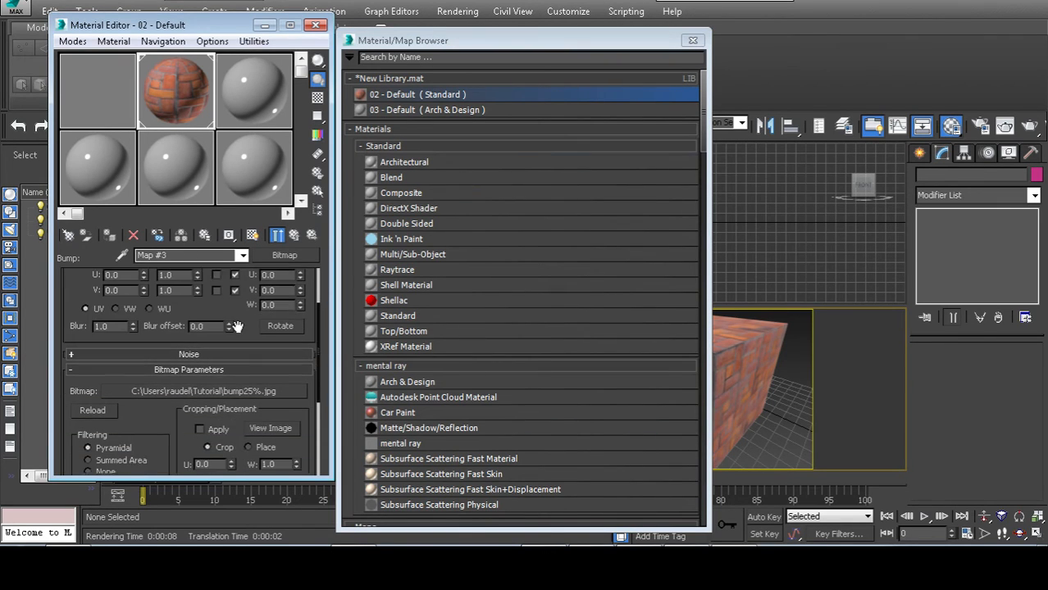
click(222, 383)
click(447, 370)
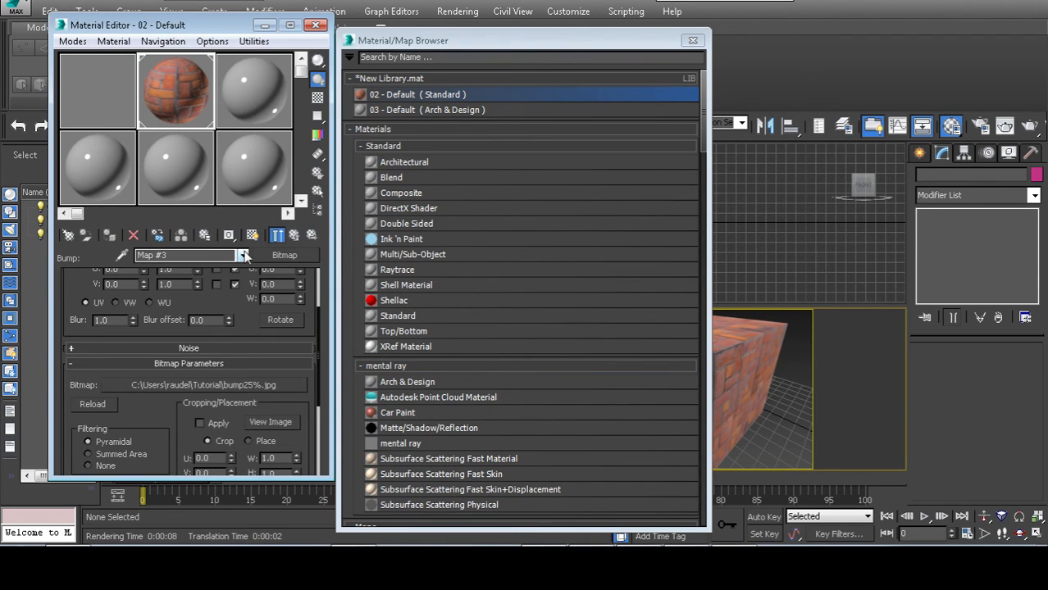
click(242, 255)
click(222, 268)
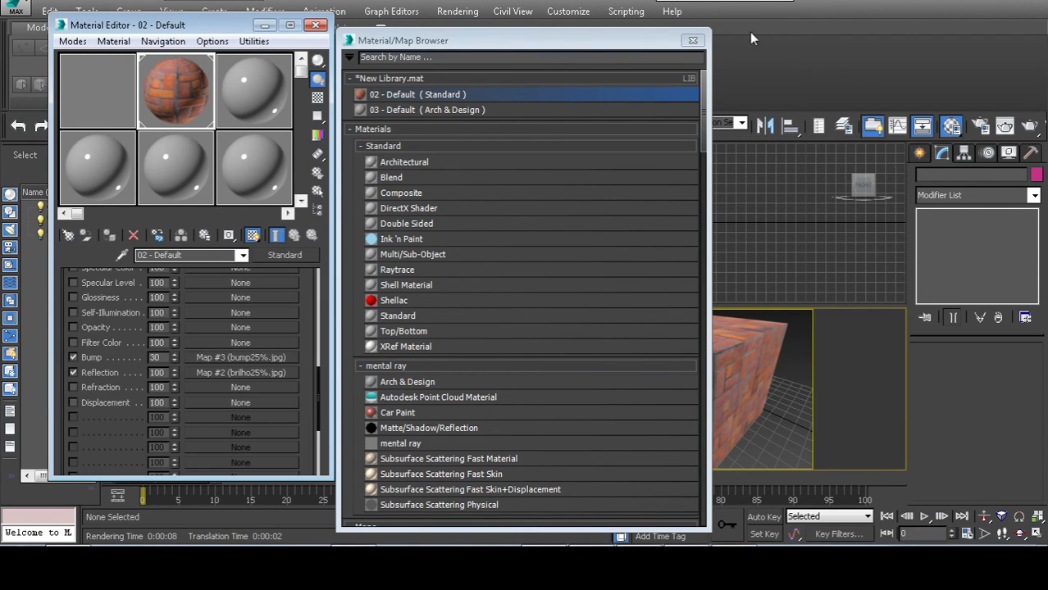
click(693, 39)
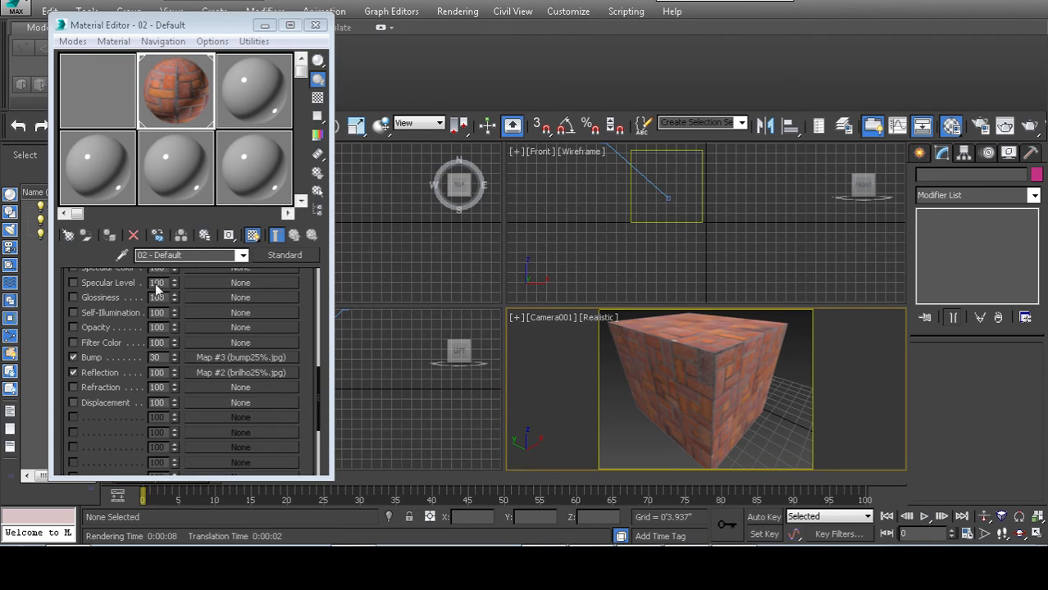
- Review the amounts and bitmap assignments of the brick material's diffuse, bump and reflection maps
click(115, 356)
click(120, 354)
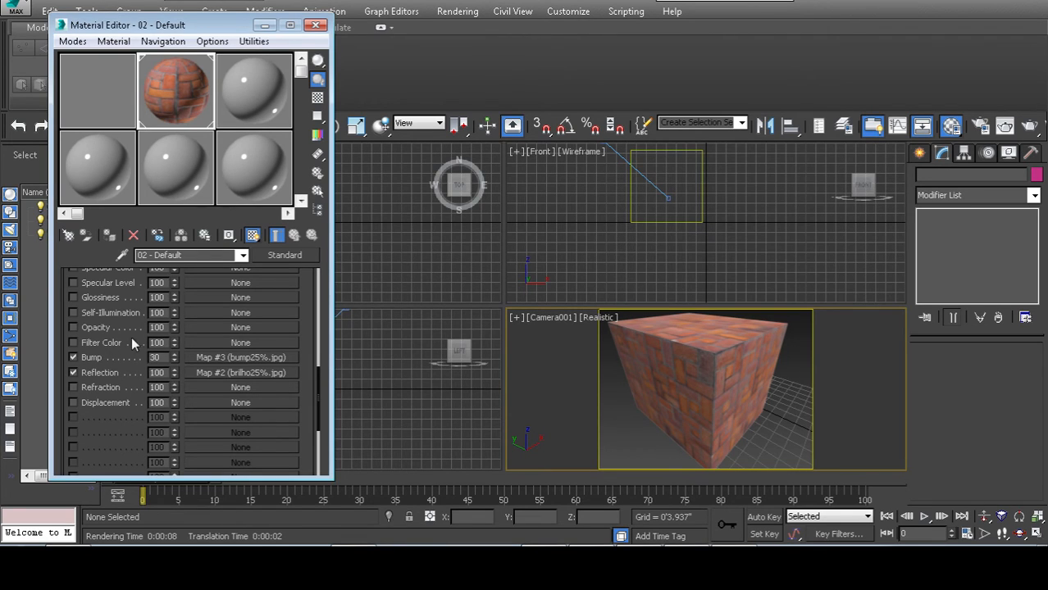
double_click(164, 371)
click(113, 417)
double_click(164, 373)
click(135, 356)
scroll(129, 377, up, 2)
click(78, 402)
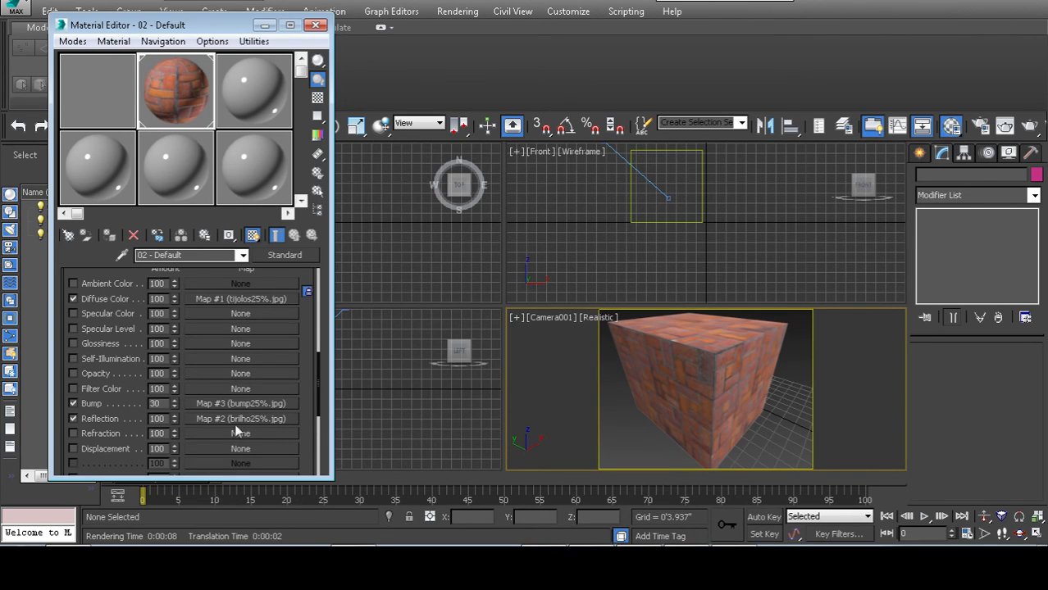
- Set the brick material's specular highlights to Specular Level 83, Glossiness 58 and Soften 0.28
scroll(116, 357, up, 5)
scroll(144, 398, down, 2)
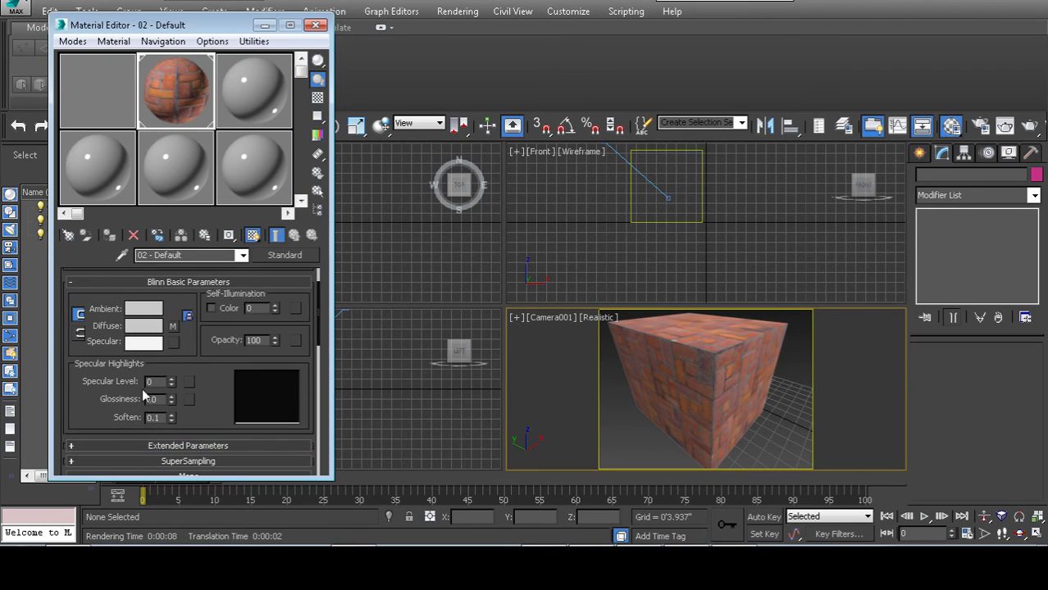
drag(172, 402, 169, 363)
drag(173, 420, 177, 315)
- Render the Camera001 view to check the brick material's highlights, and close the rendered frame
click(460, 13)
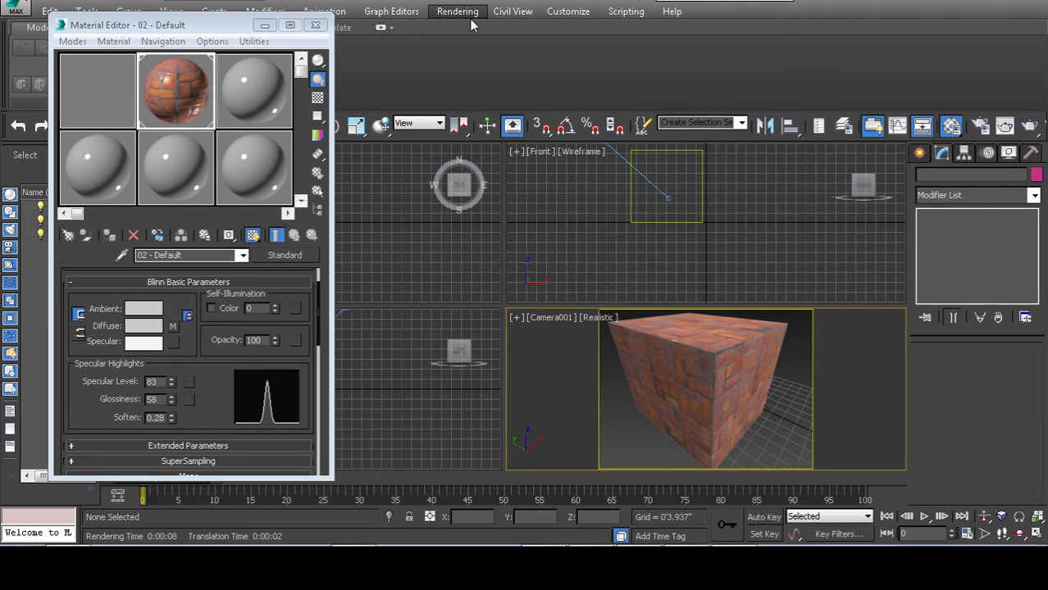
click(469, 19)
click(472, 27)
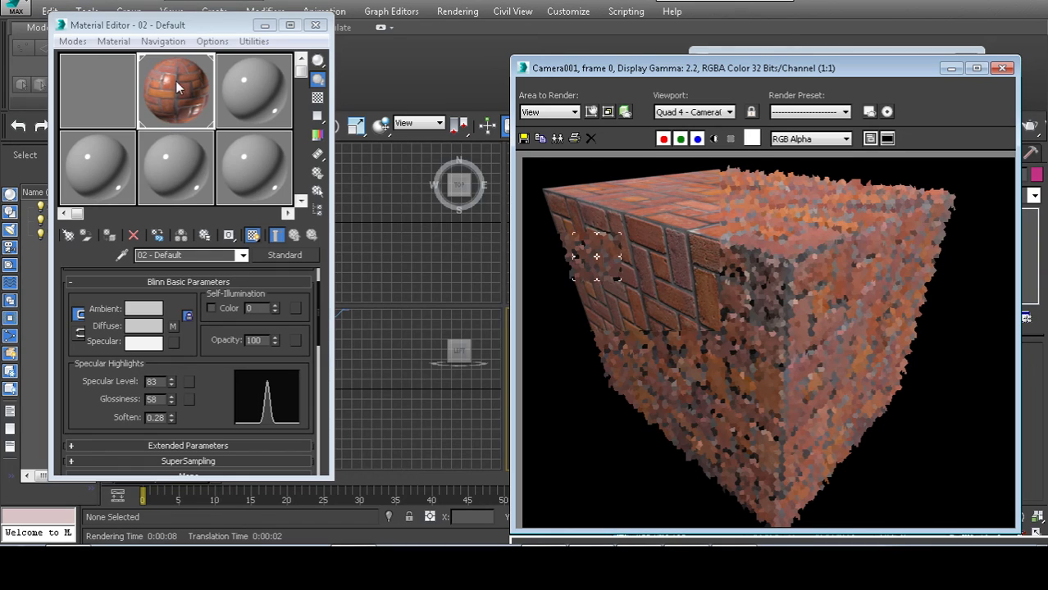
click(1002, 68)
- Start a Daylight system and accept the recommended mr Photographic Exposure Control with an Exposure Value of 15
click(919, 153)
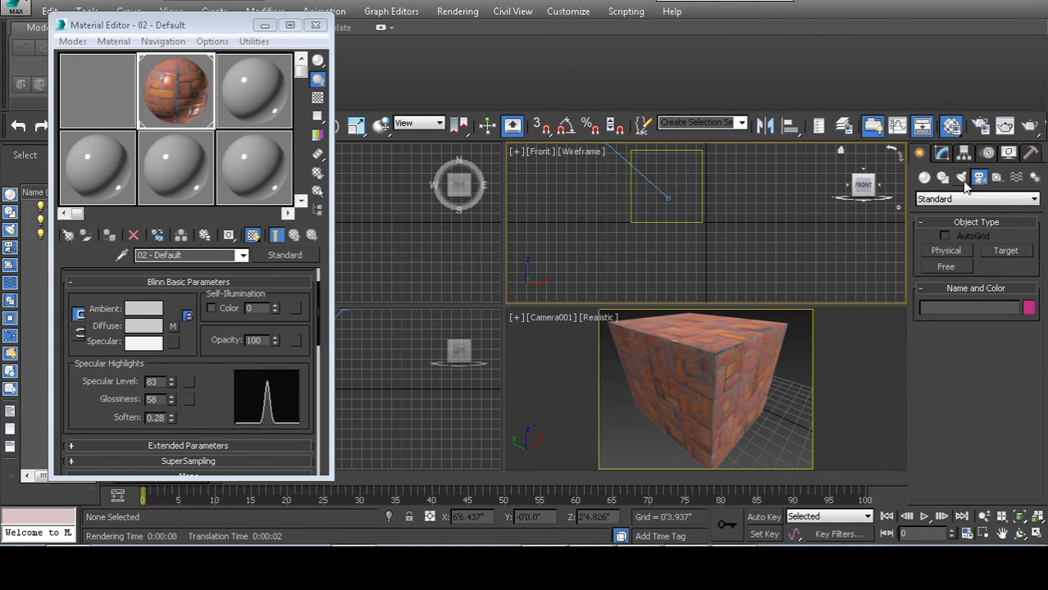
click(1034, 178)
click(945, 283)
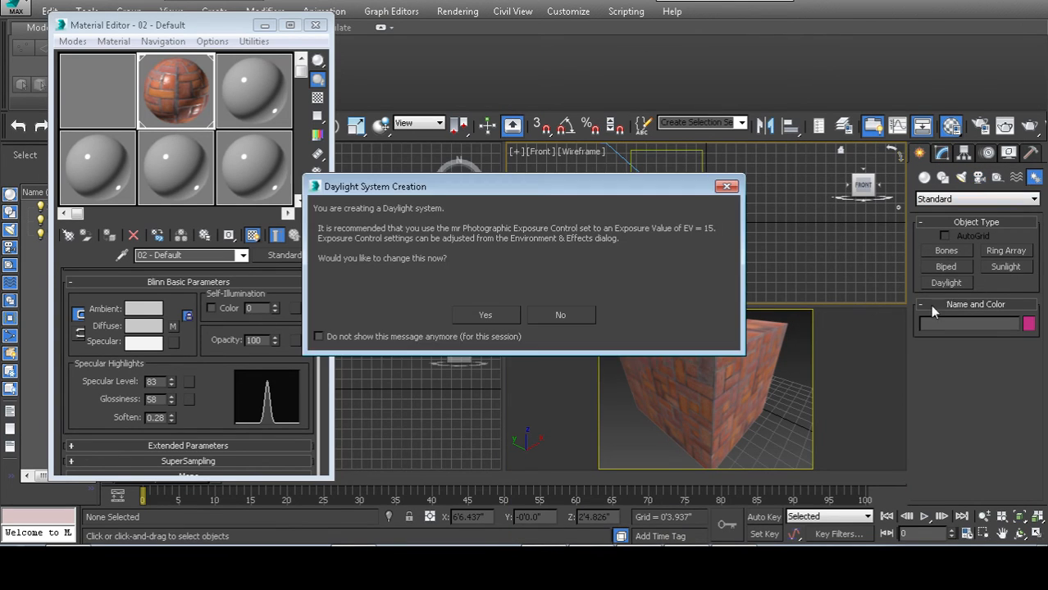
click(486, 318)
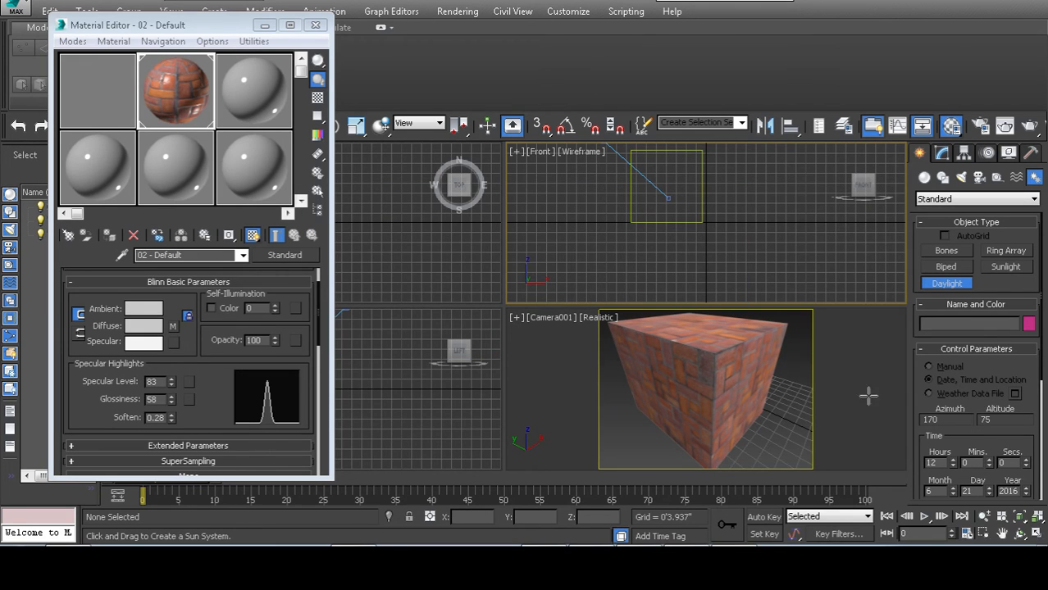
- Place the daylight system's compass and sun near the box in a zoomed-out orthographic view, and restore the Camera001 view
middle_click(767, 430)
key(f)
mouse_move(688, 385)
middle_down()
mouse_move(650, 376)
mouse_move(709, 380)
mouse_move(699, 395)
middle_up()
scroll(678, 366, down, 8)
click(701, 397)
click(617, 344)
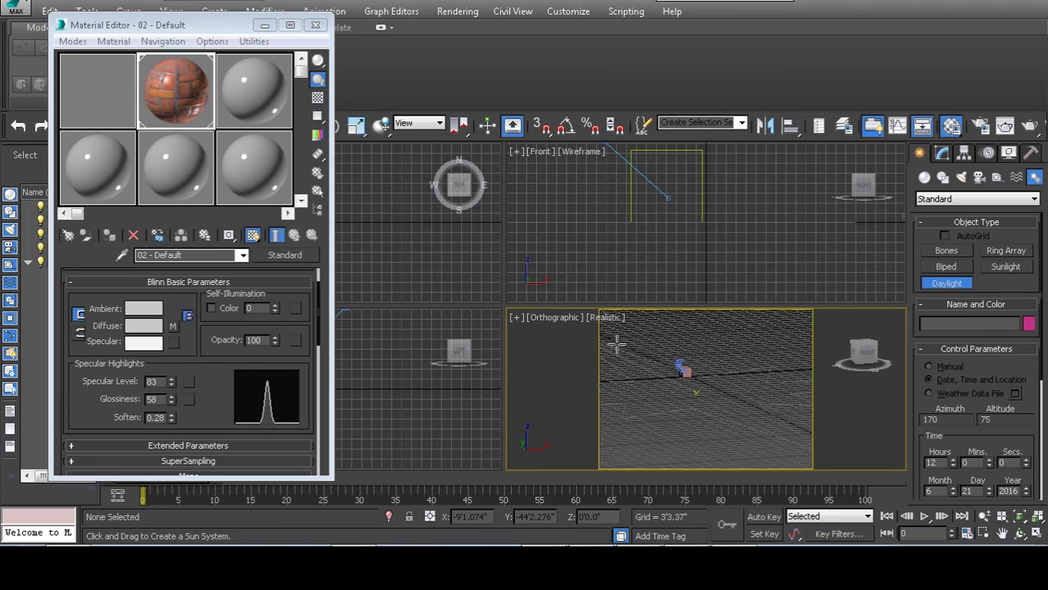
drag(697, 371, 708, 373)
click(753, 314)
right_click(739, 354)
key(c)
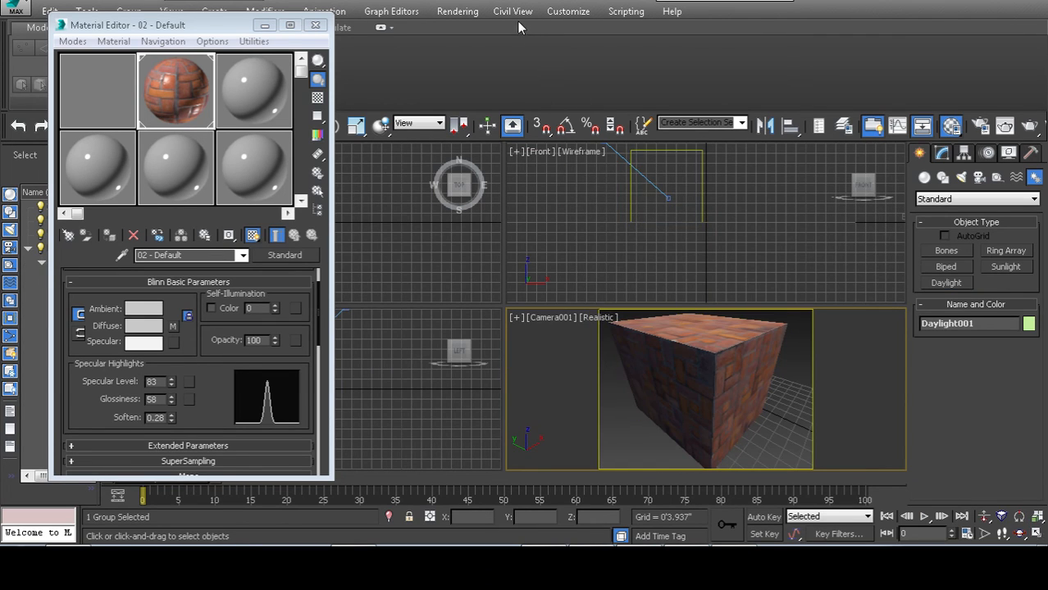
- Render the Camera001 view under the daylight system, and close the Material Editor and the rendered frame
click(460, 12)
click(476, 30)
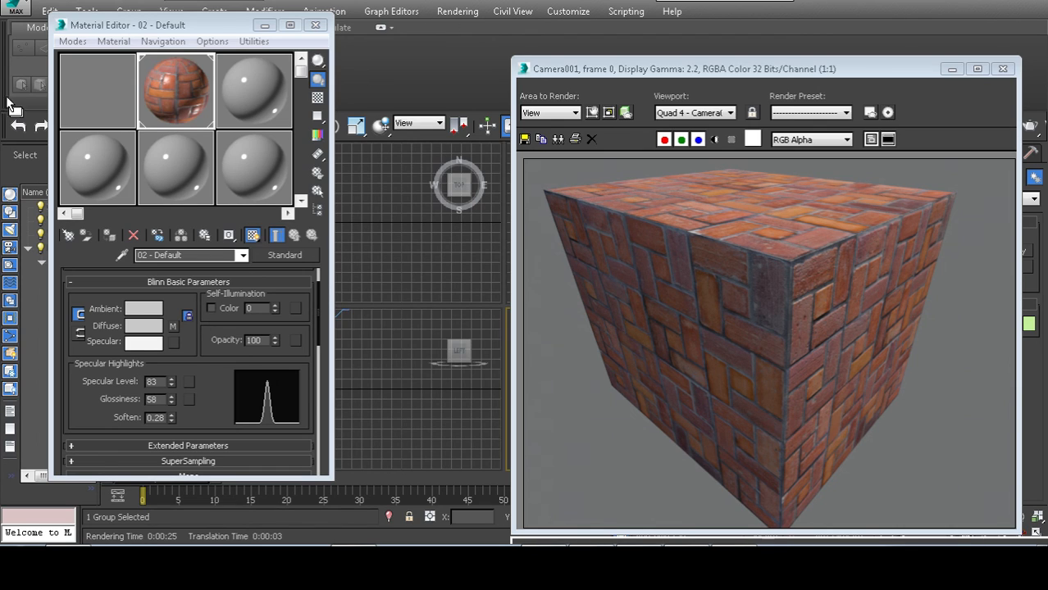
click(189, 399)
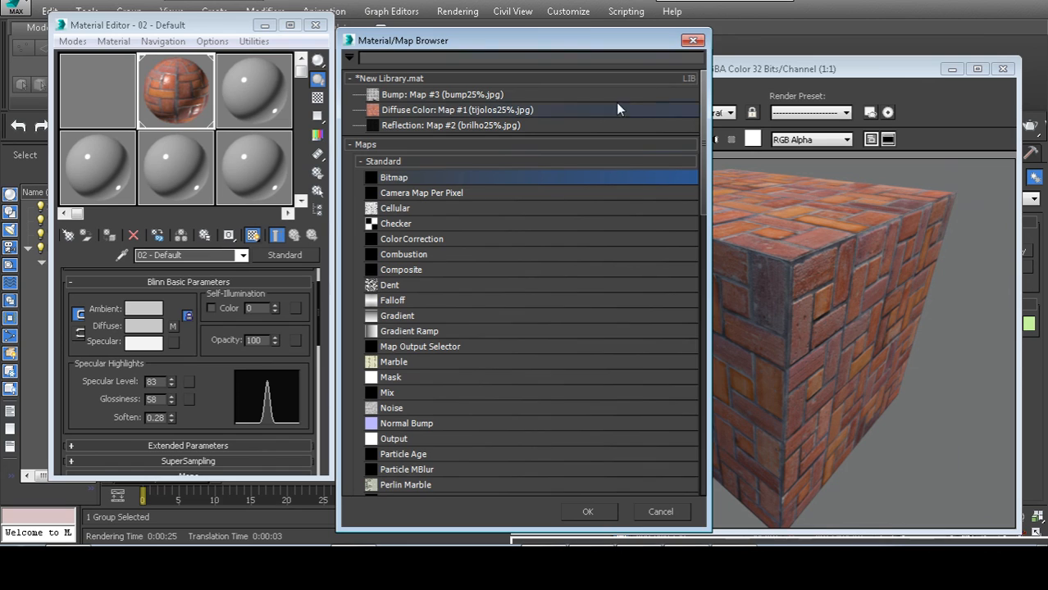
click(692, 40)
click(322, 25)
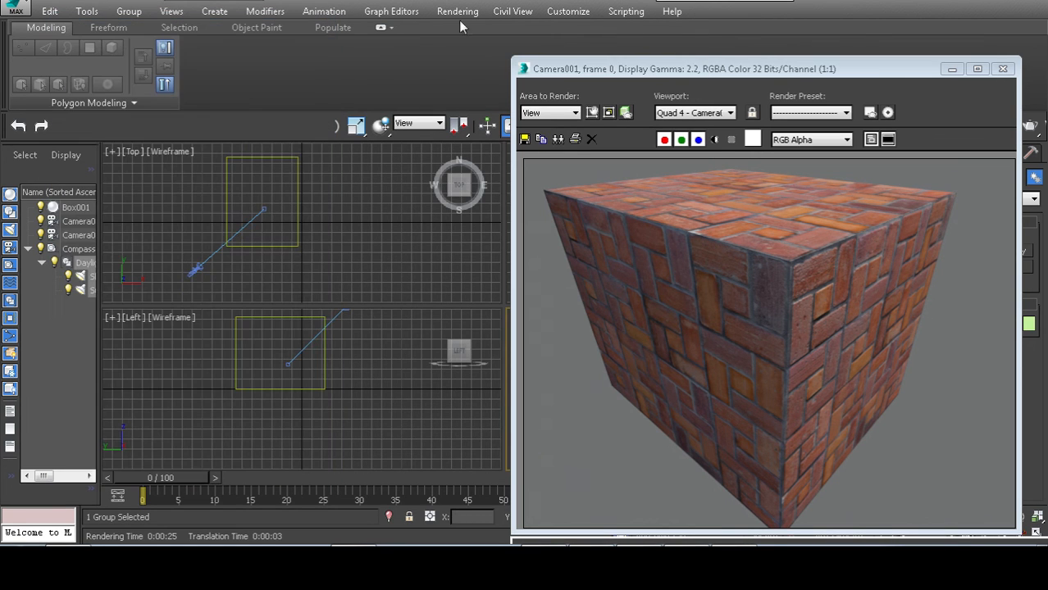
click(1001, 69)
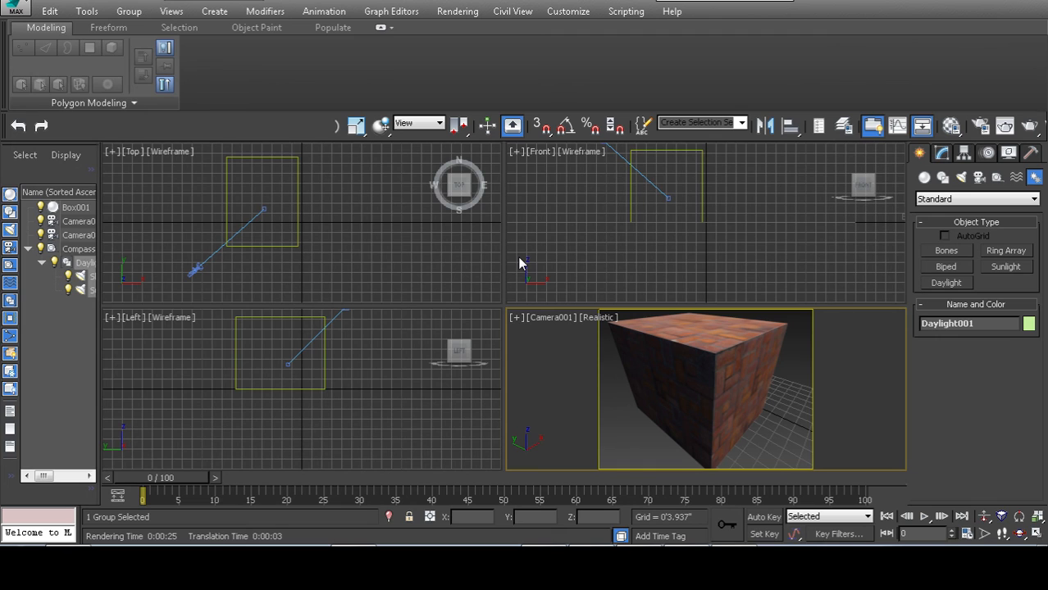
- Clear the selection, shift Camera001 slightly across the box, and render its view with NVIDIA mental ray from Render Setup
key(Delete)
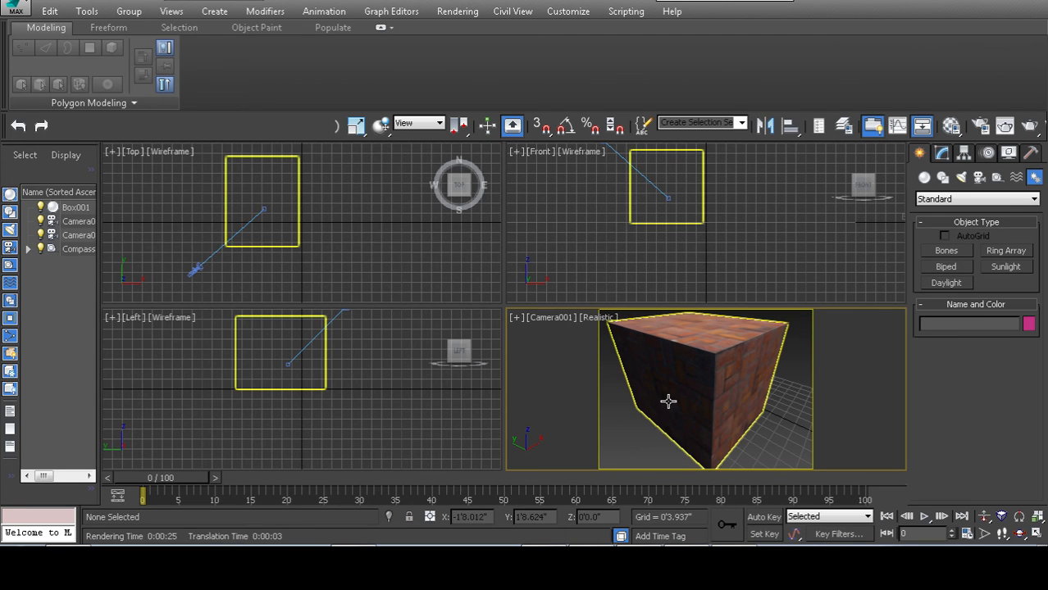
middle_drag(669, 400, 647, 373)
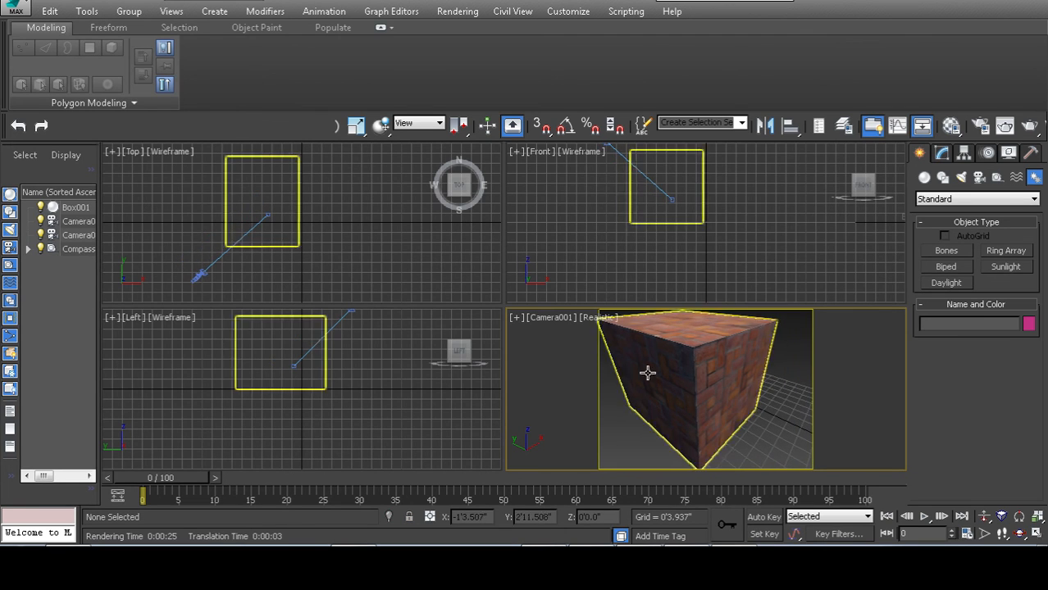
click(467, 11)
click(474, 8)
click(472, 9)
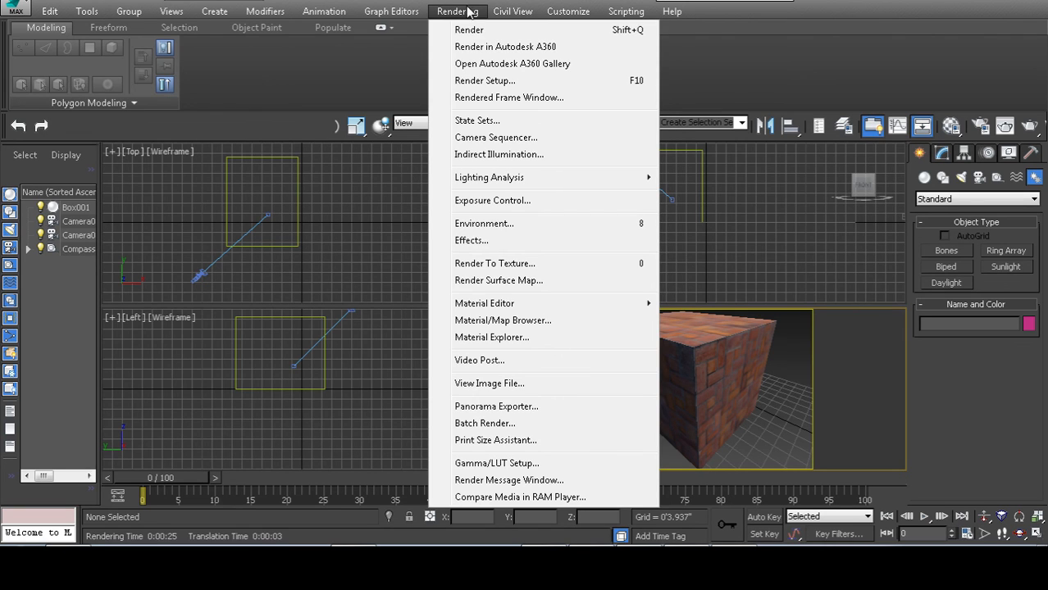
click(502, 82)
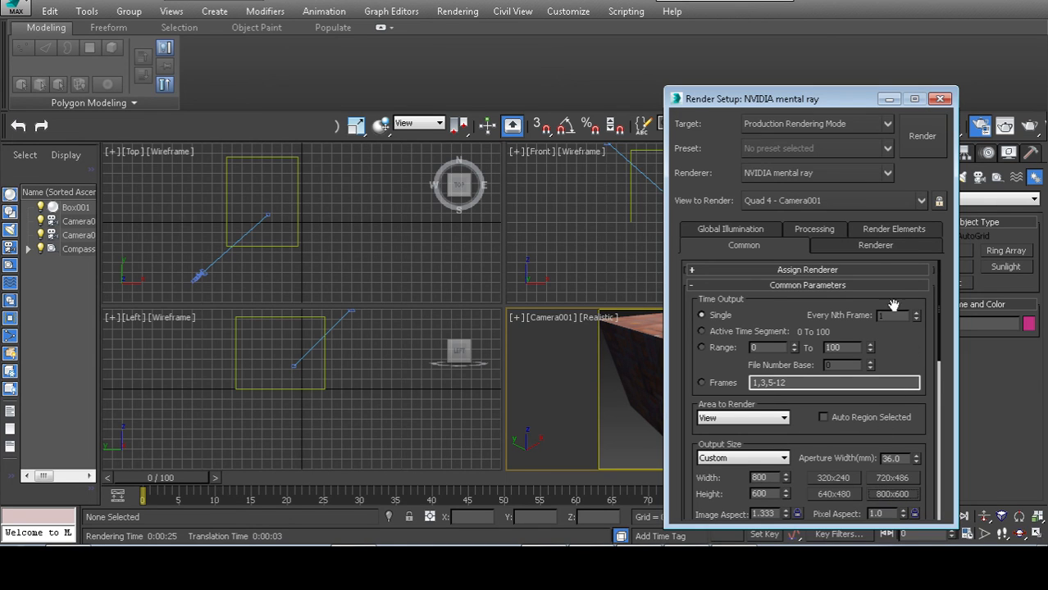
click(922, 135)
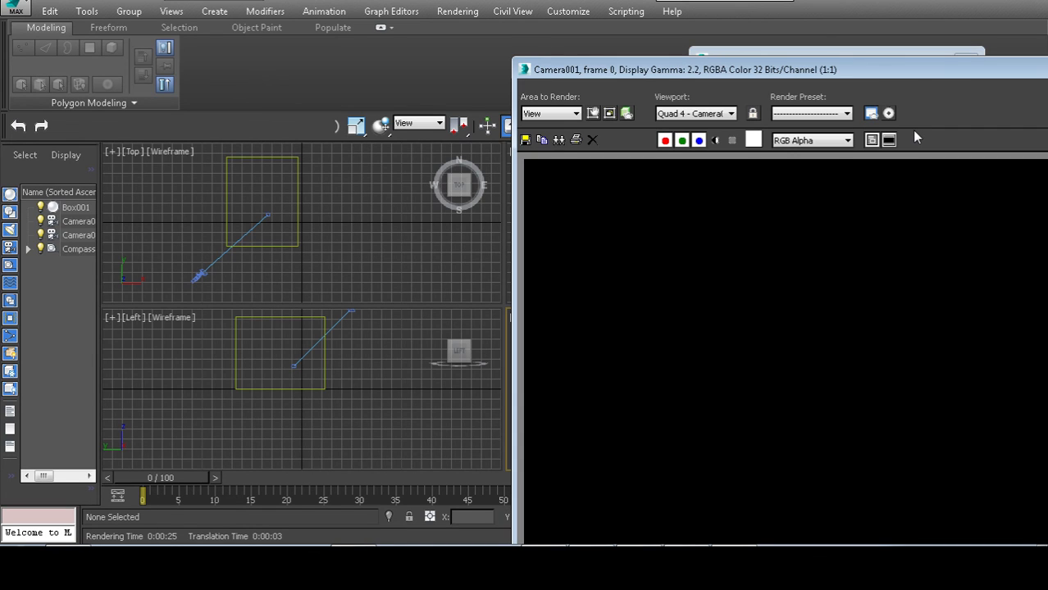